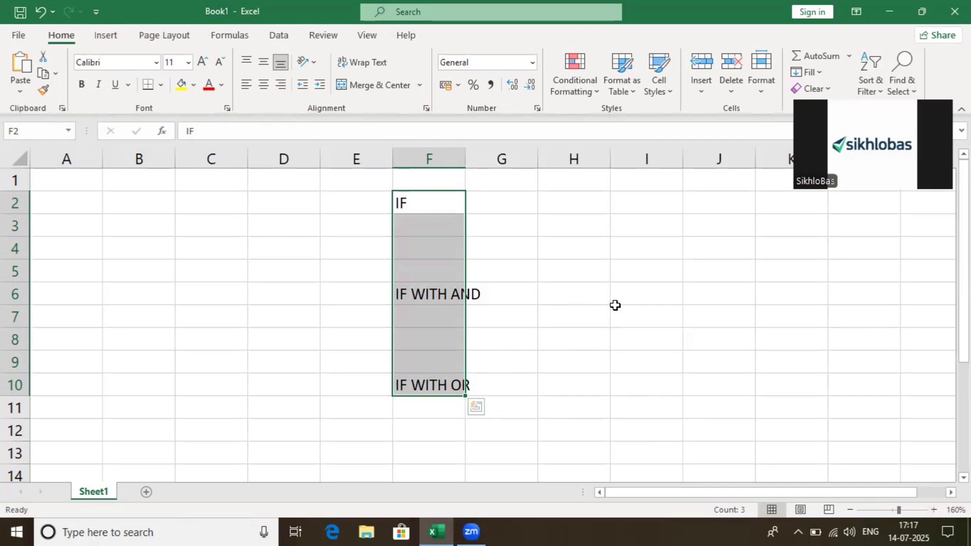
- Enter the sample mark 45 in cell E3, beside the cell under the IF heading
{"action": "left_click", "coordinate": [417, 220]}
{"action": "left_click", "coordinate": [426, 206]}
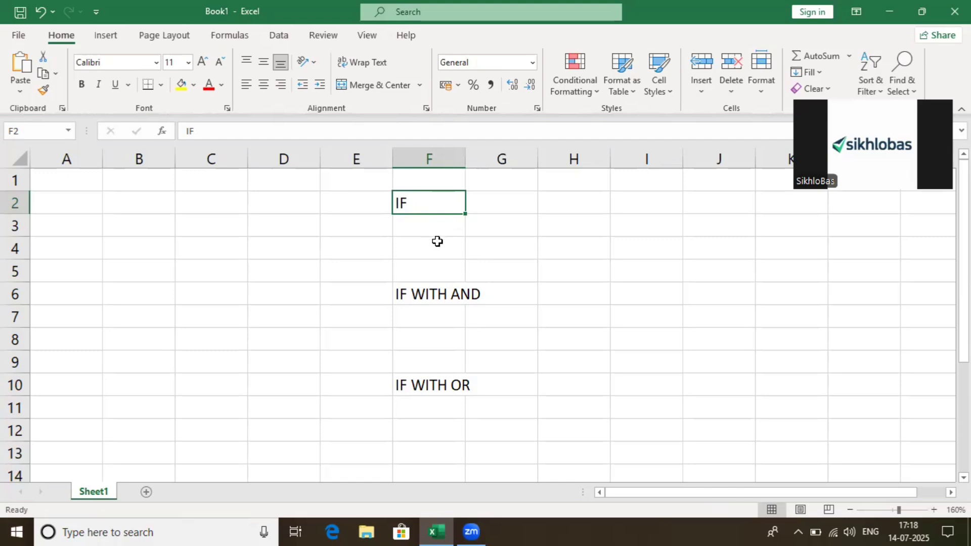
{"action": "left_click", "coordinate": [384, 231]}
{"action": "type", "text": "45"}
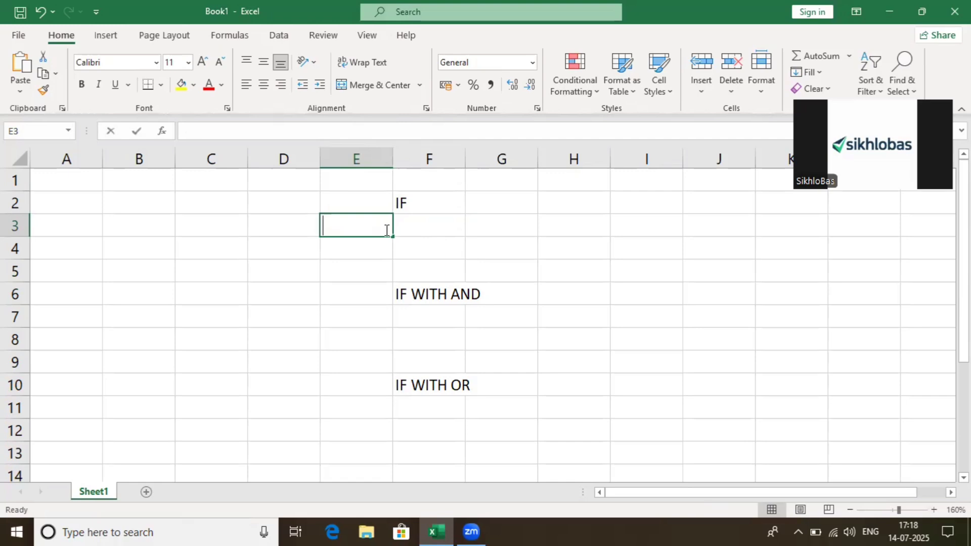
{"action": "key", "text": "Tab"}
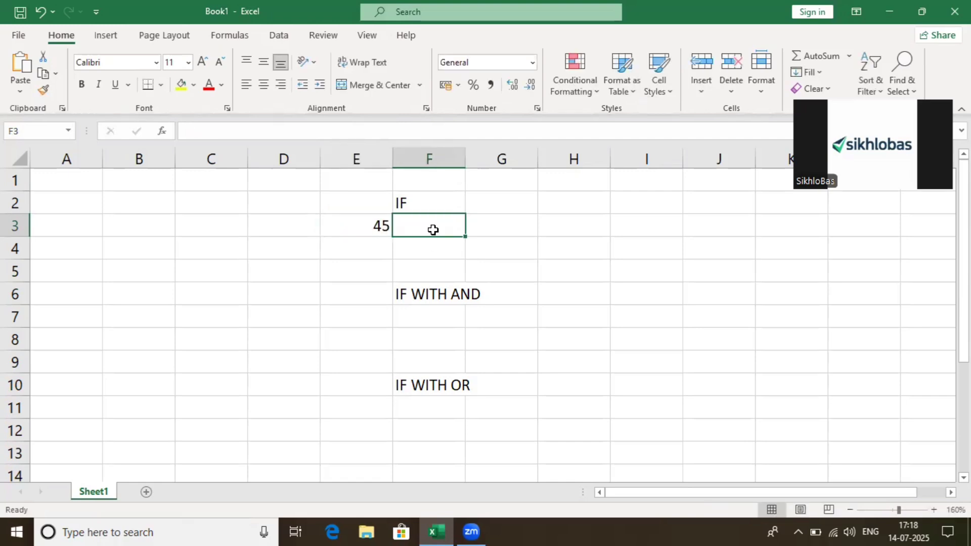
- Start an IF formula in cell F3 with the logical test E3>=35
{"action": "type", "text": "IF"}
{"action": "key", "text": "BackSpace"}
{"action": "key", "text": "BackSpace"}
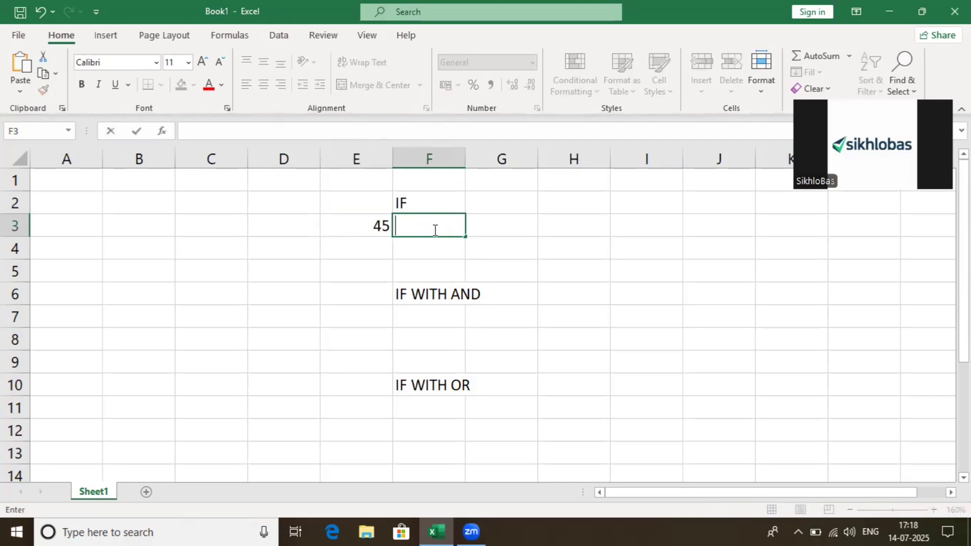
{"action": "type", "text": "=IF("}
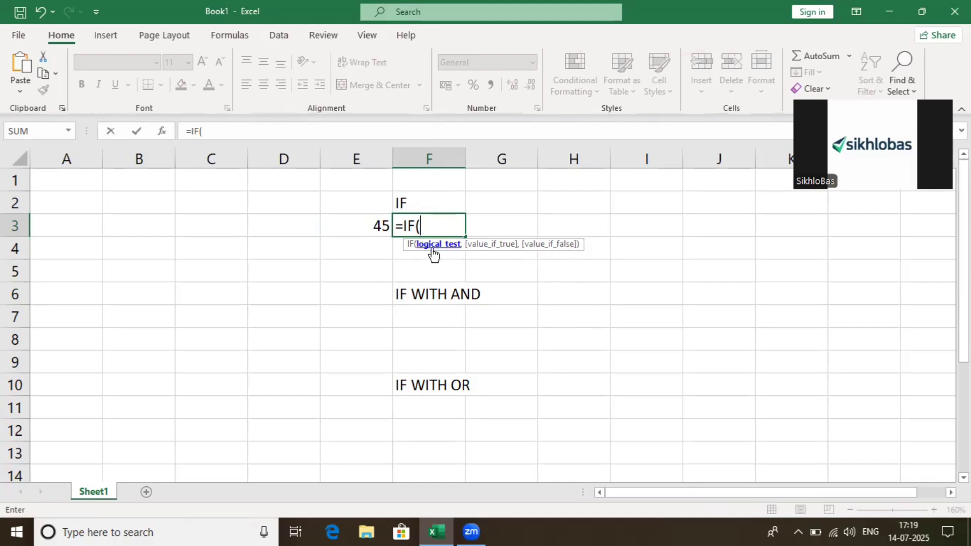
{"action": "left_click", "coordinate": [359, 226]}
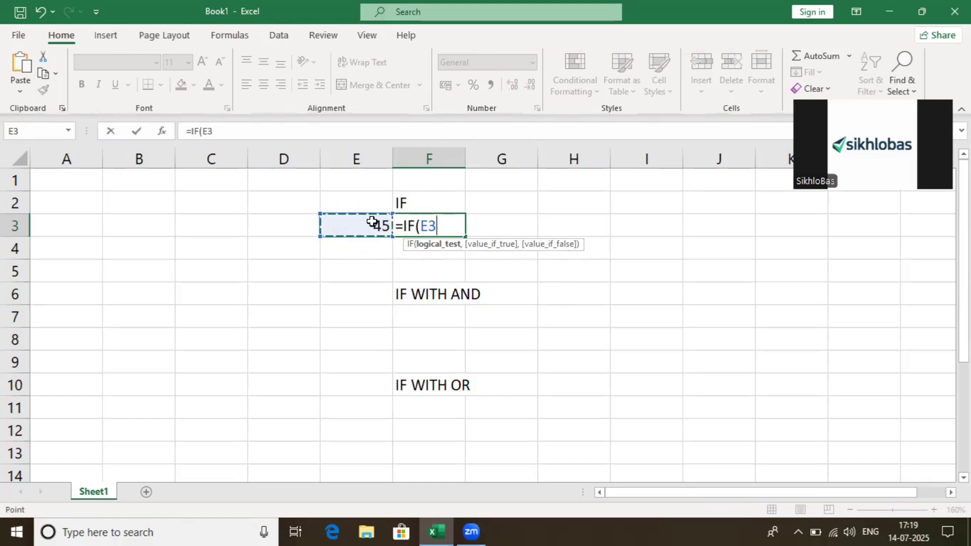
{"action": "type", "text": ">"}
{"action": "type", "text": "=35"}
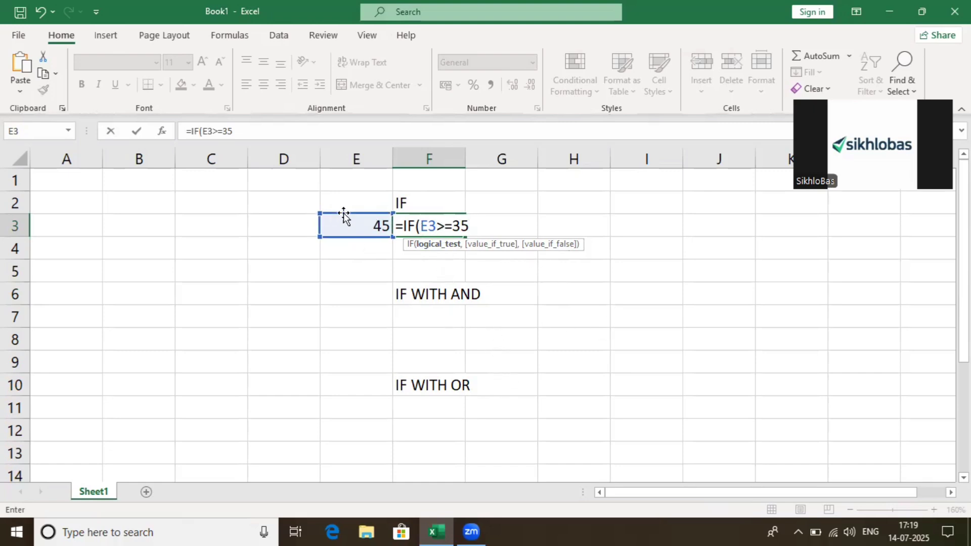
{"action": "left_click", "coordinate": [453, 225]}
{"action": "key", "text": "BackSpace"}
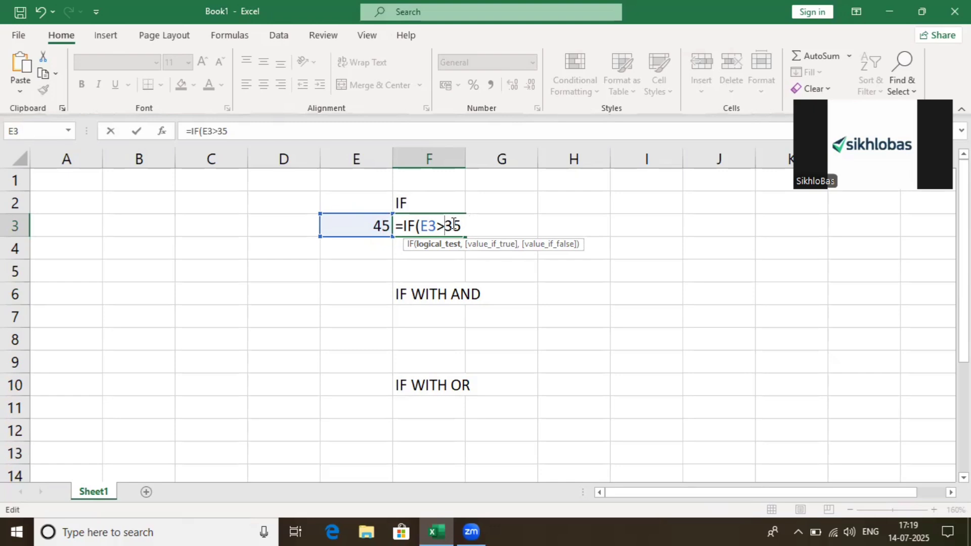
{"action": "type", "text": "="}
{"action": "left_click", "coordinate": [472, 225]}
{"action": "type", "text": ","}
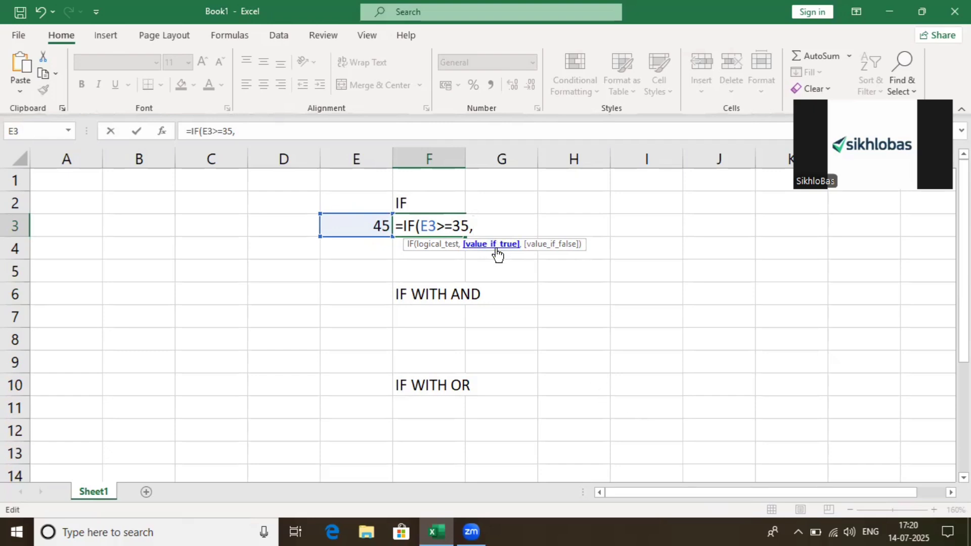
- Complete the F3 formula with "PASS" for true and "FAIL" for false, check each argument against the syntax, and commit it
{"action": "type", "text": "\"PASS"}
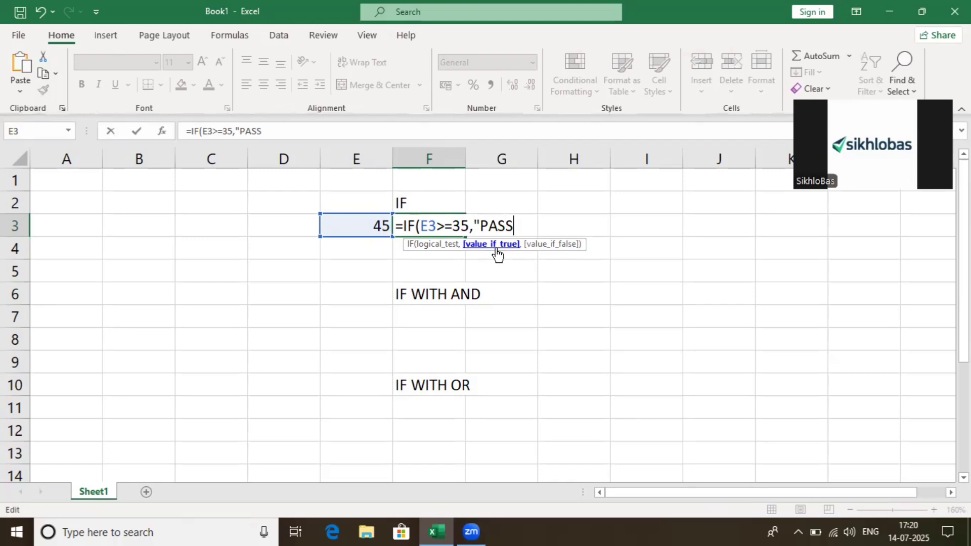
{"action": "type", "text": "\","}
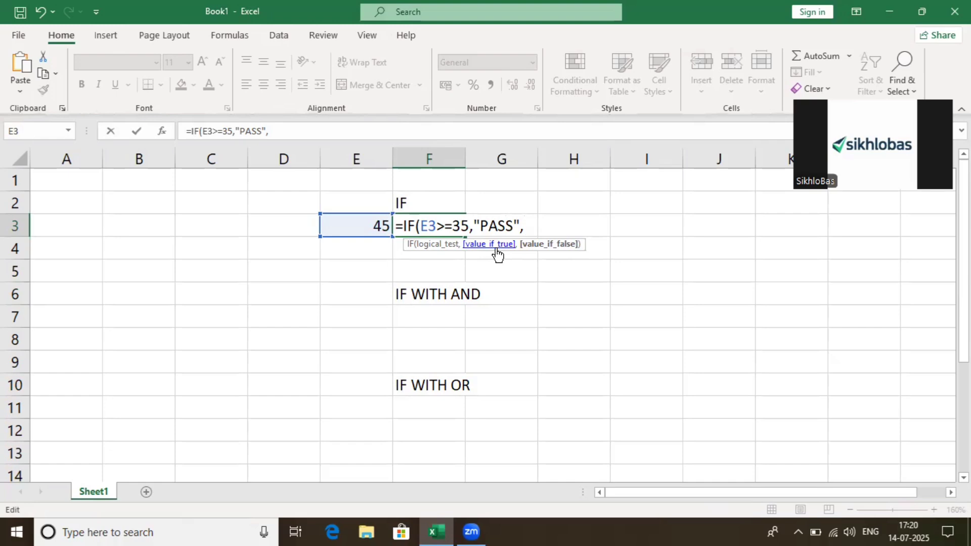
{"action": "type", "text": "\"FAIL\")"}
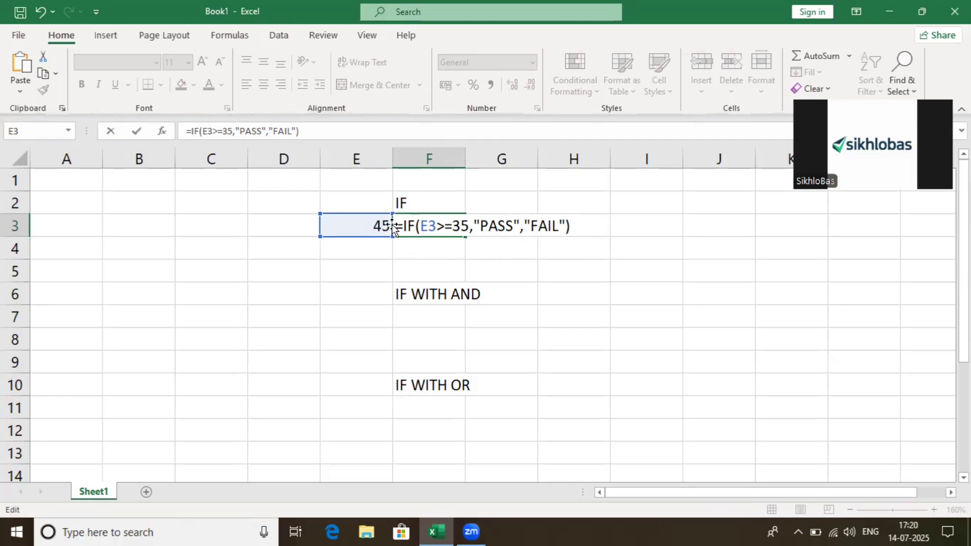
{"action": "left_click", "coordinate": [444, 225]}
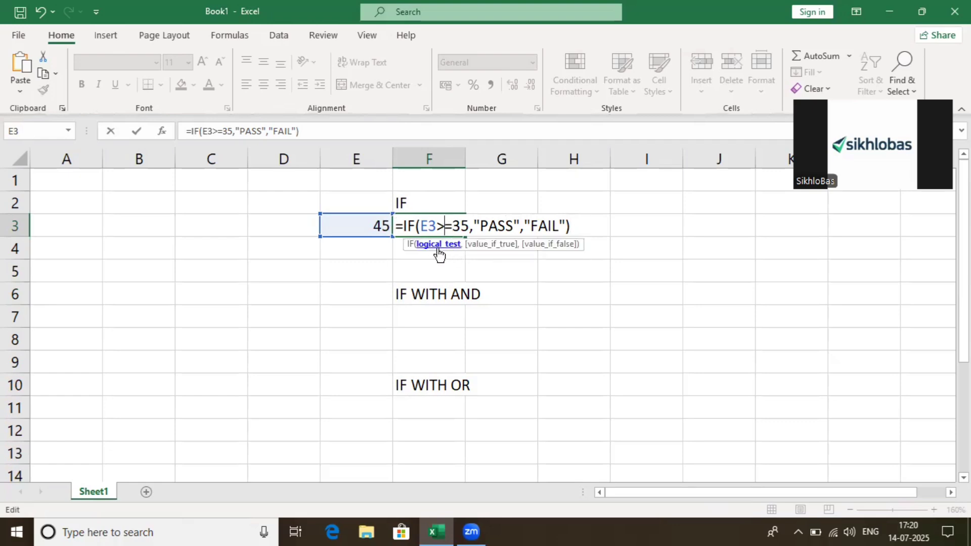
{"action": "left_click", "coordinate": [440, 248]}
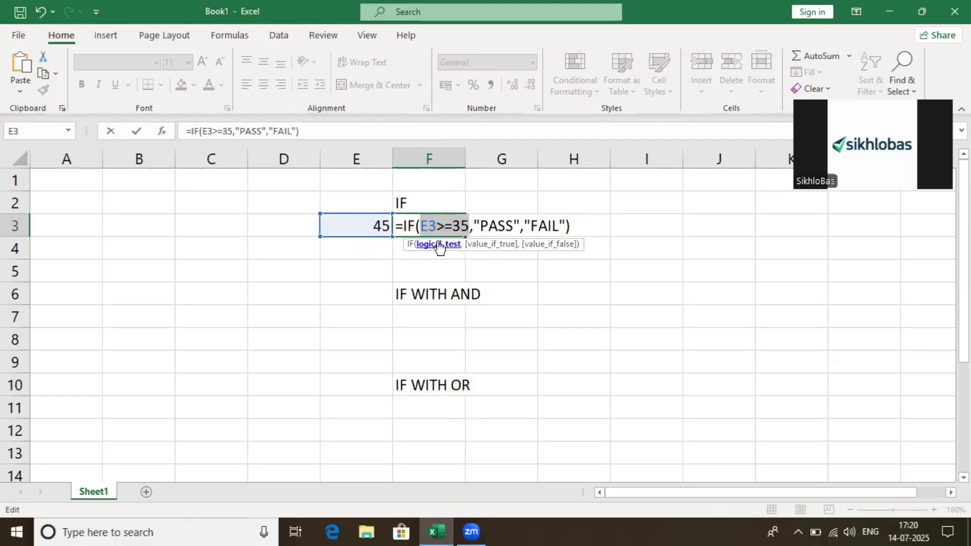
{"action": "left_click", "coordinate": [490, 248]}
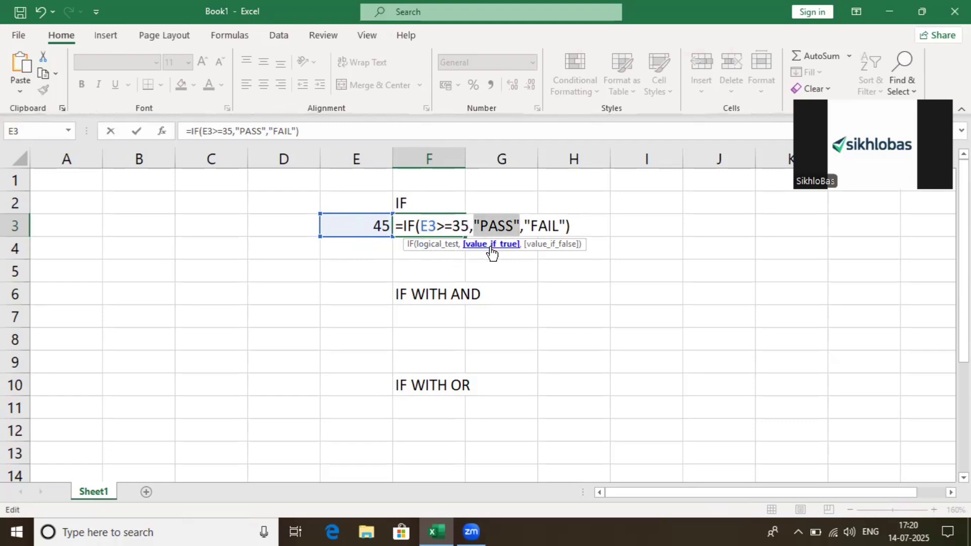
{"action": "left_click", "coordinate": [556, 246]}
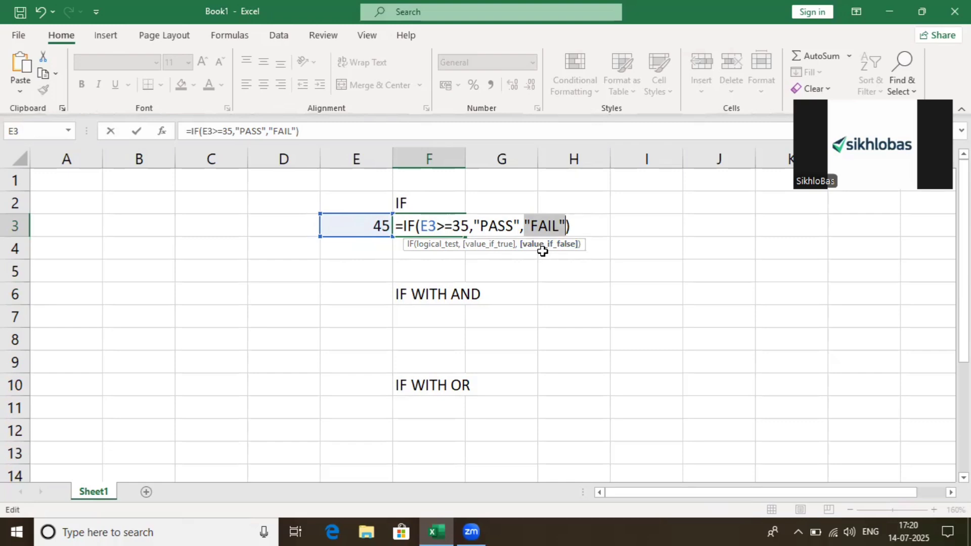
{"action": "key", "text": "Return"}
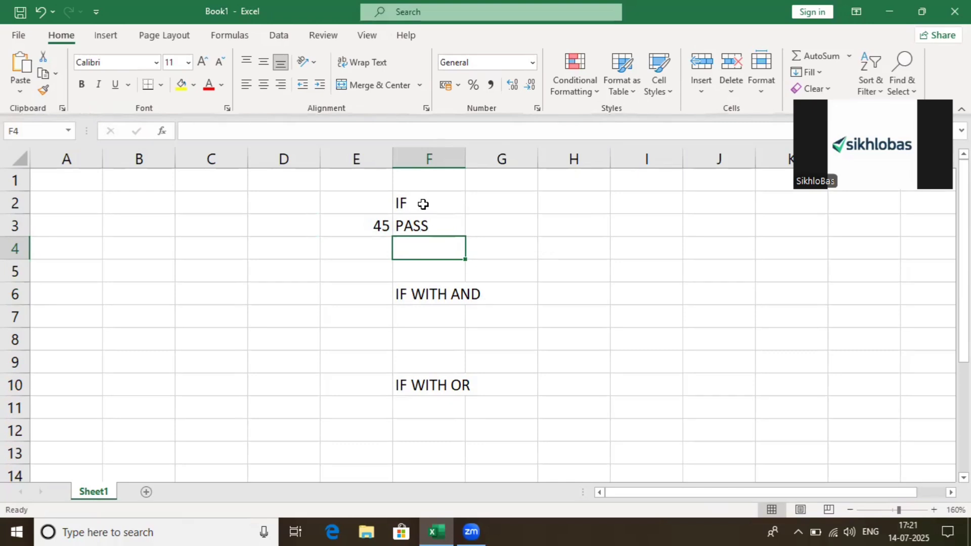
- Test the IF formula by changing the mark in E3 to 20
{"action": "left_click_drag", "start_coordinate": [425, 205], "coordinate": [422, 231]}
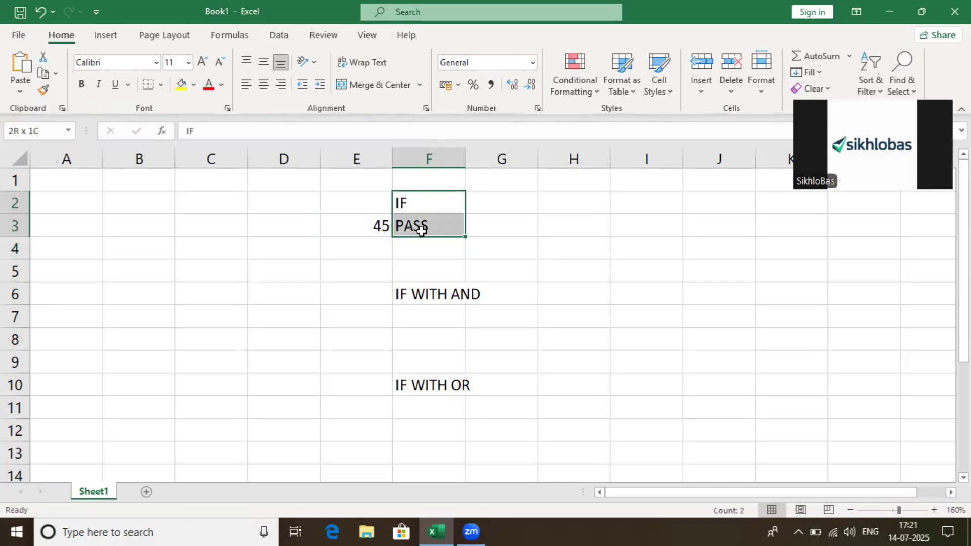
{"action": "left_click", "coordinate": [410, 294]}
{"action": "left_click_drag", "start_coordinate": [364, 202], "coordinate": [440, 223]}
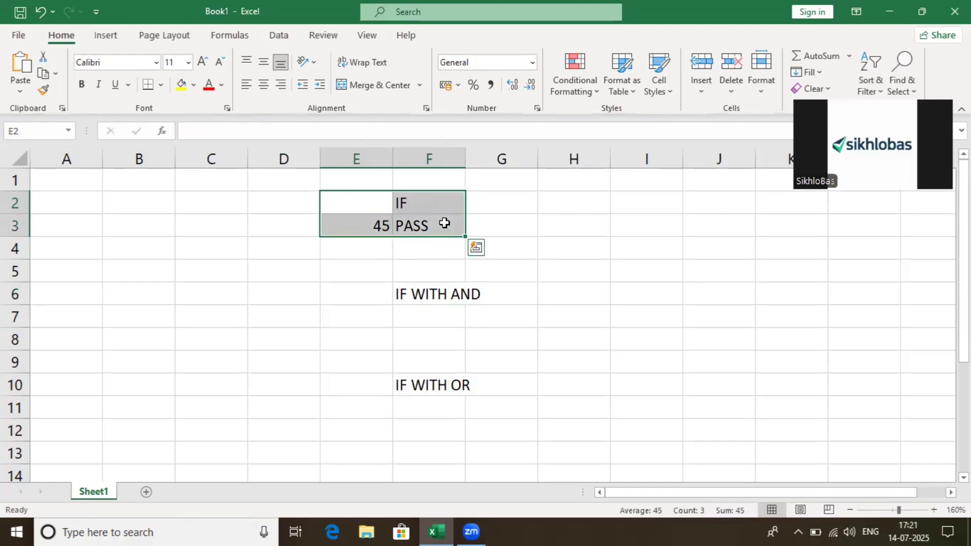
{"action": "left_click", "coordinate": [380, 225]}
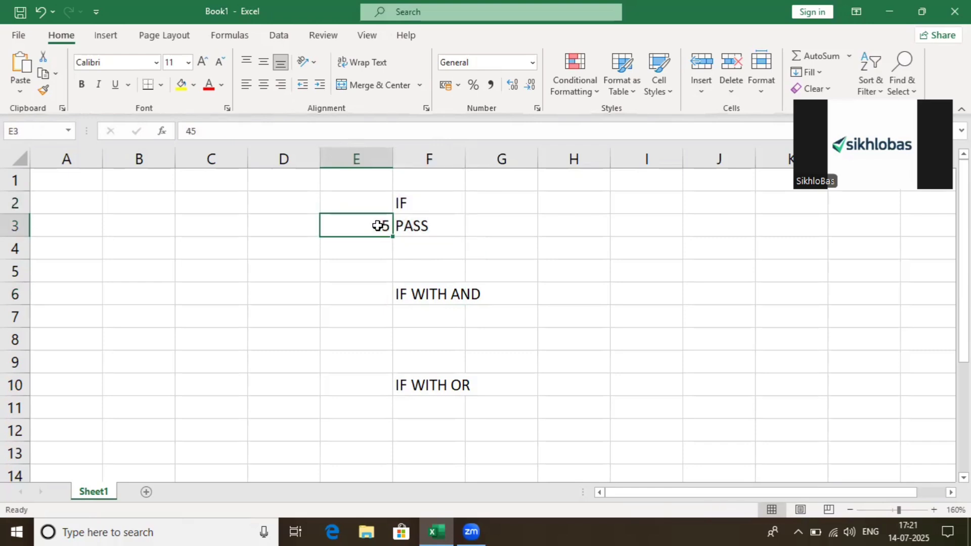
{"action": "type", "text": "20"}
{"action": "key", "text": "Return"}
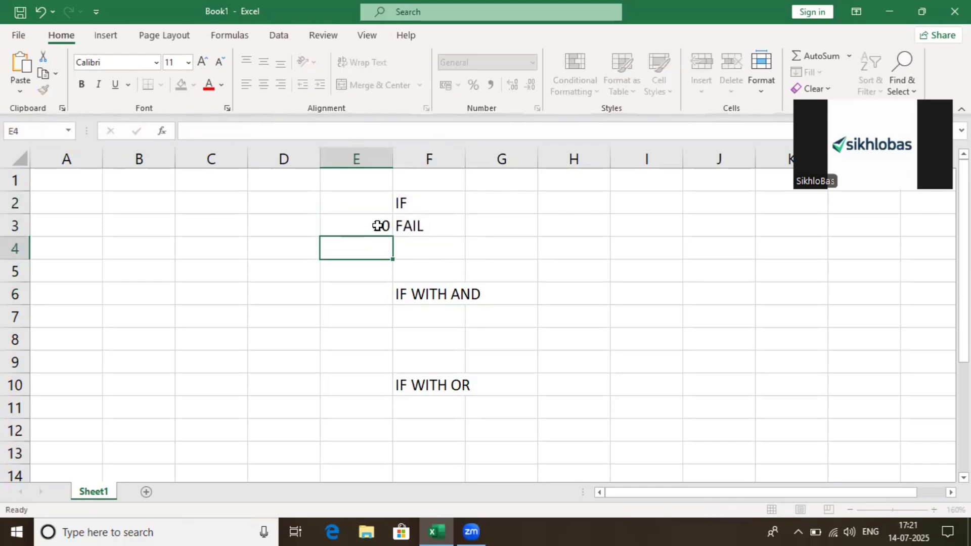
- Retest the pass/fail formula by setting the mark in E3 to 80, followed by 30
{"action": "left_click", "coordinate": [378, 226]}
{"action": "double_click", "coordinate": [379, 225]}
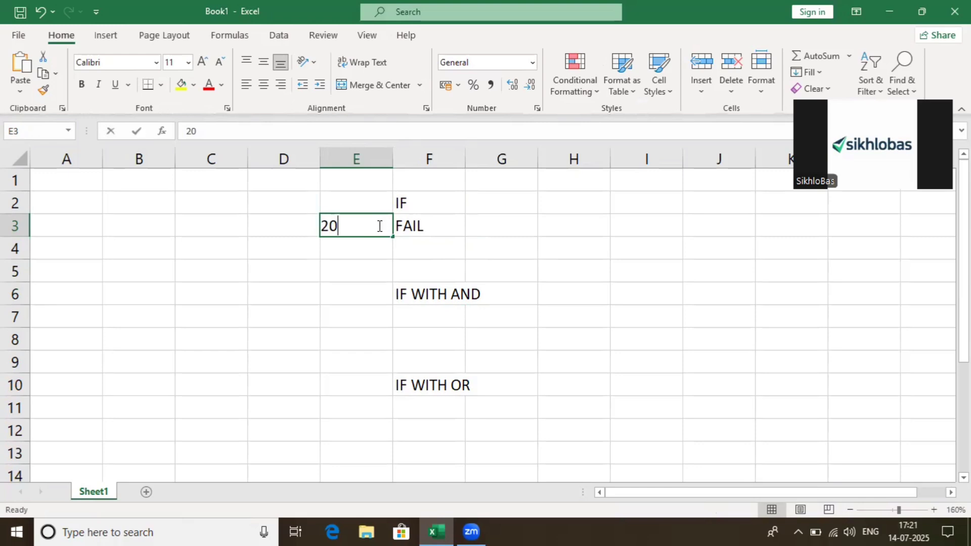
{"action": "key", "text": "BackSpace"}
{"action": "key", "text": "BackSpace"}
{"action": "type", "text": "80"}
{"action": "key", "text": "Return"}
{"action": "left_click", "coordinate": [378, 226]}
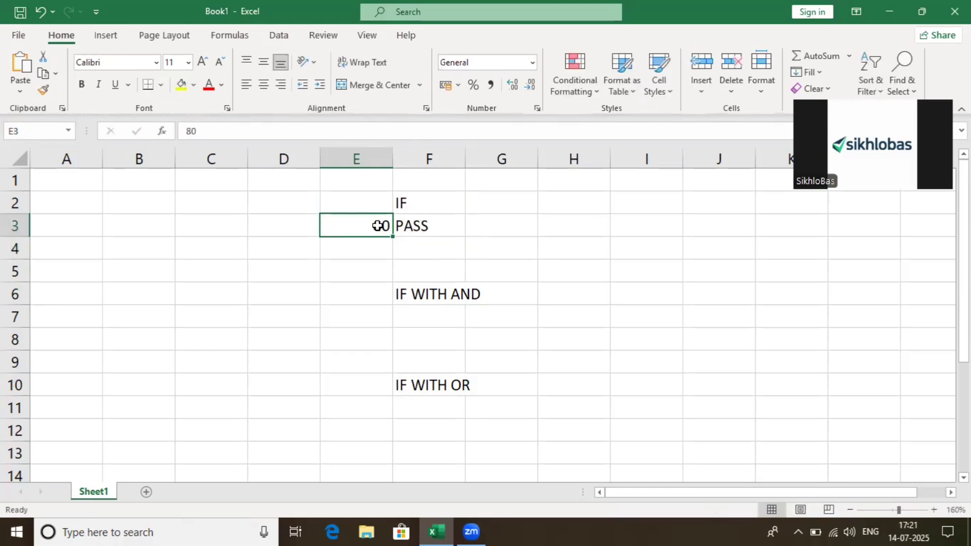
{"action": "type", "text": "30"}
{"action": "key", "text": "Return"}
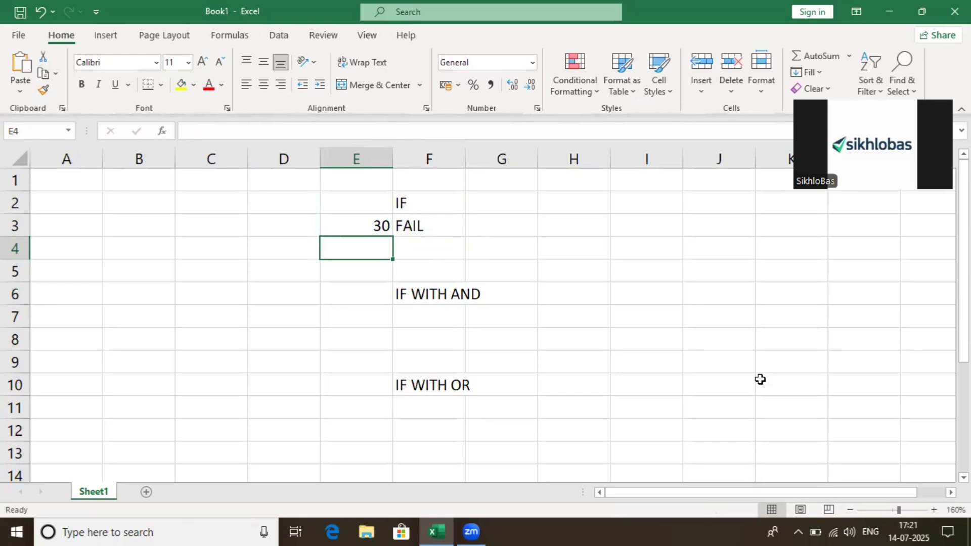
- Set the mark in E3 to 40
{"action": "key", "text": "Up"}
{"action": "type", "text": "40"}
{"action": "key", "text": "Return"}
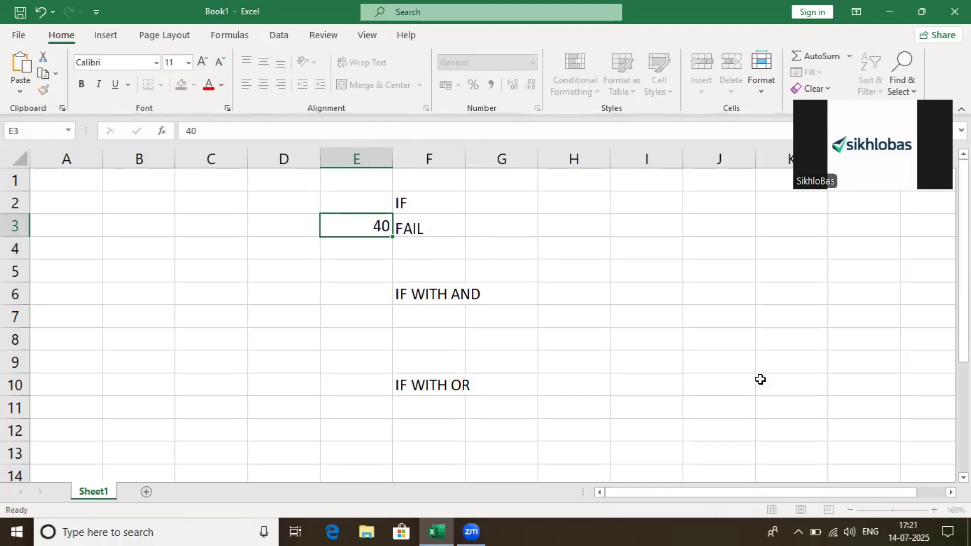
{"action": "key", "text": "Up"}
{"action": "key", "text": "Down"}
{"action": "key", "text": "Down"}
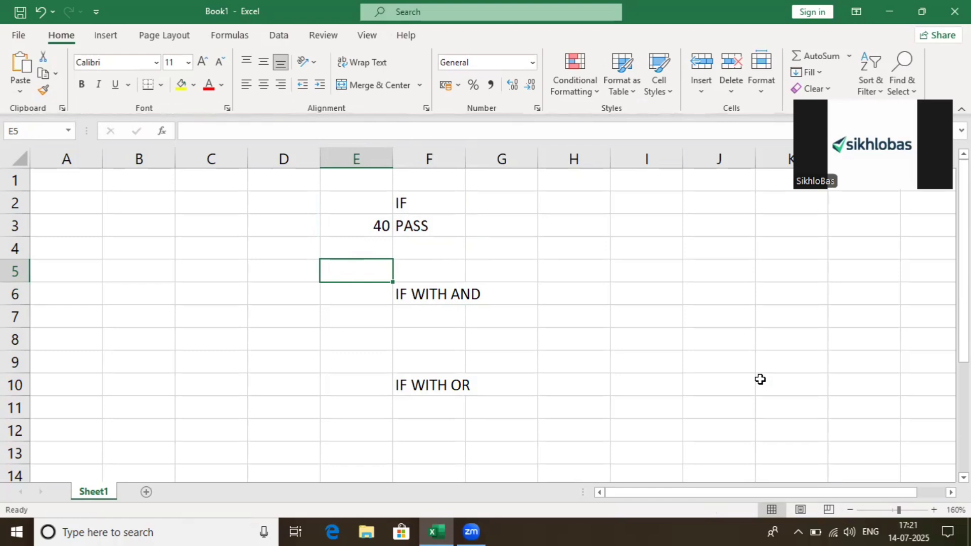
{"action": "key", "text": "Down"}
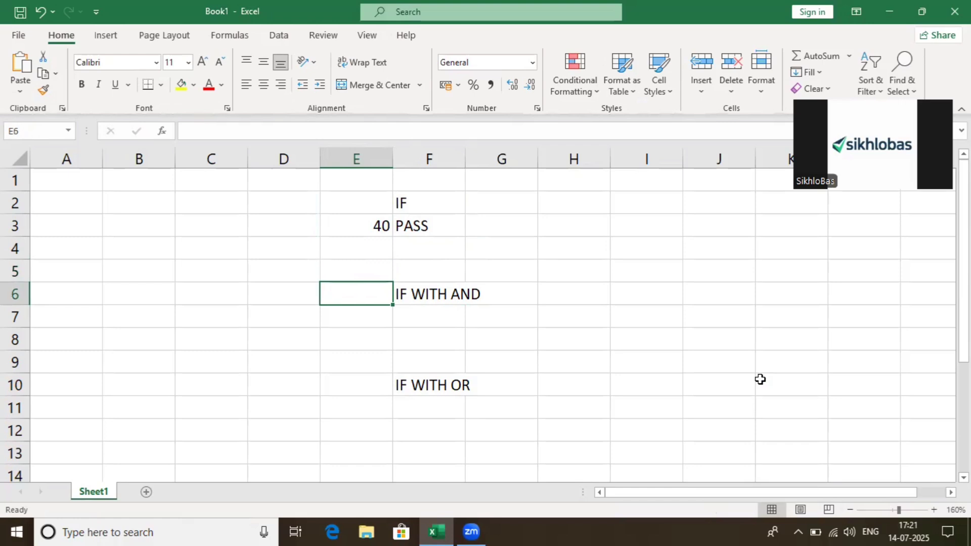
- Delete empty row 4 above the IF WITH AND heading and select F6, the cell below that heading
{"action": "left_click", "coordinate": [11, 247]}
{"action": "key", "text": "ctrl+minus"}
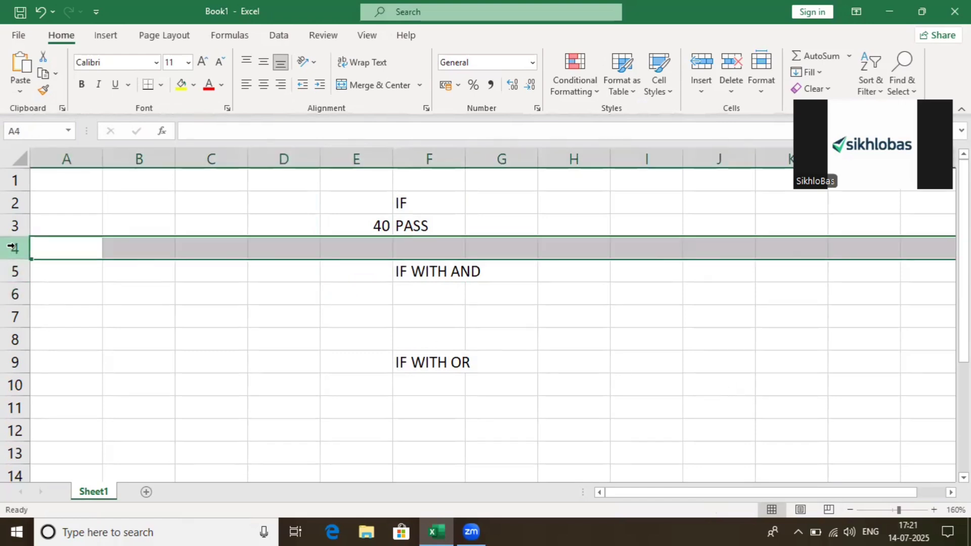
{"action": "key", "text": "Down"}
{"action": "key", "text": "Down"}
{"action": "key", "text": "Right"}
{"action": "key", "text": "Right"}
{"action": "key", "text": "Right"}
{"action": "key", "text": "Right"}
{"action": "key", "text": "Right"}
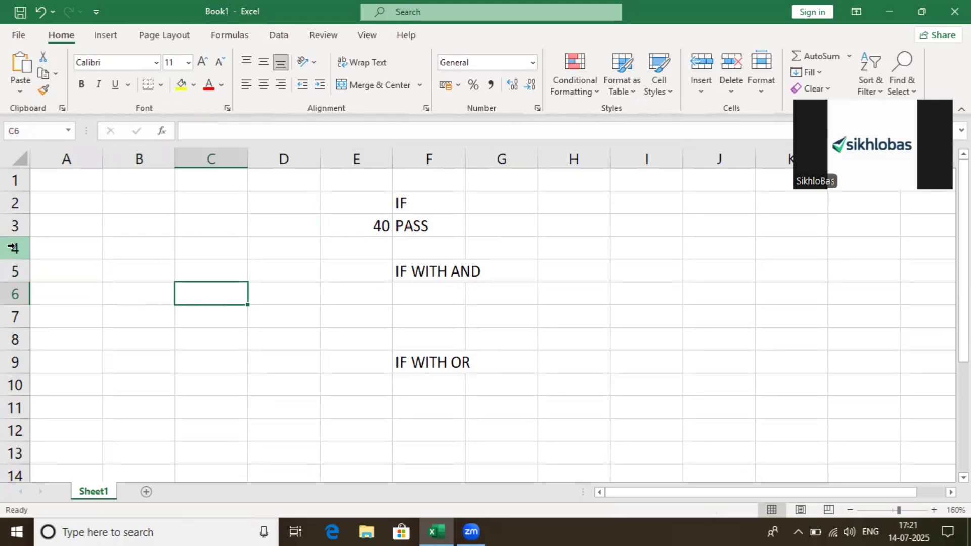
{"action": "key", "text": "Up"}
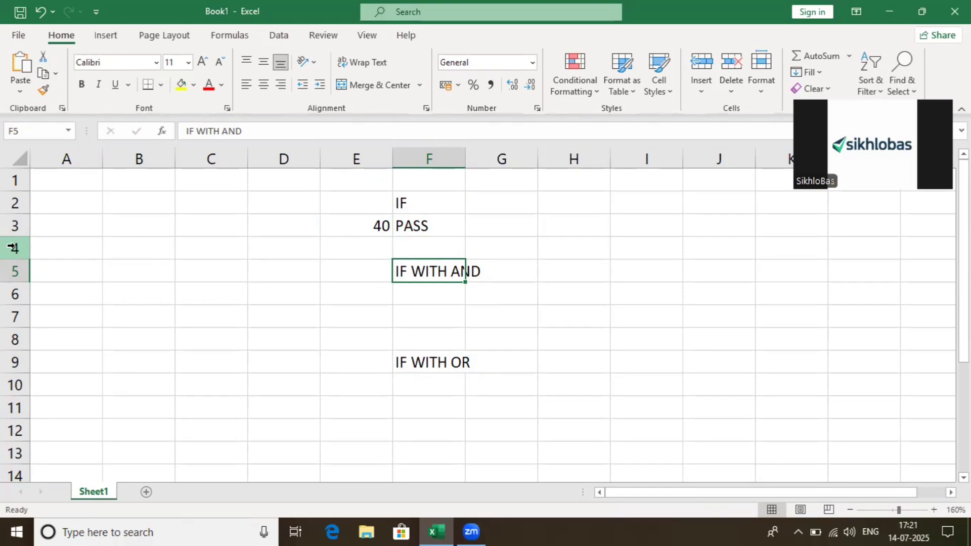
{"action": "key", "text": "Down"}
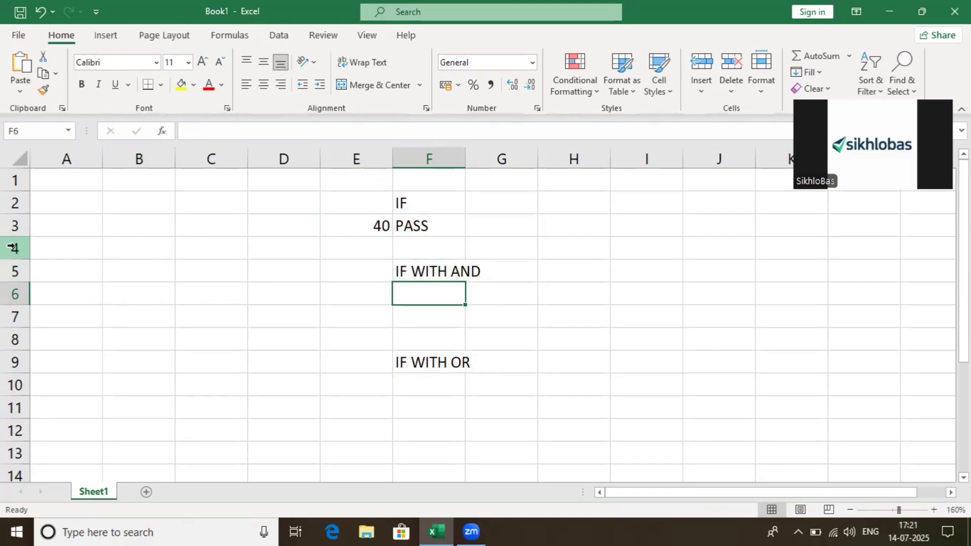
{"action": "key", "text": "Up"}
{"action": "key", "text": "Up"}
{"action": "key", "text": "Up"}
{"action": "key", "text": "Up"}
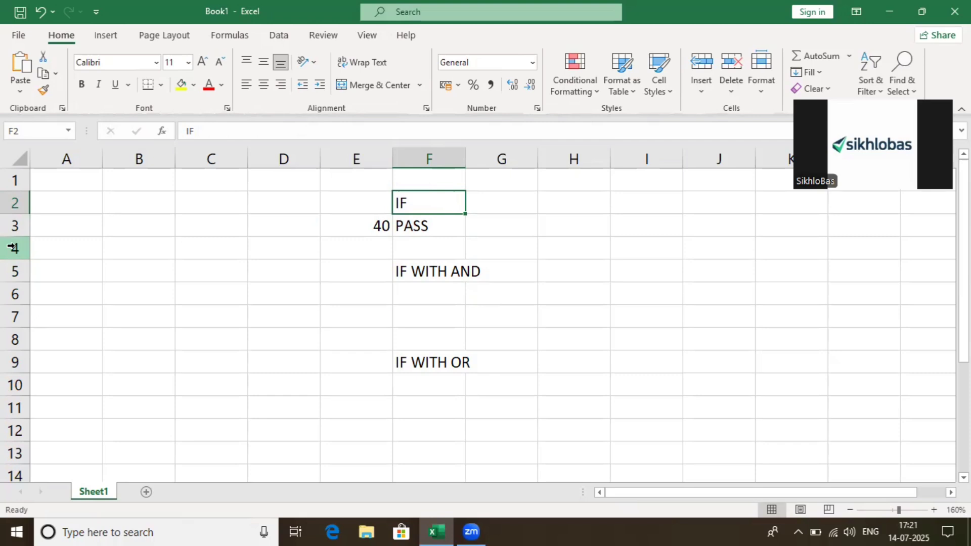
{"action": "key", "text": "Down"}
{"action": "key", "text": "Down"}
{"action": "key", "text": "Down"}
{"action": "key", "text": "Down"}
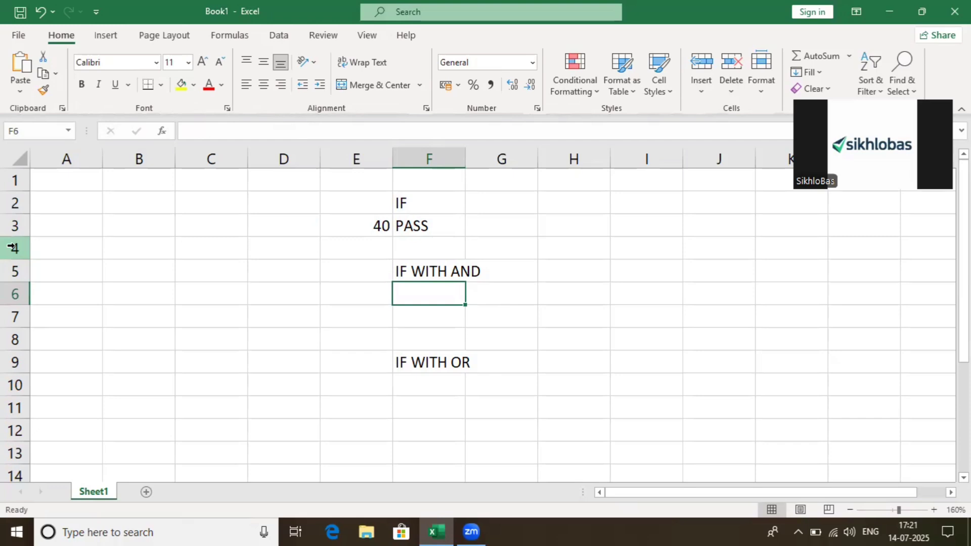
{"action": "key", "text": "Up"}
{"action": "key", "text": "Up"}
{"action": "key", "text": "Up"}
{"action": "key", "text": "Left"}
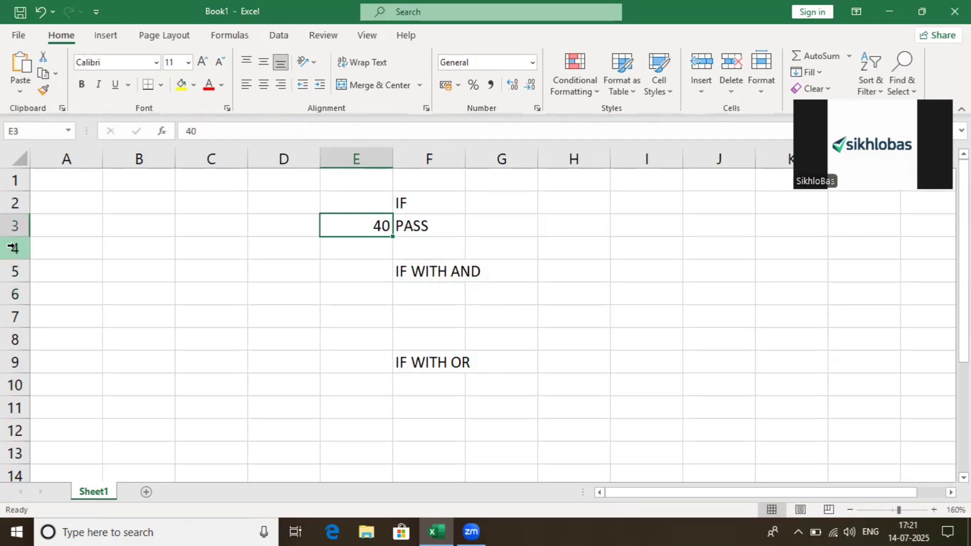
{"action": "key", "text": "Down"}
{"action": "key", "text": "Down"}
{"action": "key", "text": "Down"}
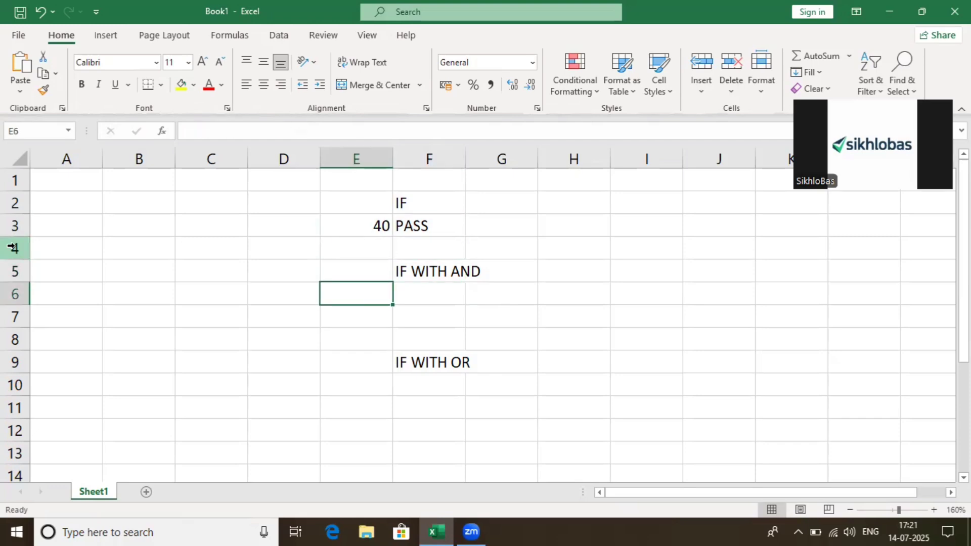
- Enter the four marks 45, 25, 39 and 81 in cells B6 to E6 under the IF WITH AND example
{"action": "key", "text": "Left"}
{"action": "key", "text": "Left"}
{"action": "key", "text": "Left"}
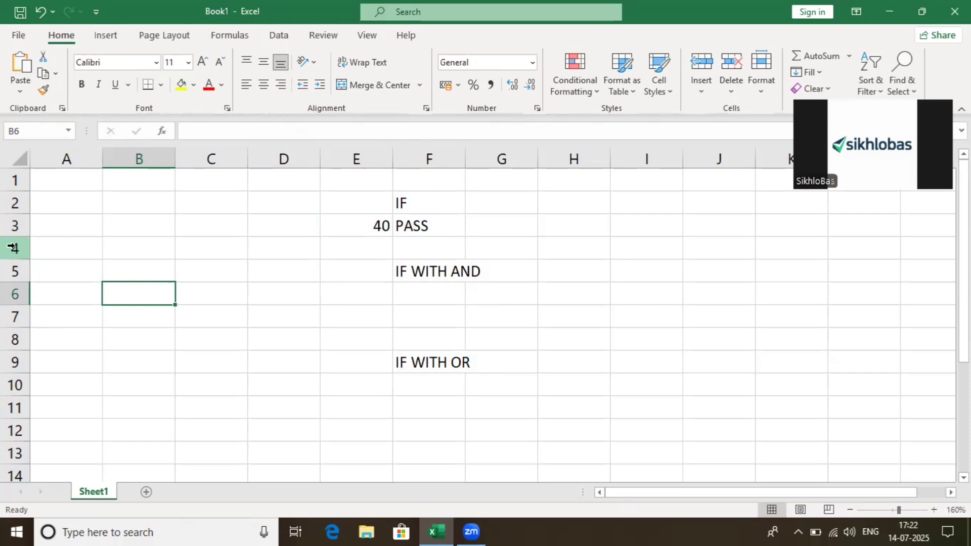
{"action": "type", "text": "45"}
{"action": "key", "text": "Tab"}
{"action": "type", "text": "25"}
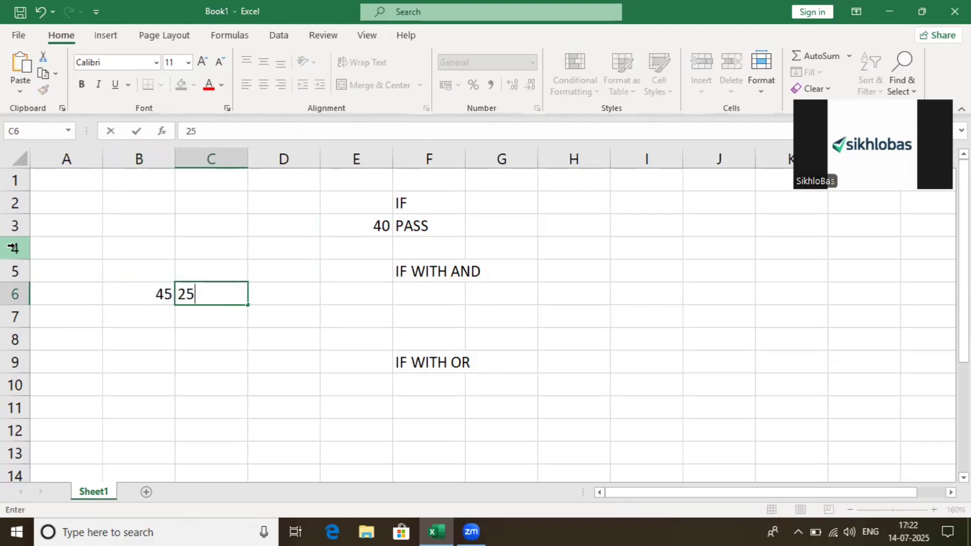
{"action": "key", "text": "Tab"}
{"action": "type", "text": "39"}
{"action": "key", "text": "Tab"}
{"action": "type", "text": "81"}
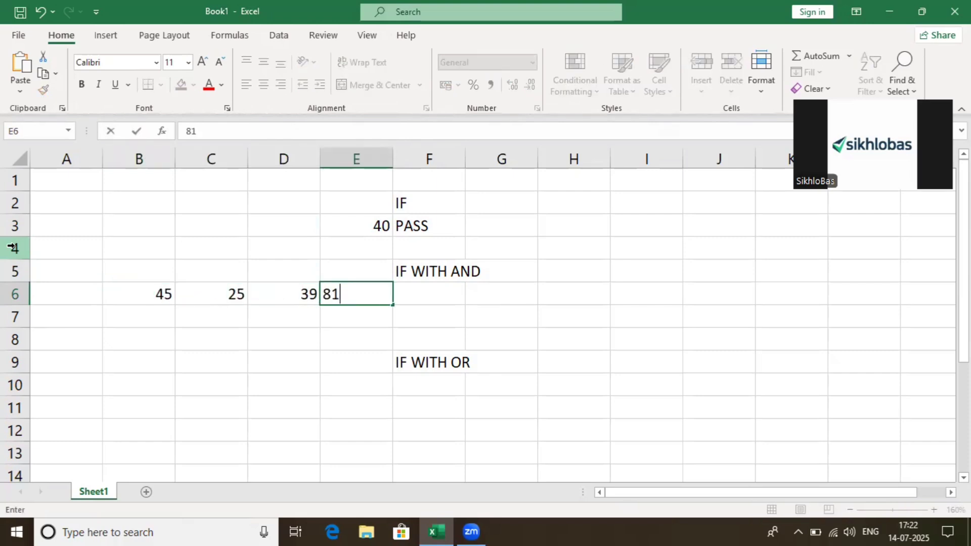
{"action": "key", "text": "Tab"}
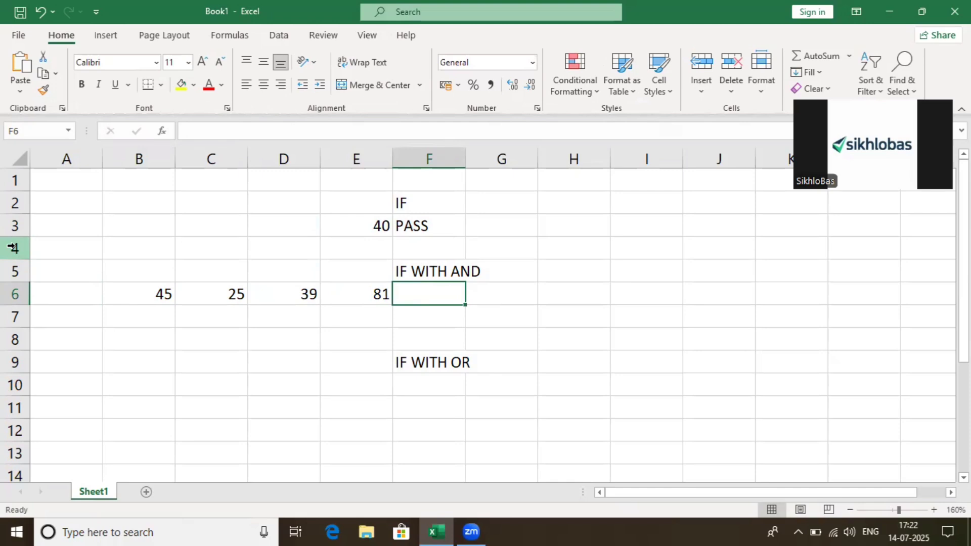
- Review the marks in B6 to E6 one by one and return to the empty result cell F6
{"action": "key", "text": "Left"}
{"action": "key", "text": "Left"}
{"action": "key", "text": "Left"}
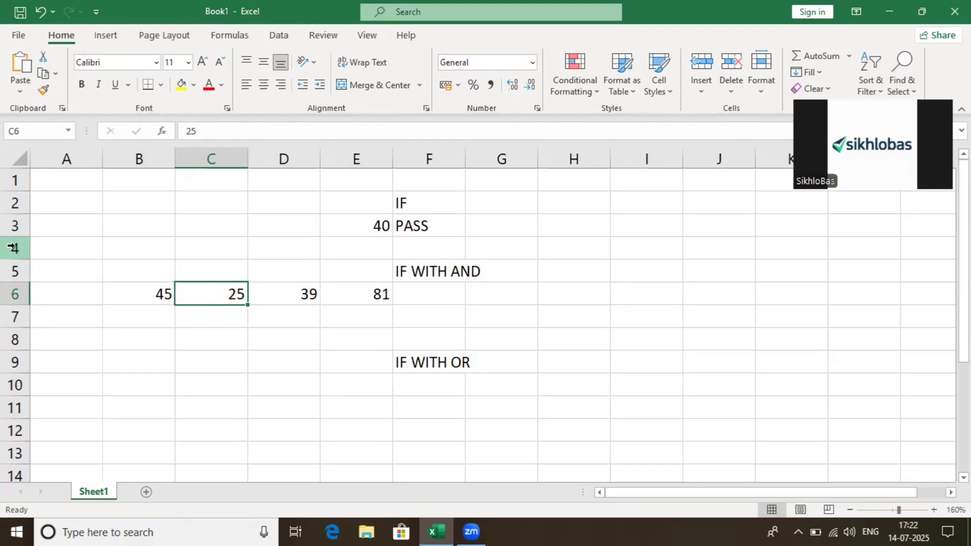
{"action": "key", "text": "Right"}
{"action": "key", "text": "Right"}
{"action": "key", "text": "Right"}
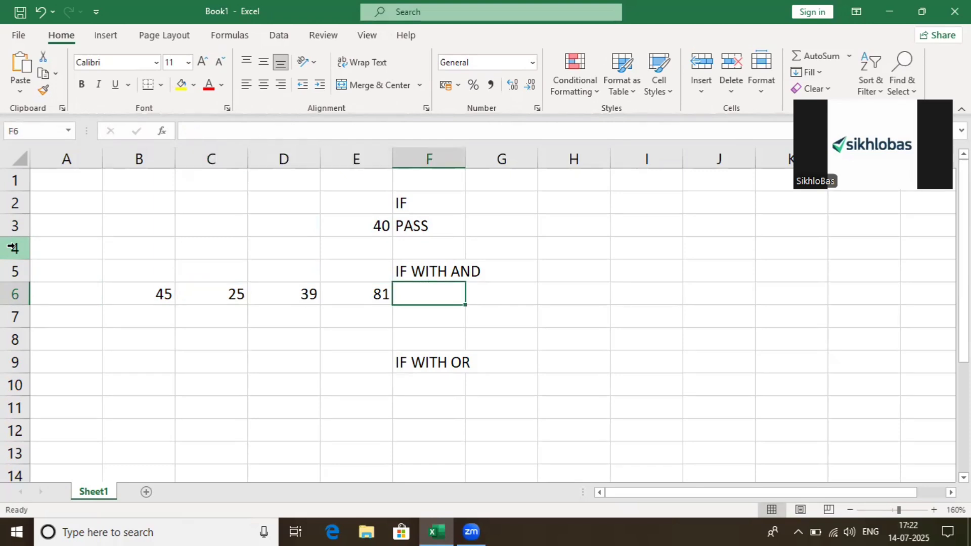
{"action": "key", "text": "Left"}
{"action": "key", "text": "Left"}
{"action": "key", "text": "Left"}
{"action": "key", "text": "Left"}
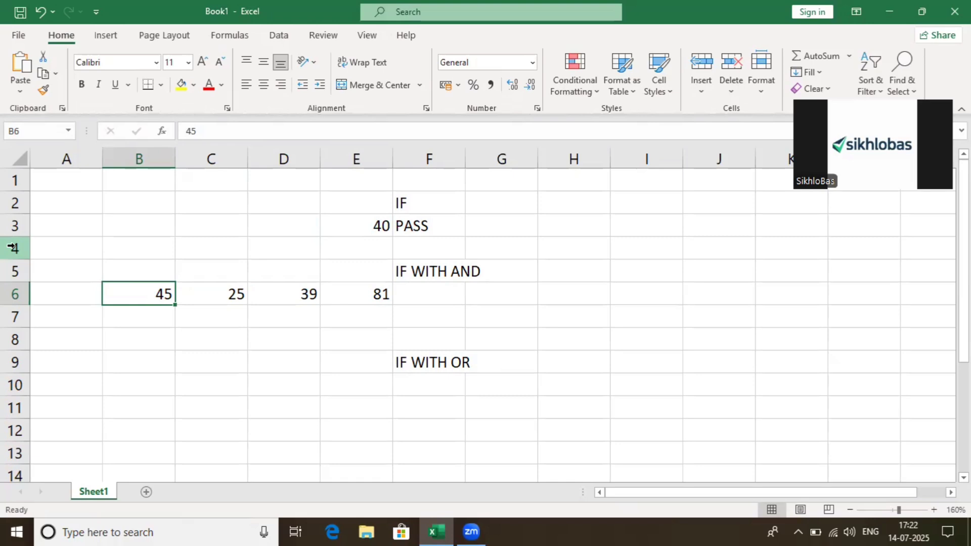
{"action": "key", "text": "Right"}
{"action": "key", "text": "Right"}
{"action": "key", "text": "Right"}
{"action": "key", "text": "Right"}
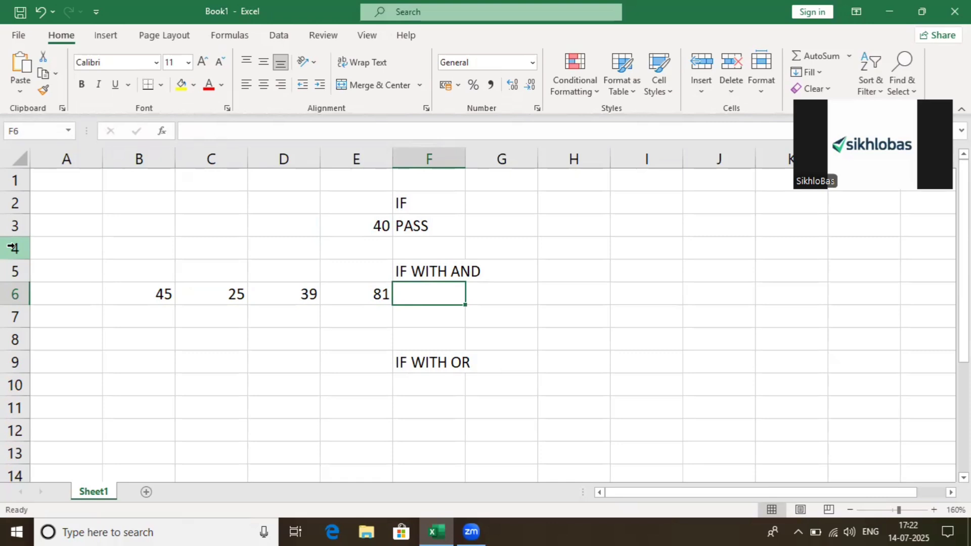
- Start an IF formula in F6 beside the four marks
{"action": "type", "text": "=IF("}
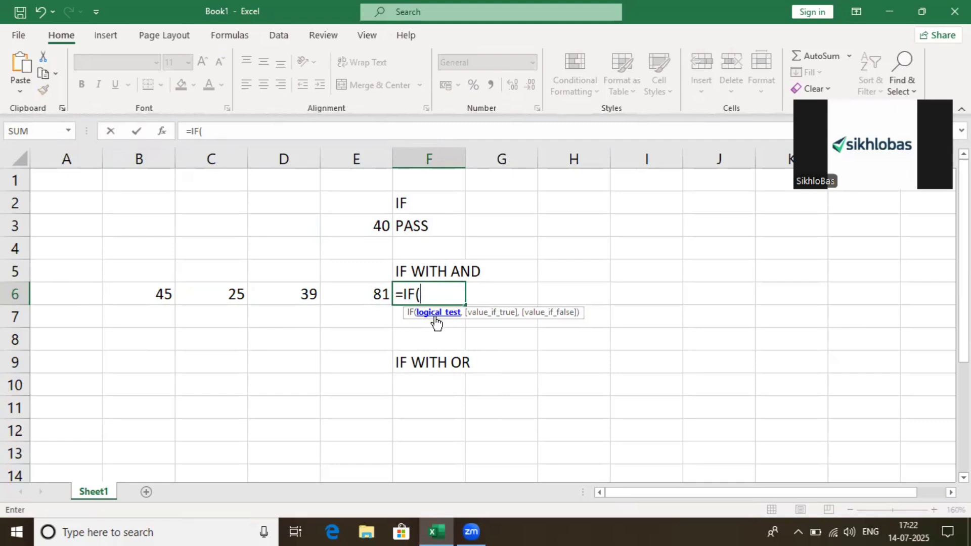
{"action": "left_click", "coordinate": [164, 293]}
{"action": "type", "text": ">=35"}
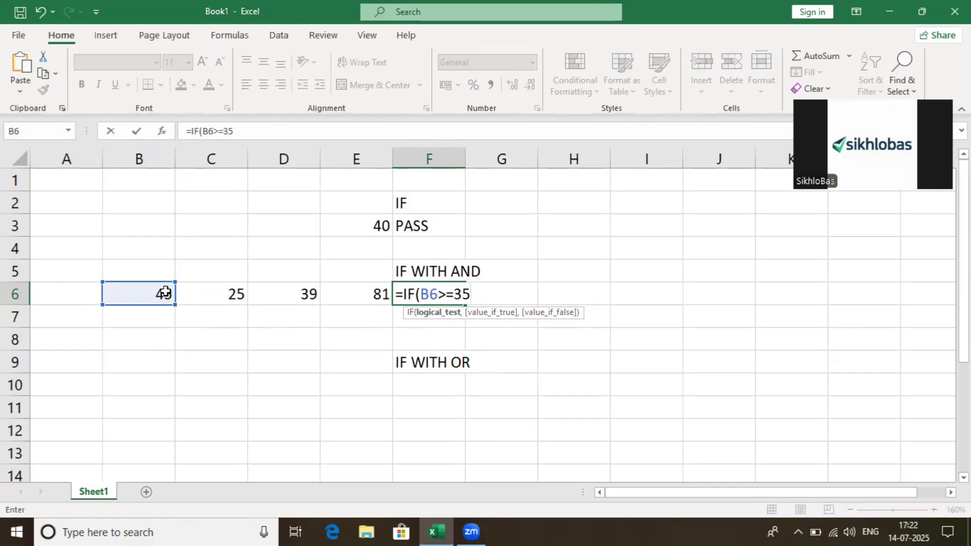
{"action": "key", "text": "BackSpace"}
{"action": "key", "text": "BackSpace"}
{"action": "key", "text": "BackSpace"}
{"action": "key", "text": "BackSpace"}
{"action": "key", "text": "BackSpace"}
{"action": "key", "text": "BackSpace"}
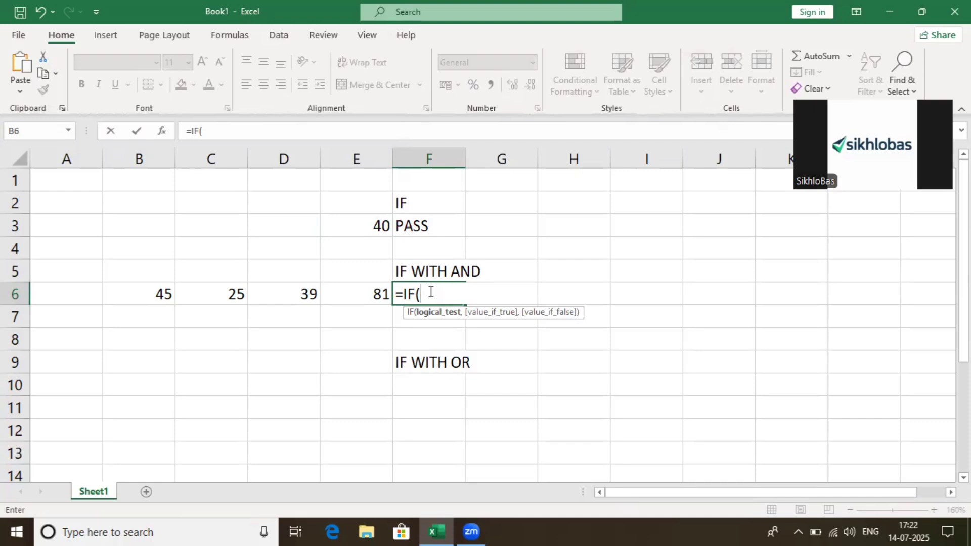
{"action": "type", "text": "A"}
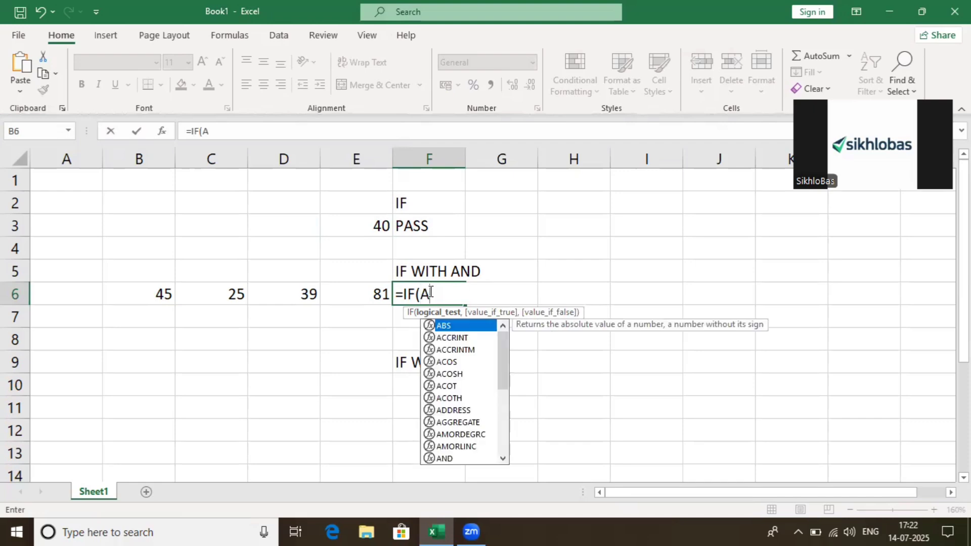
{"action": "key", "text": "BackSpace"}
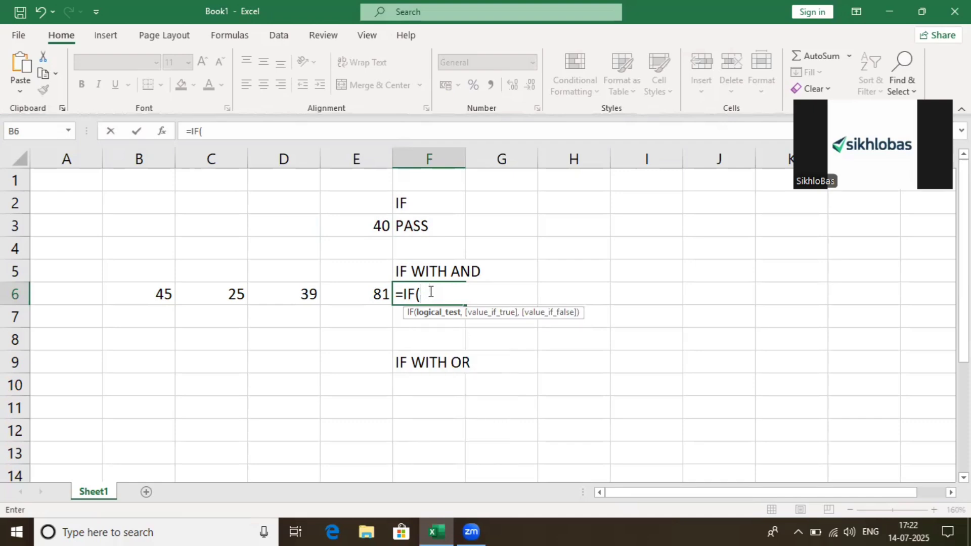
{"action": "type", "text": "AND("}
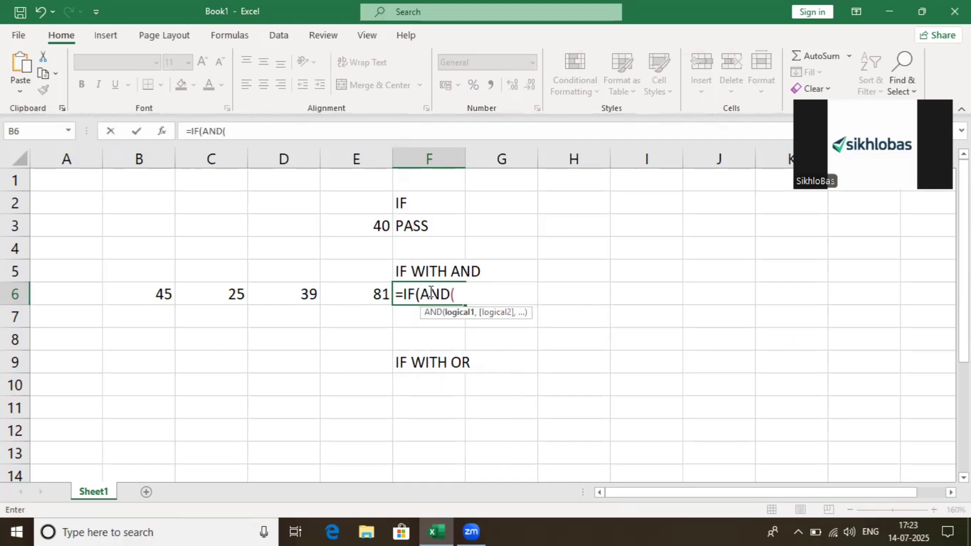
{"action": "type", "text": ",,,,,,,,,,,,,,,,,"}
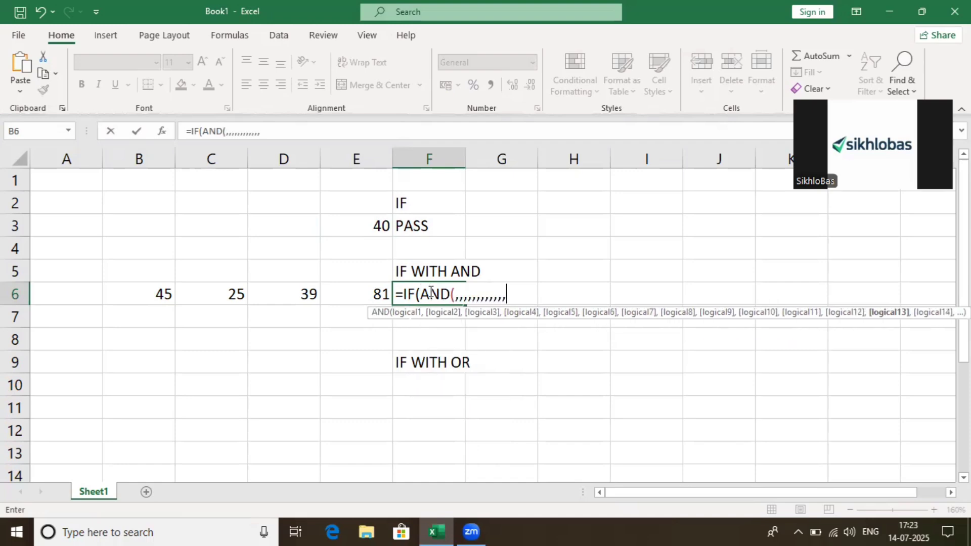
{"action": "type", "text": ",,,,,,,"}
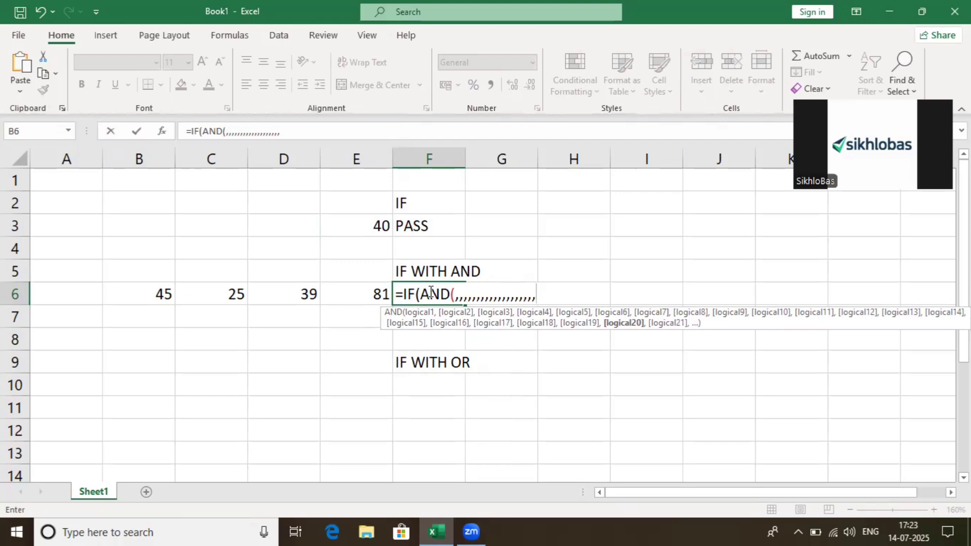
{"action": "type", "text": ",,,,"}
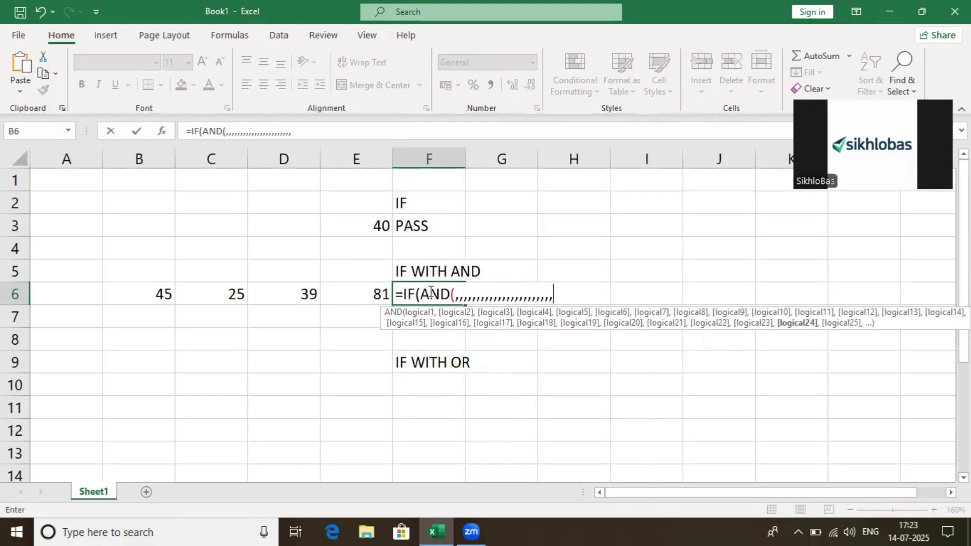
{"action": "key", "text": "BackSpace"}
{"action": "key", "text": "BackSpace"}
{"action": "key", "text": "BackSpace"}
{"action": "key", "text": "BackSpace"}
{"action": "key", "text": "BackSpace"}
{"action": "key", "text": "BackSpace"}
{"action": "key", "text": "BackSpace"}
{"action": "key", "text": "BackSpace"}
{"action": "key", "text": "BackSpace"}
{"action": "key", "text": "BackSpace"}
{"action": "key", "text": "BackSpace"}
{"action": "key", "text": "BackSpace"}
{"action": "key", "text": "BackSpace"}
{"action": "key", "text": "BackSpace"}
{"action": "key", "text": "BackSpace"}
{"action": "key", "text": "BackSpace"}
{"action": "key", "text": "BackSpace"}
{"action": "key", "text": "BackSpace"}
{"action": "key", "text": "BackSpace"}
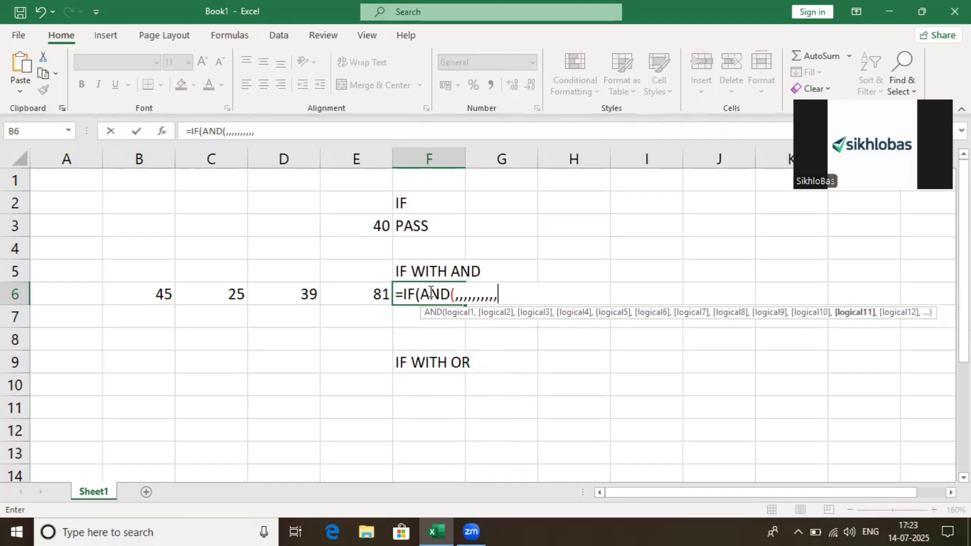
{"action": "key", "text": "BackSpace"}
{"action": "key", "text": "BackSpace"}
{"action": "key", "text": "BackSpace"}
{"action": "key", "text": "BackSpace"}
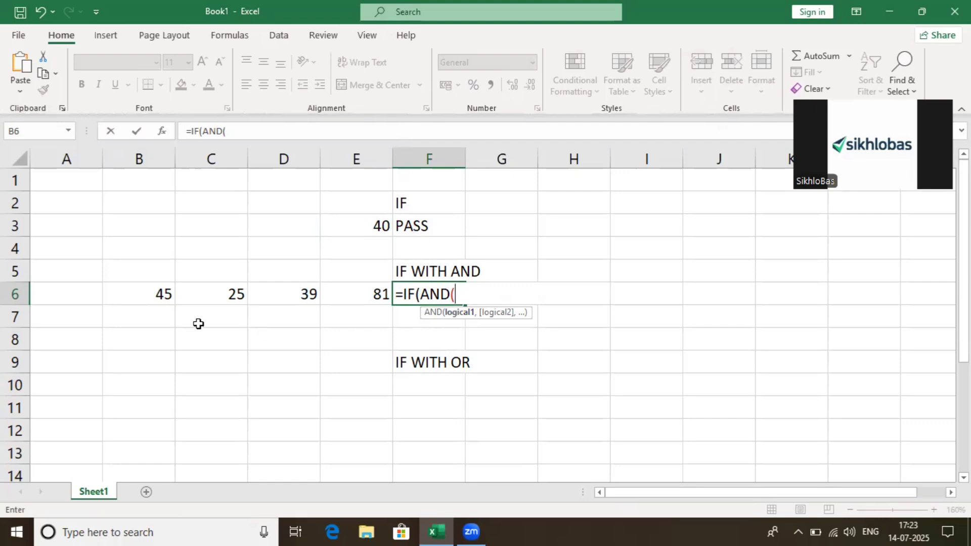
{"action": "key", "text": "BackSpace"}
{"action": "key", "text": "BackSpace"}
{"action": "key", "text": "BackSpace"}
{"action": "key", "text": "BackSpace"}
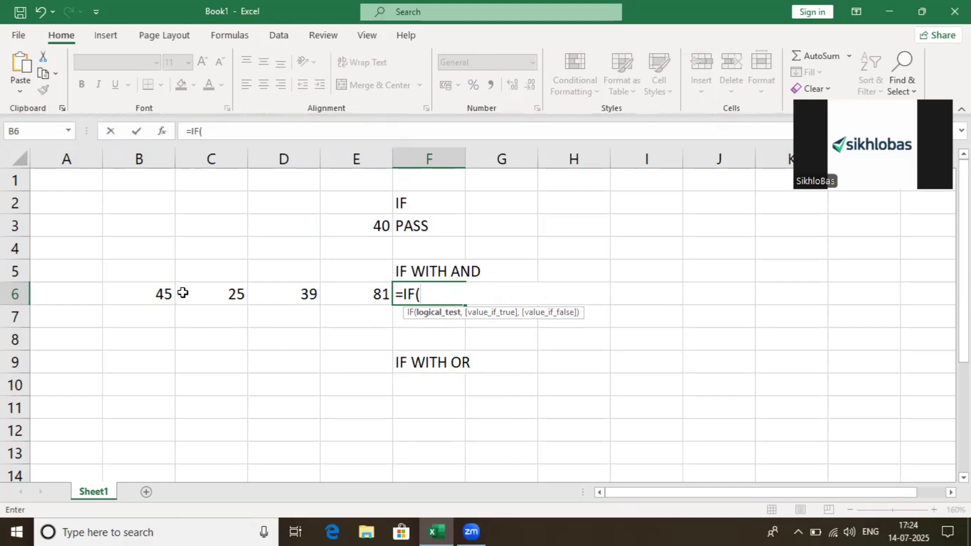
{"action": "type", "text": ","}
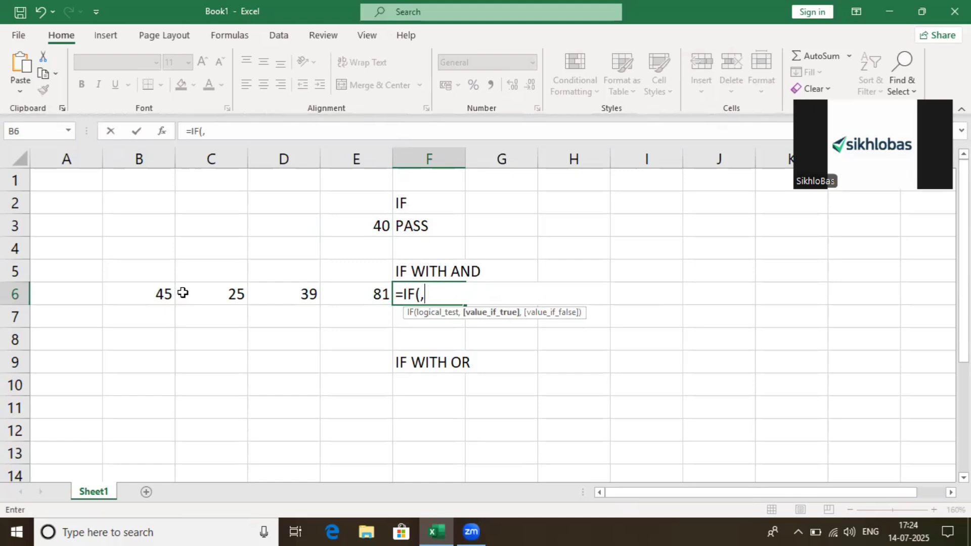
{"action": "key", "text": "BackSpace"}
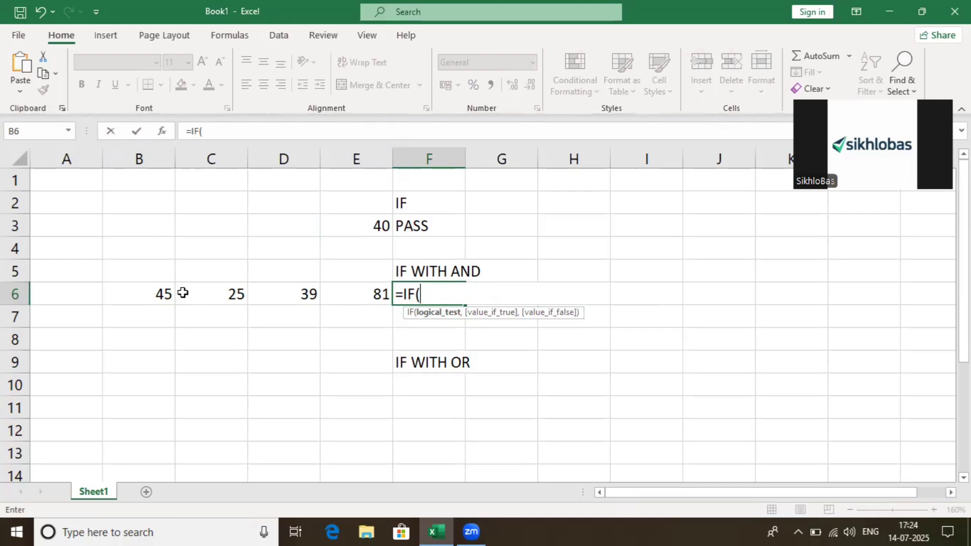
- Give the F6 IF formula an AND test with the conditions B6>=35, C6>=35, D6>=35 and E6>=35
{"action": "type", "text": "AND("}
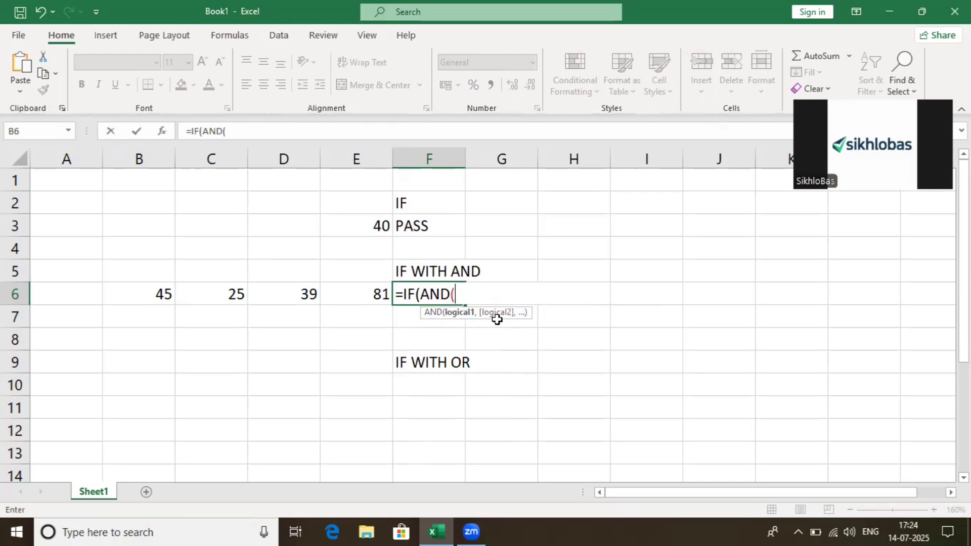
{"action": "left_click", "coordinate": [124, 295]}
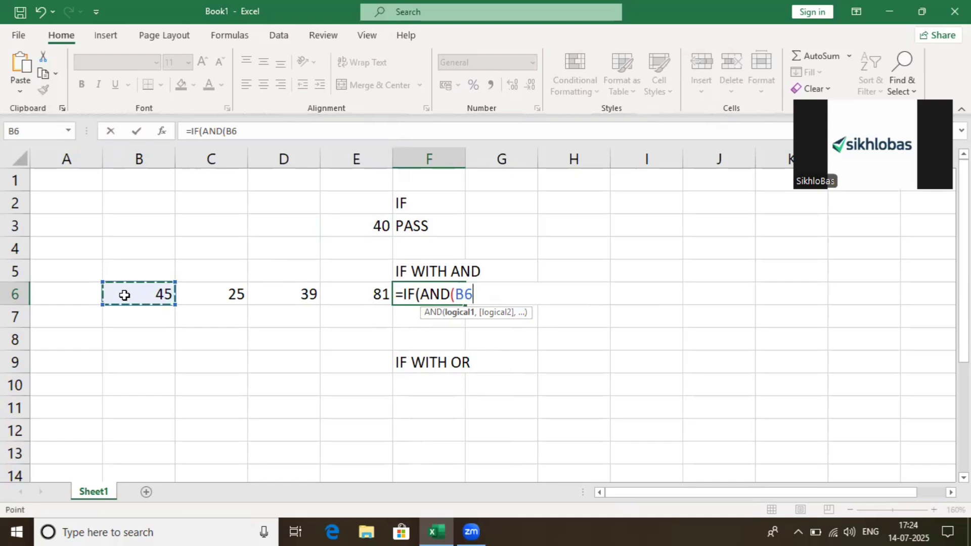
{"action": "type", "text": ">=35"}
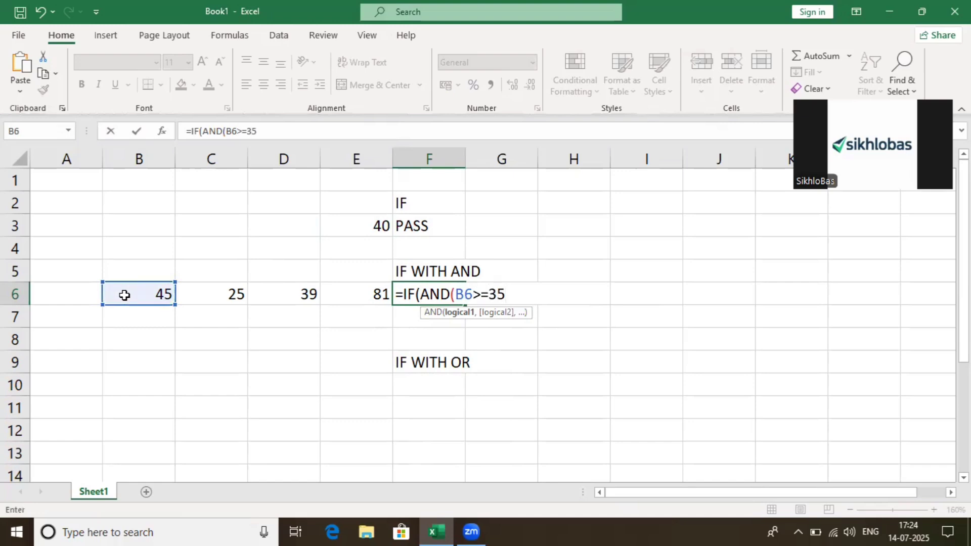
{"action": "type", "text": ","}
{"action": "left_click", "coordinate": [218, 294]}
{"action": "type", "text": ">=35,"}
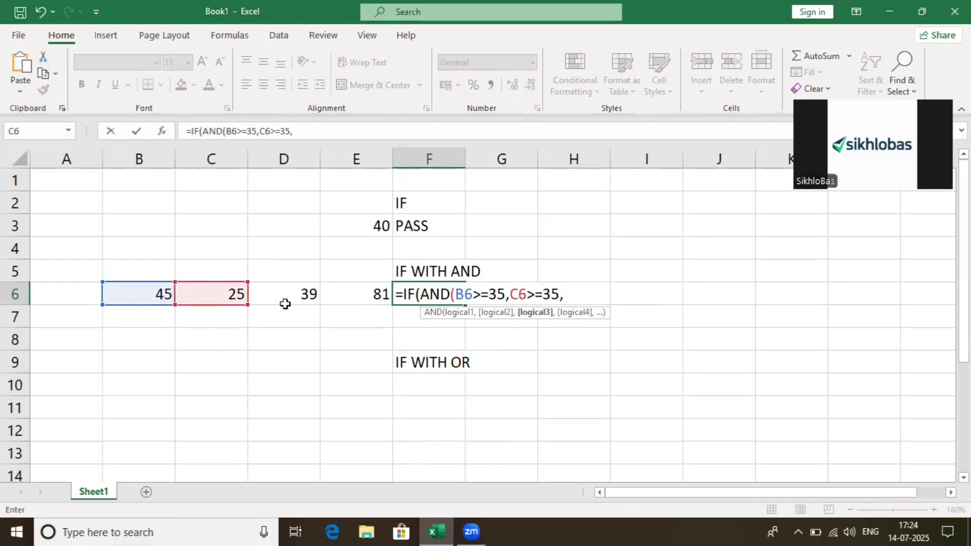
{"action": "left_click", "coordinate": [302, 303]}
{"action": "type", "text": ">=35,"}
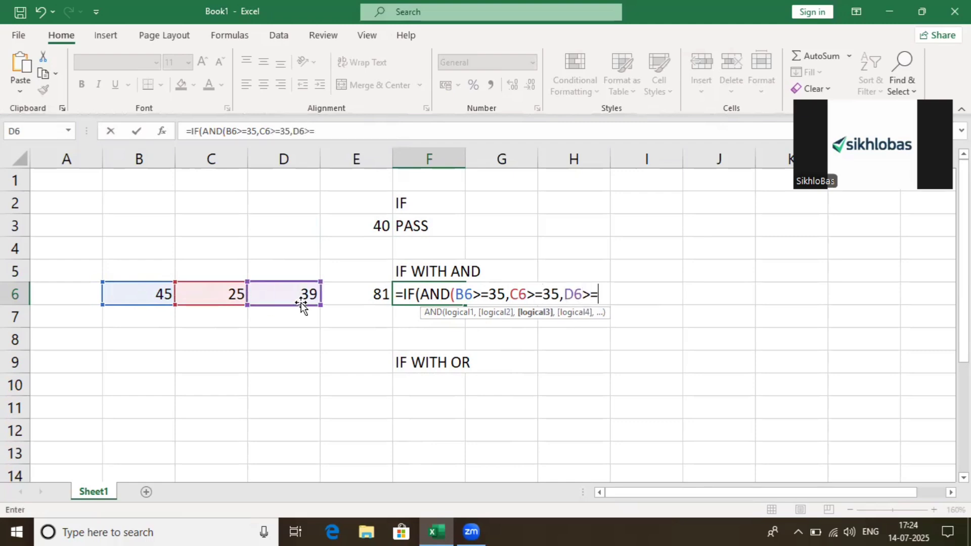
{"action": "left_click", "coordinate": [338, 295]}
{"action": "type", "text": ">=35"}
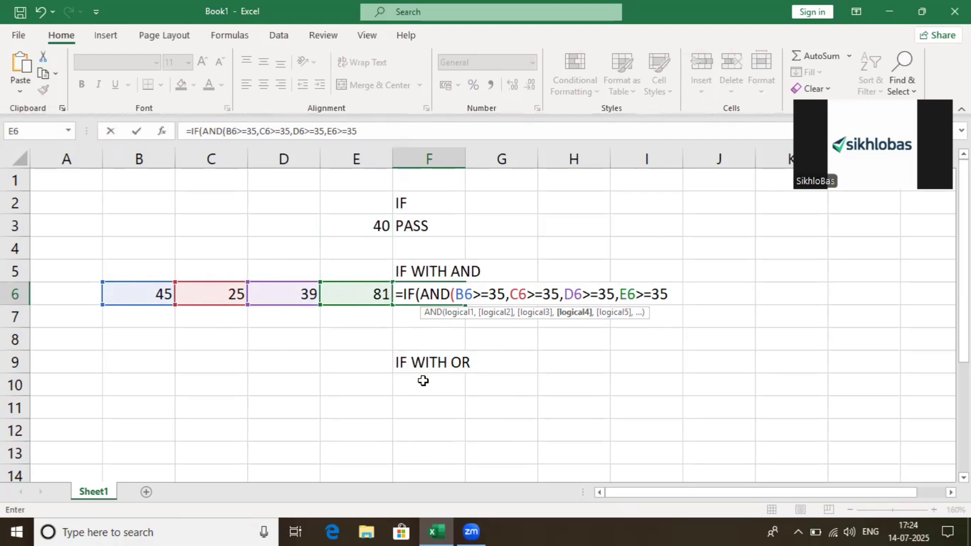
- Highlight the four AND conditions in the F6 formula one after another to review them
{"action": "left_click", "coordinate": [459, 312]}
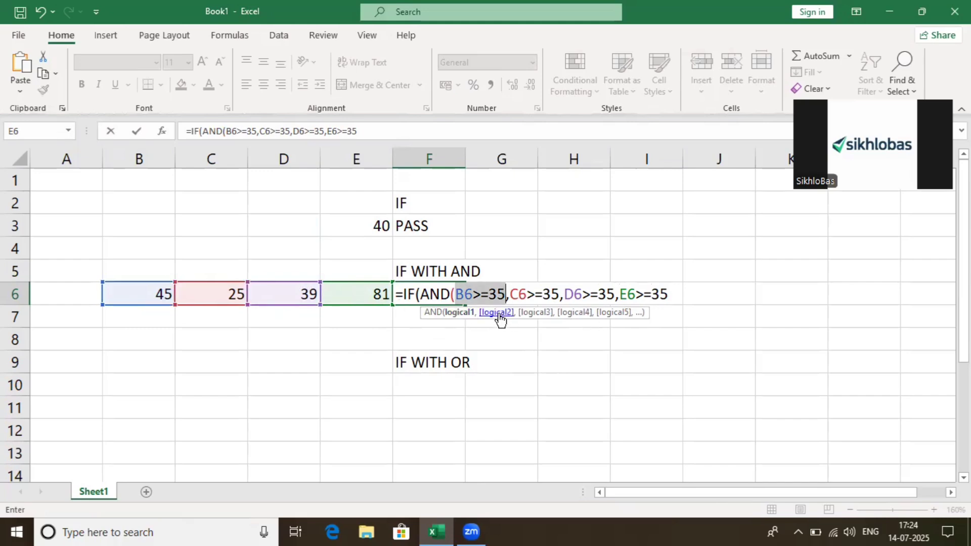
{"action": "left_click", "coordinate": [498, 312]}
{"action": "left_click", "coordinate": [536, 312]}
{"action": "left_click", "coordinate": [574, 312]}
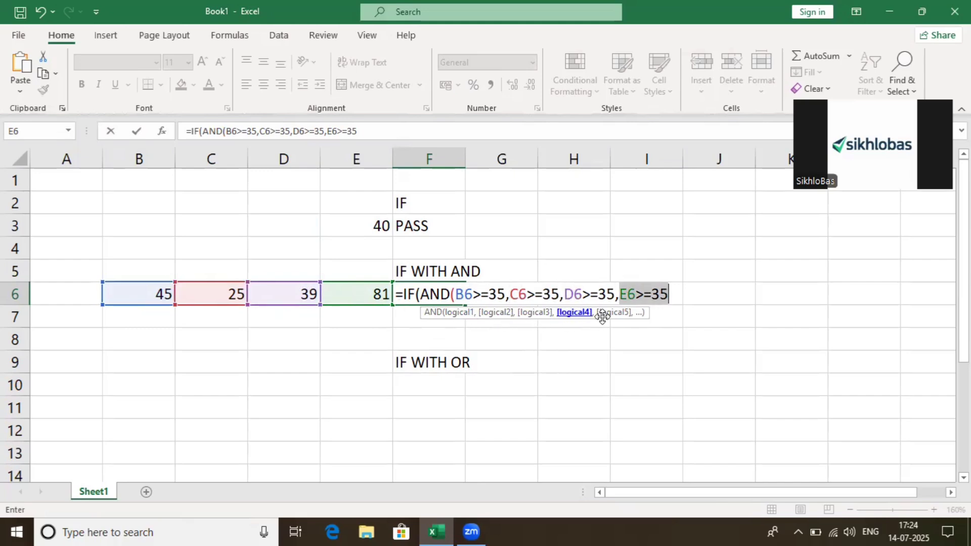
- Close the AND function with a parenthesis after the E6>=35 condition in the F6 formula
{"action": "left_click", "coordinate": [676, 297]}
{"action": "type", "text": ","}
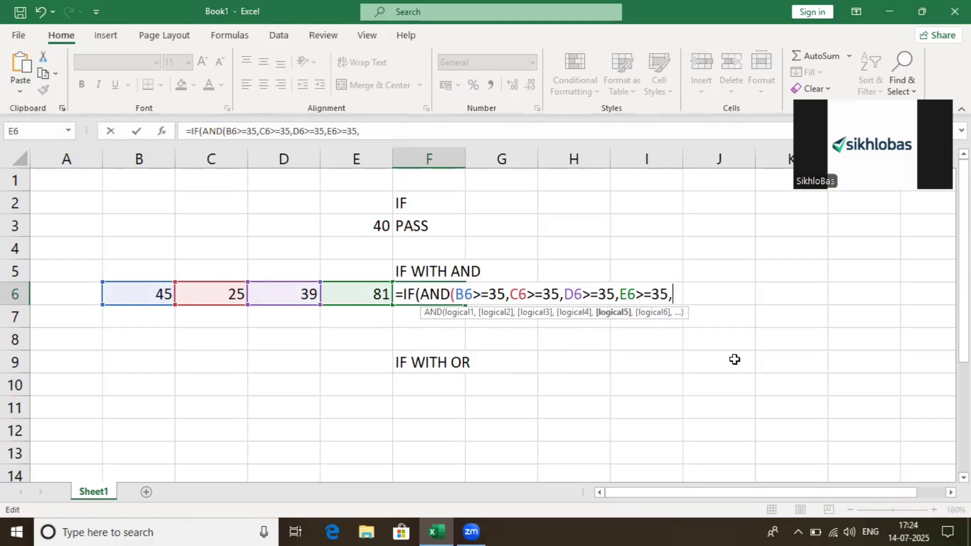
{"action": "scroll", "coordinate": [736, 349], "scroll_direction": "down", "scroll_amount": 1}
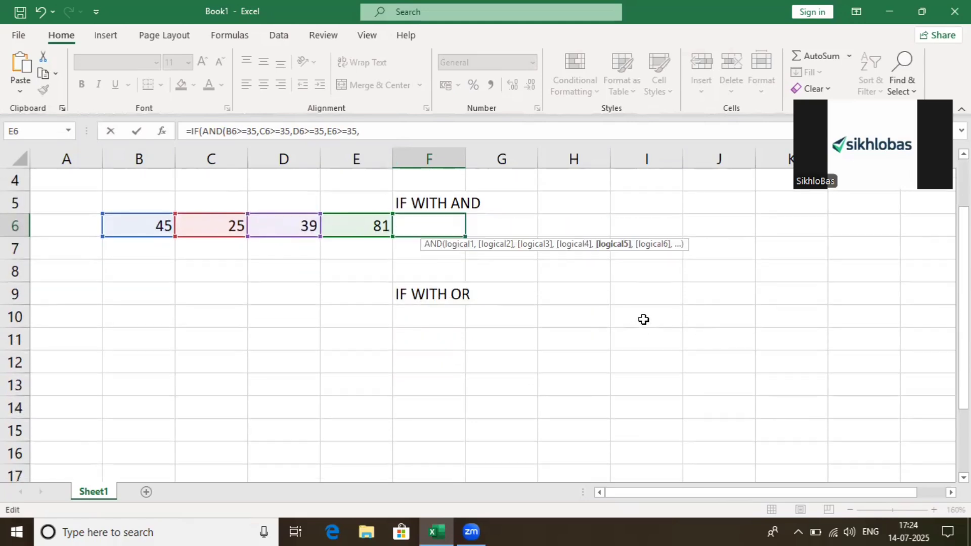
{"action": "scroll", "coordinate": [665, 334], "scroll_direction": "up", "scroll_amount": 1}
{"action": "key", "text": "BackSpace"}
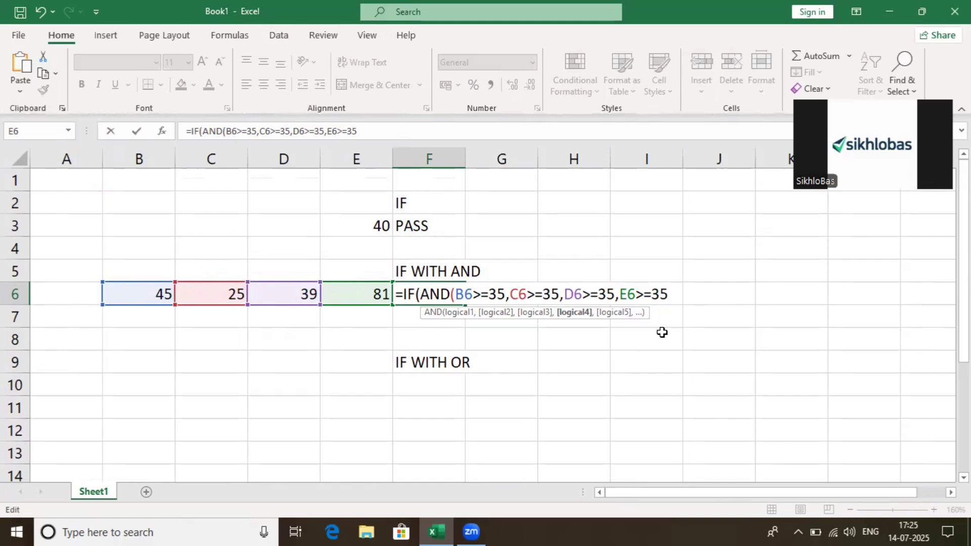
{"action": "type", "text": ")"}
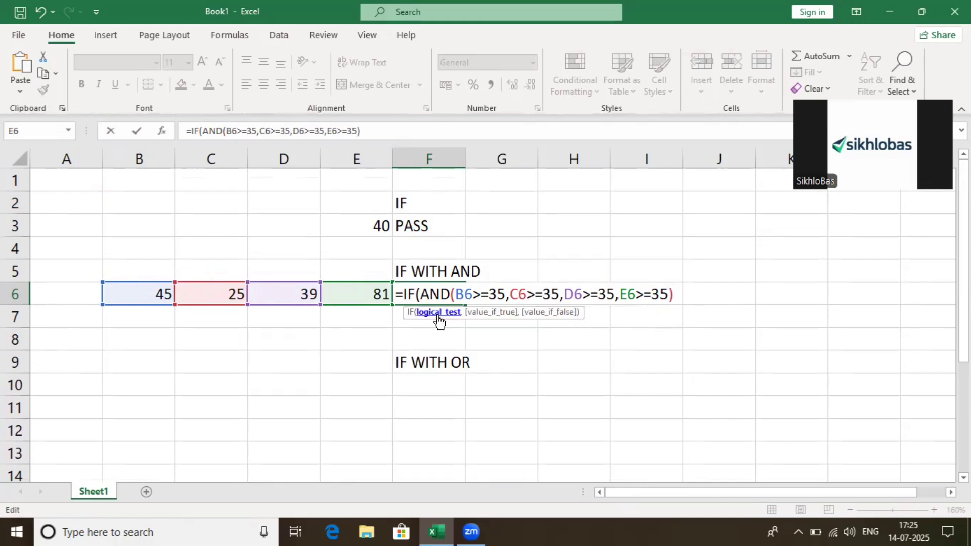
{"action": "key", "text": "Left"}
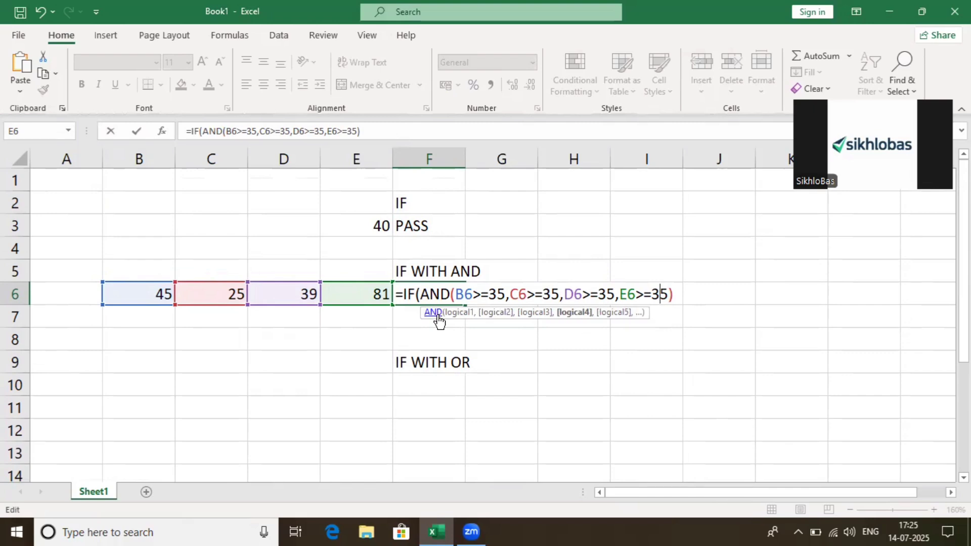
- Complete the F6 formula with "PASS" as the true value and "FAIL" as the false value, and enter it
{"action": "key", "text": "Right"}
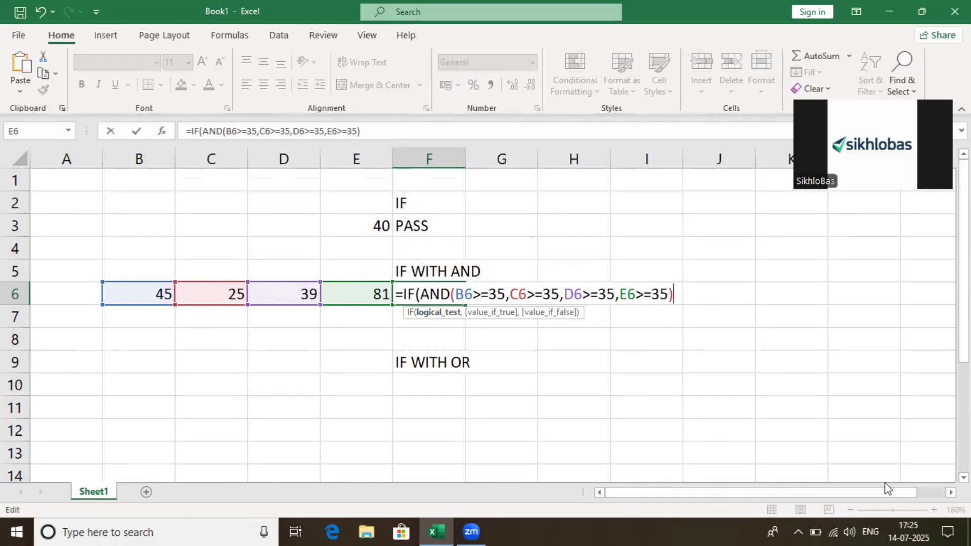
{"action": "type", "text": ","}
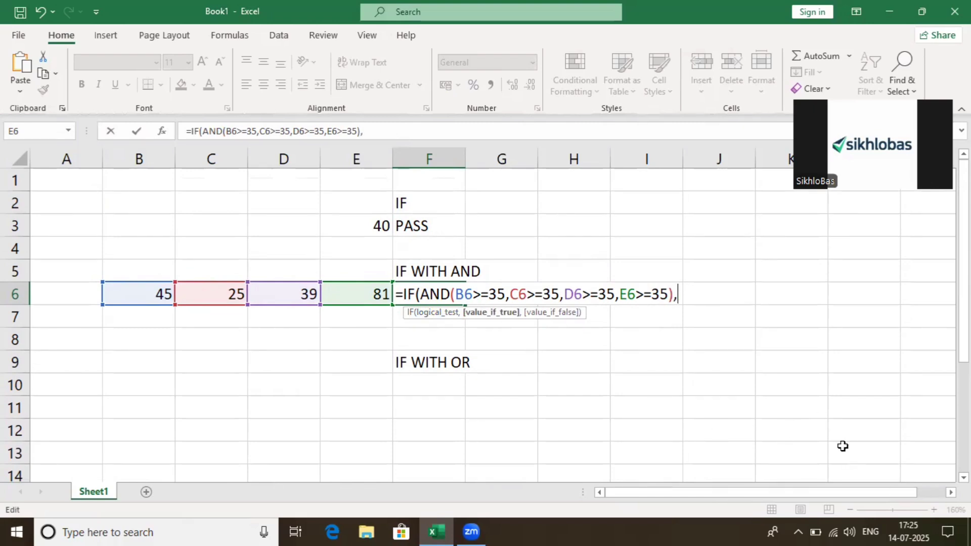
{"action": "type", "text": "\"PASS"}
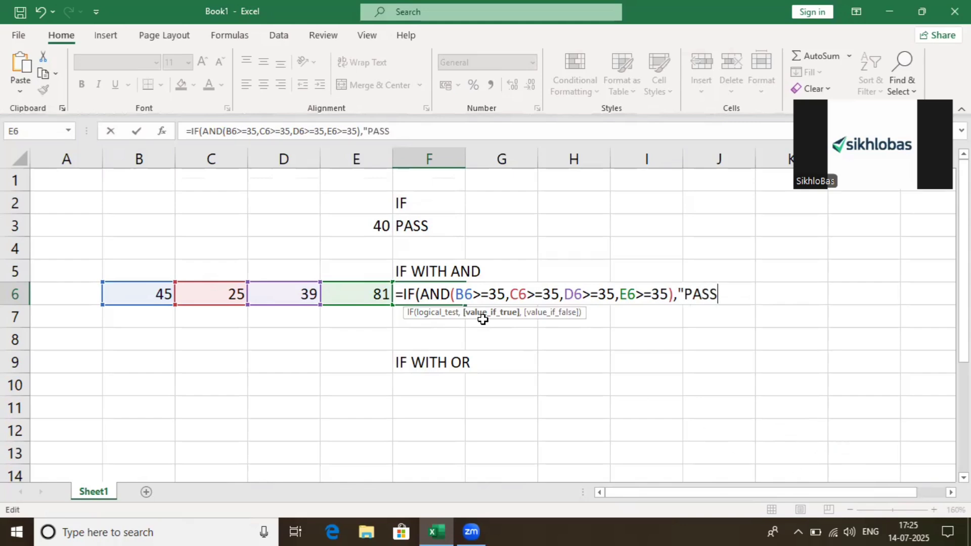
{"action": "type", "text": "\",\"FAIL"}
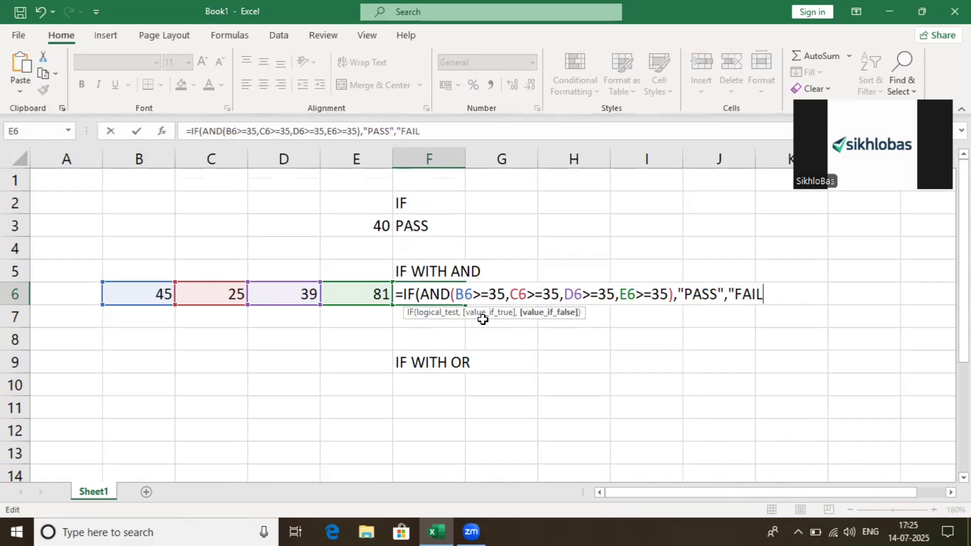
{"action": "type", "text": "\")"}
{"action": "key", "text": "Return"}
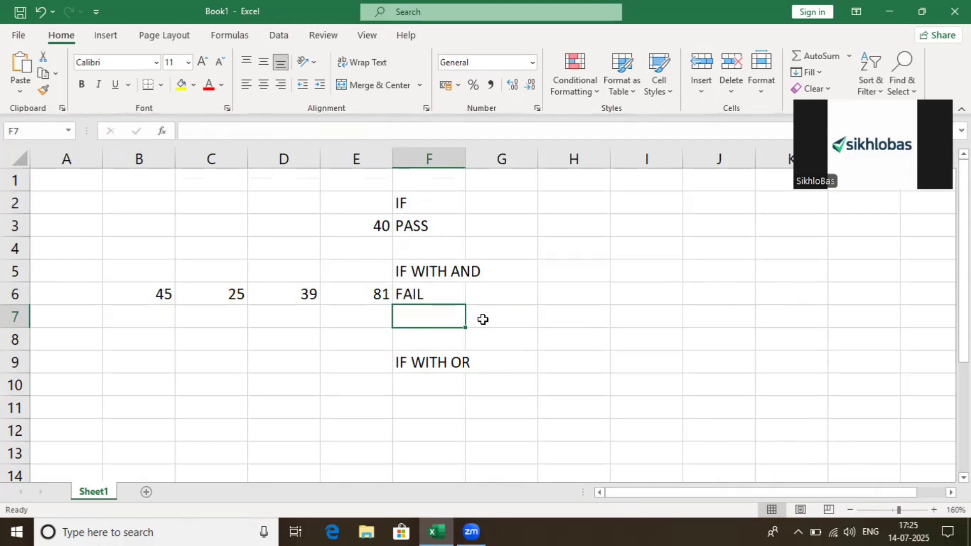
- Change the mark in C6 to 80
{"action": "left_click", "coordinate": [162, 300]}
{"action": "left_click", "coordinate": [221, 293]}
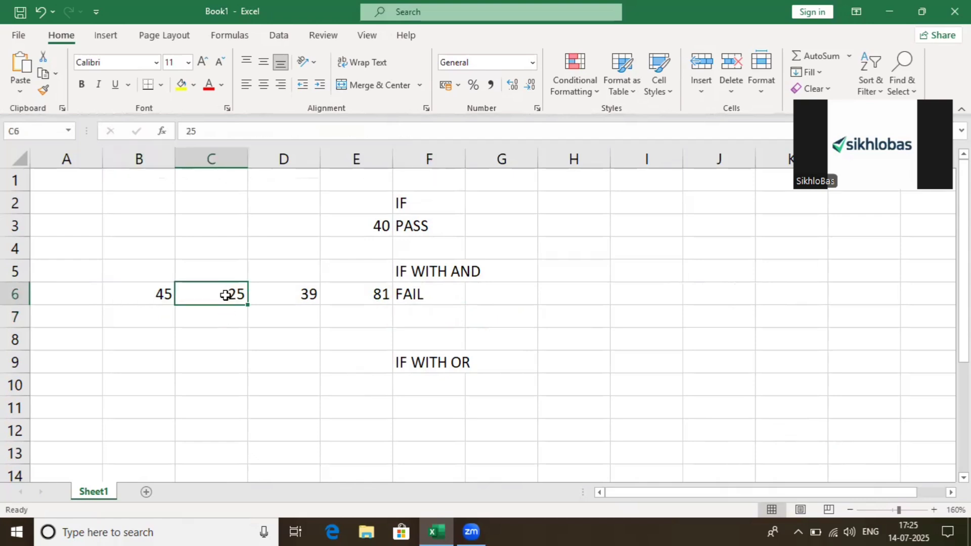
{"action": "type", "text": "80"}
{"action": "key", "text": "Return"}
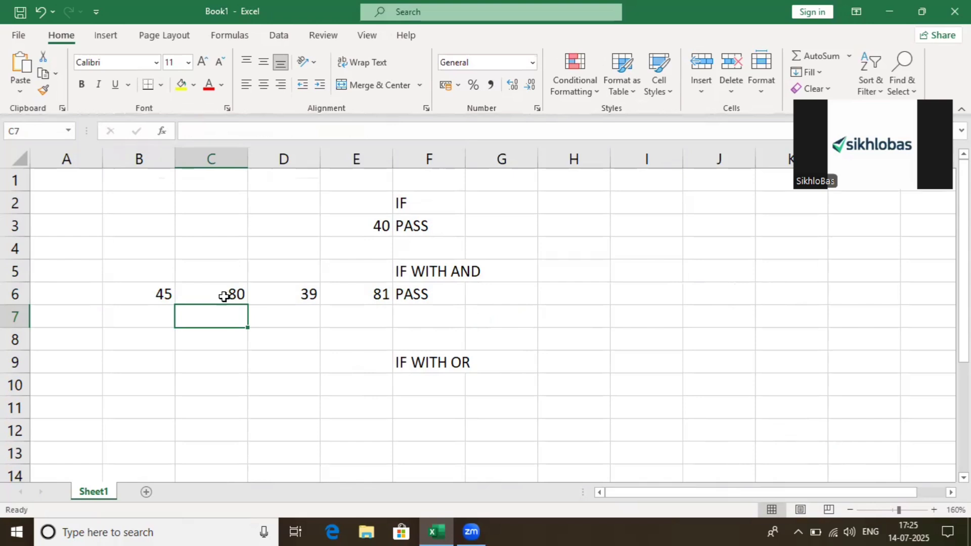
- Change the mark in E6 to 20 to test the IF with AND formula
{"action": "left_click", "coordinate": [374, 296]}
{"action": "type", "text": "20"}
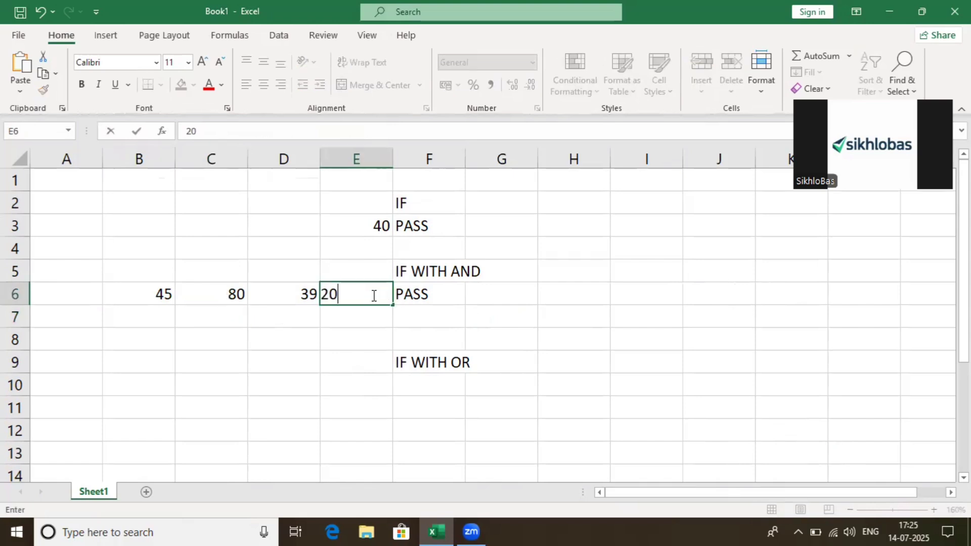
{"action": "key", "text": "Return"}
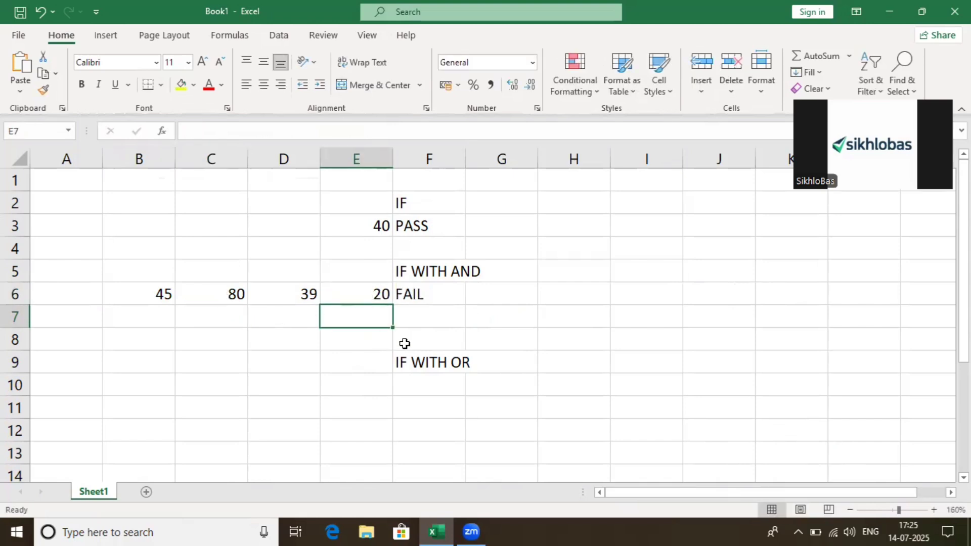
- Replace the mark in E6 with 90
{"action": "left_click", "coordinate": [408, 273]}
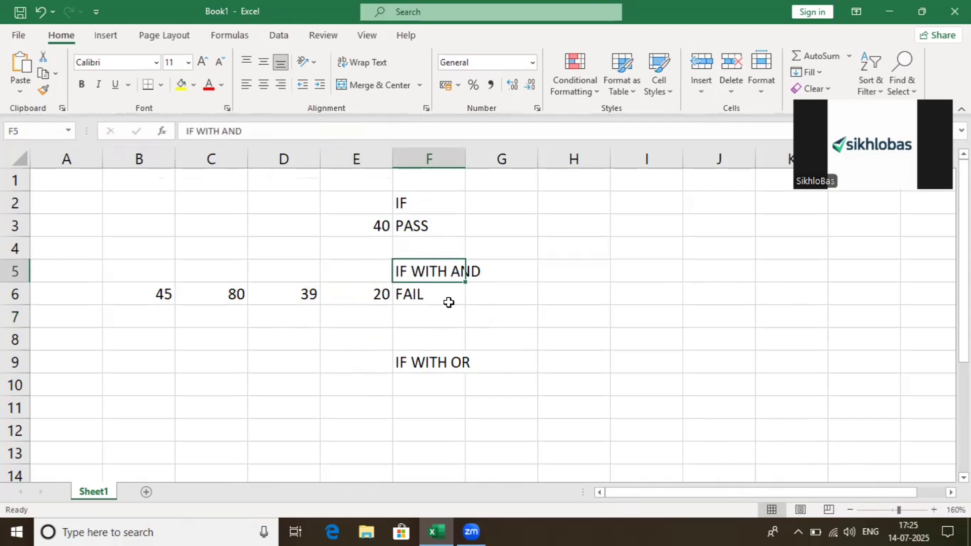
{"action": "left_click", "coordinate": [351, 290]}
{"action": "double_click", "coordinate": [351, 290]}
{"action": "key", "text": "BackSpace"}
{"action": "key", "text": "BackSpace"}
{"action": "type", "text": "90"}
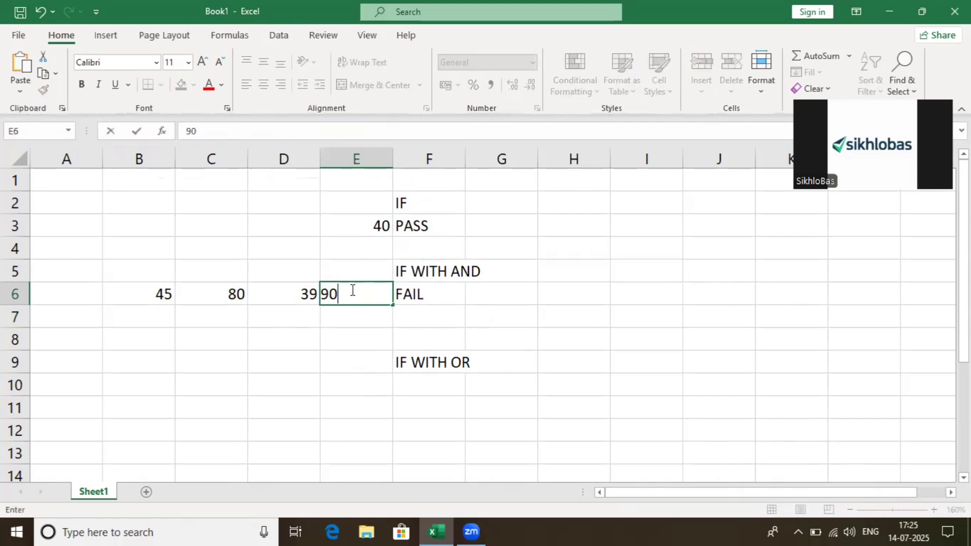
{"action": "key", "text": "Return"}
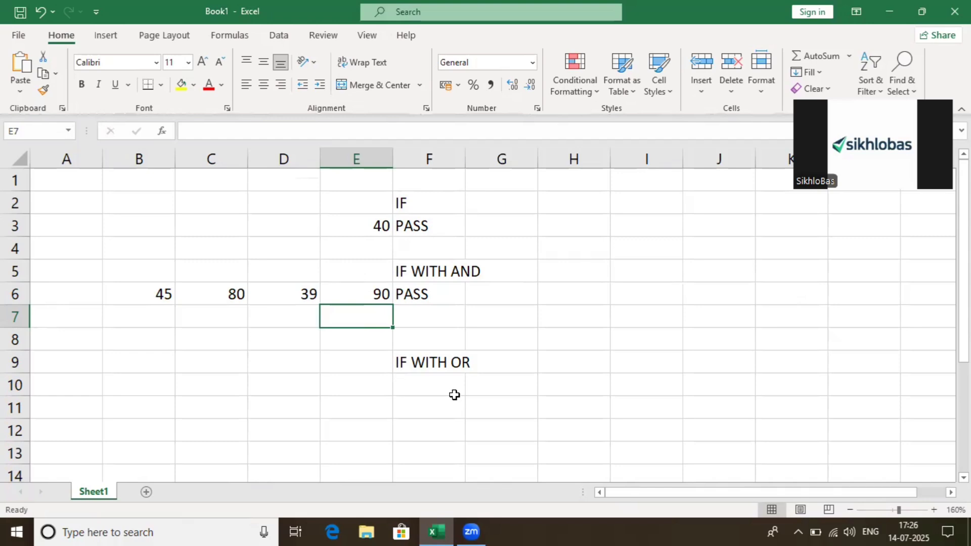
- Enter the marks 82, 67, 91 and 52 in B10 through E10 for the IF with OR example
{"action": "left_click", "coordinate": [457, 364]}
{"action": "left_click", "coordinate": [432, 404]}
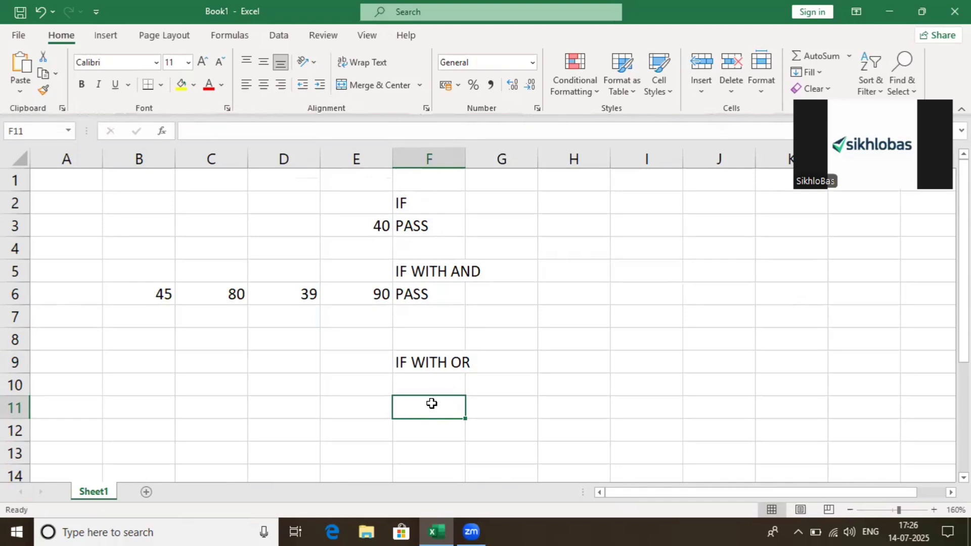
{"action": "left_click", "coordinate": [430, 363]}
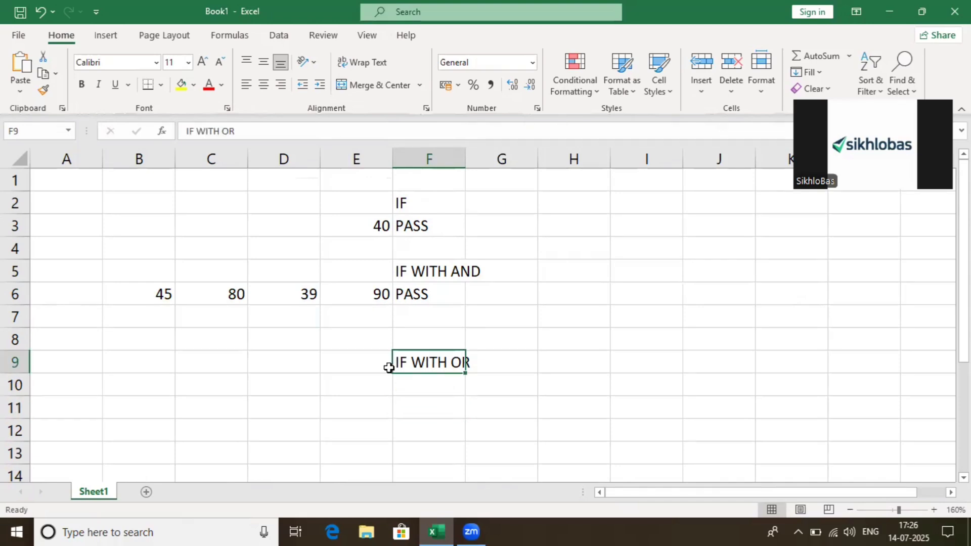
{"action": "left_click", "coordinate": [429, 392]}
{"action": "left_click", "coordinate": [130, 390]}
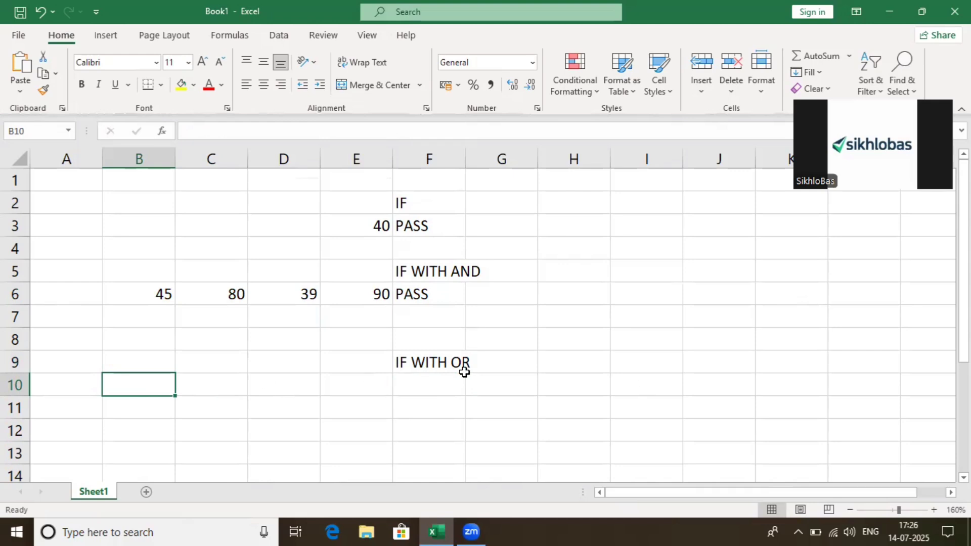
{"action": "type", "text": "82"}
{"action": "key", "text": "Tab"}
{"action": "type", "text": "67"}
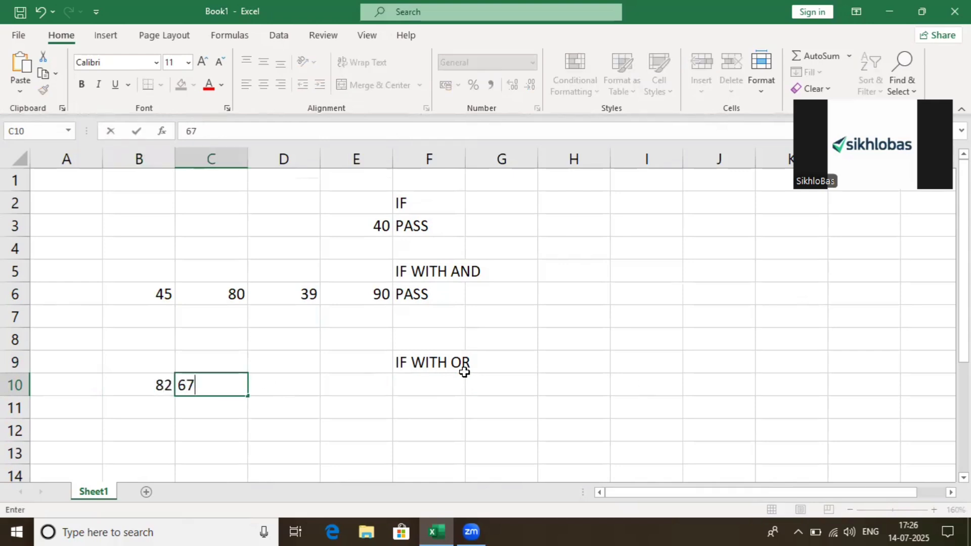
{"action": "key", "text": "Tab"}
{"action": "type", "text": "91"}
{"action": "key", "text": "Tab"}
{"action": "type", "text": "52"}
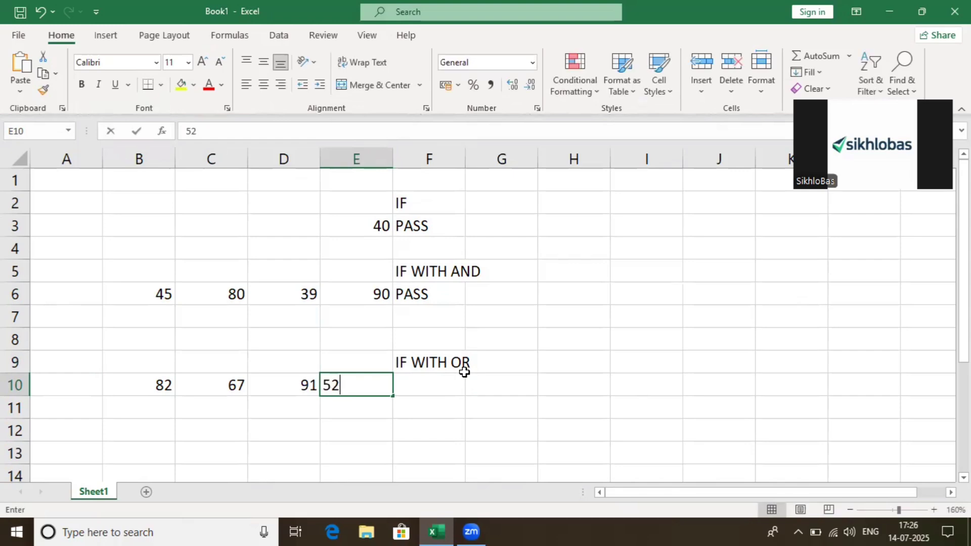
{"action": "key", "text": "Tab"}
{"action": "type", "text": "IF"}
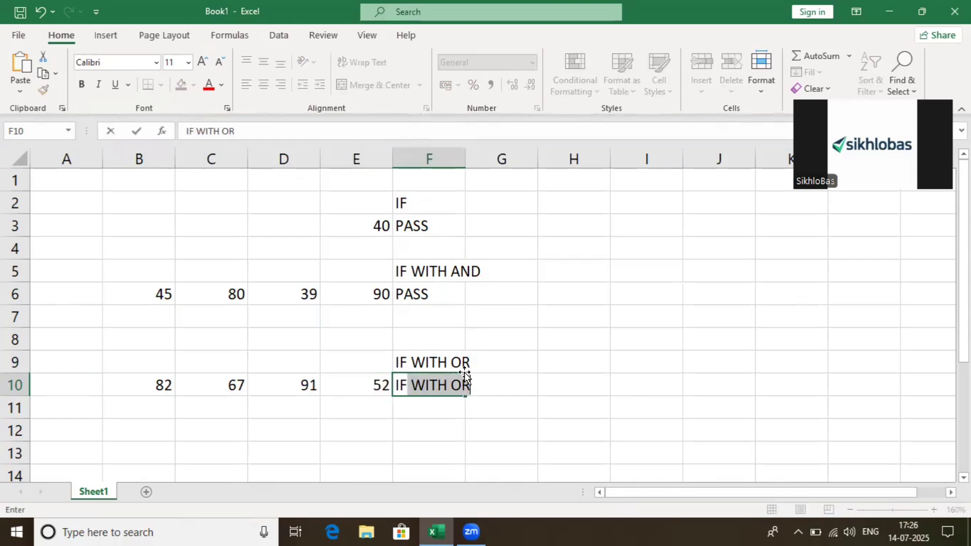
{"action": "key", "text": "BackSpace"}
{"action": "key", "text": "BackSpace"}
{"action": "key", "text": "BackSpace"}
{"action": "key", "text": "BackSpace"}
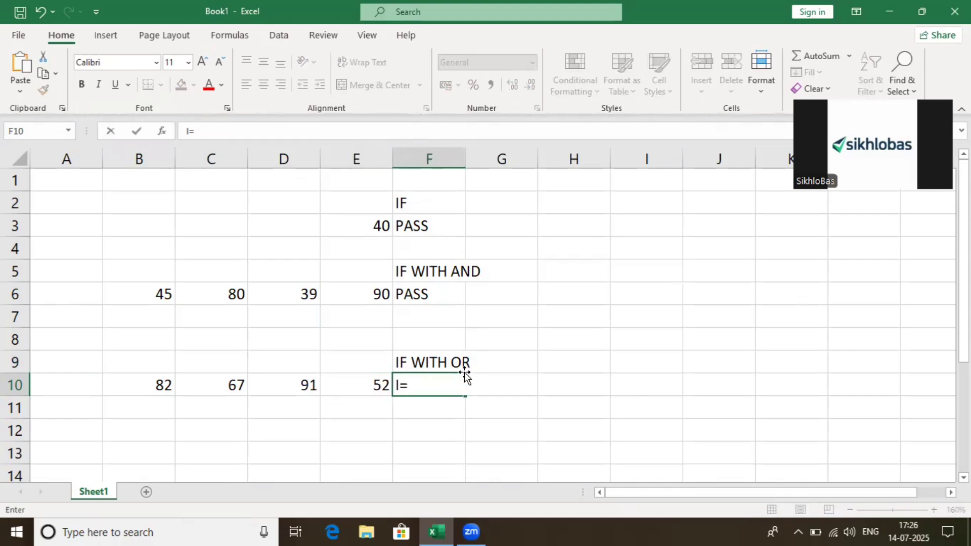
{"action": "type", "text": "I"}
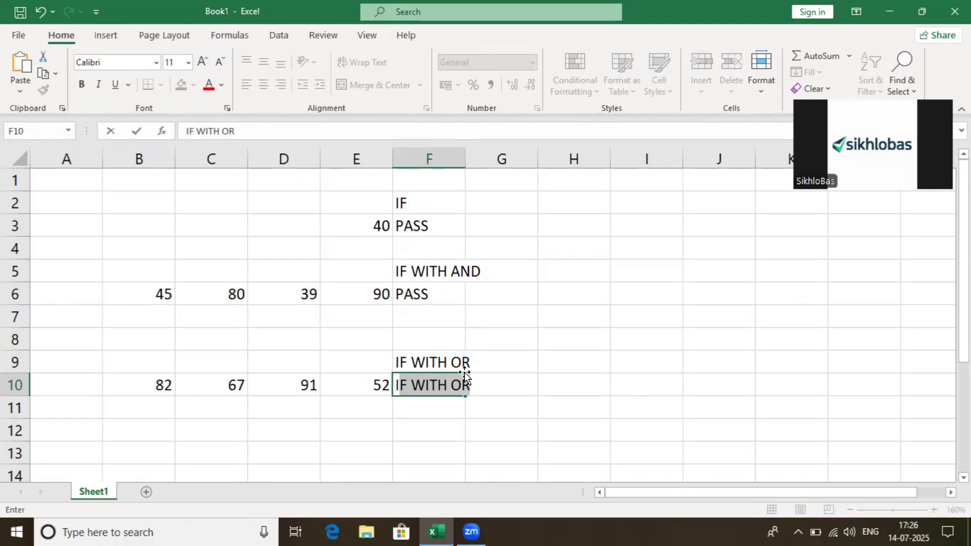
{"action": "key", "text": "BackSpace"}
{"action": "key", "text": "BackSpace"}
- Start an IF formula in F10 with an OR function as its logical test
{"action": "type", "text": "="}
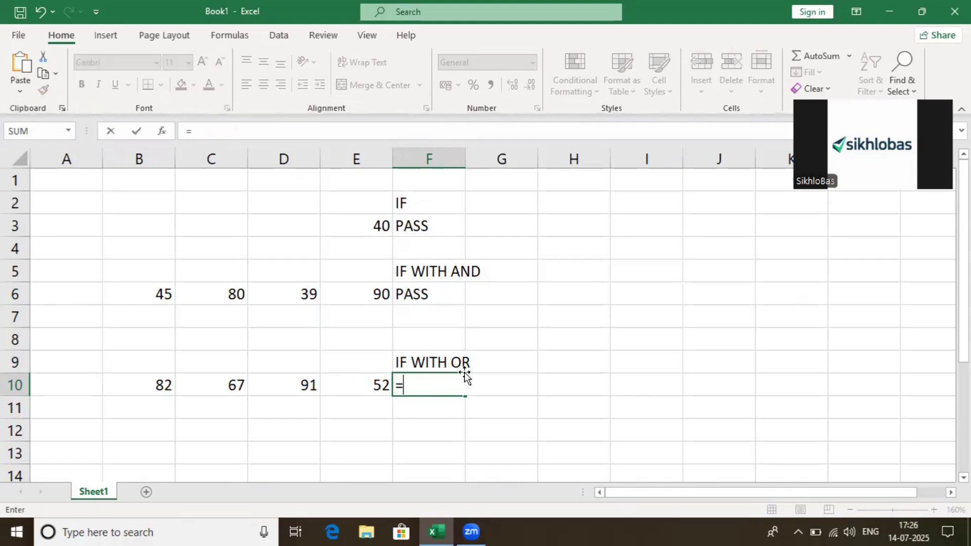
{"action": "type", "text": "IF("}
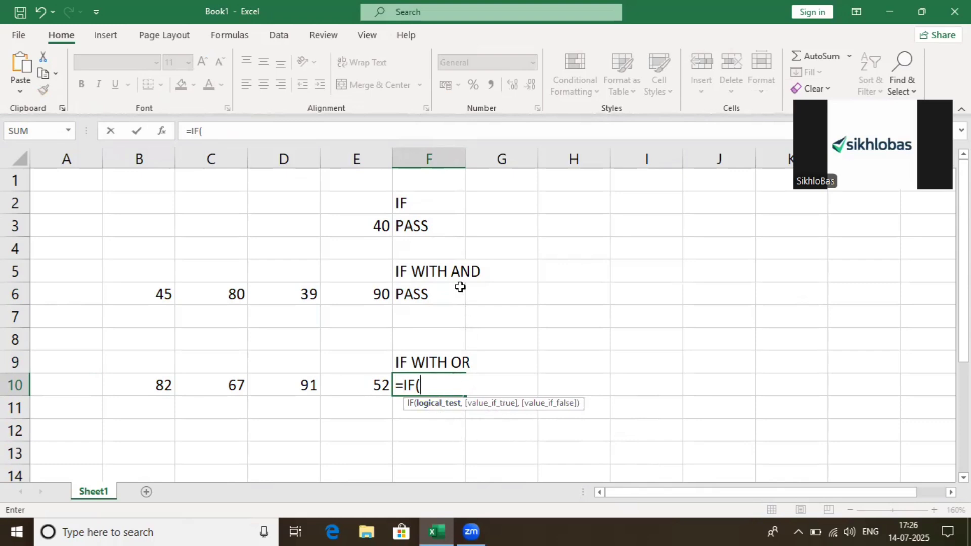
{"action": "left_click", "coordinate": [526, 369]}
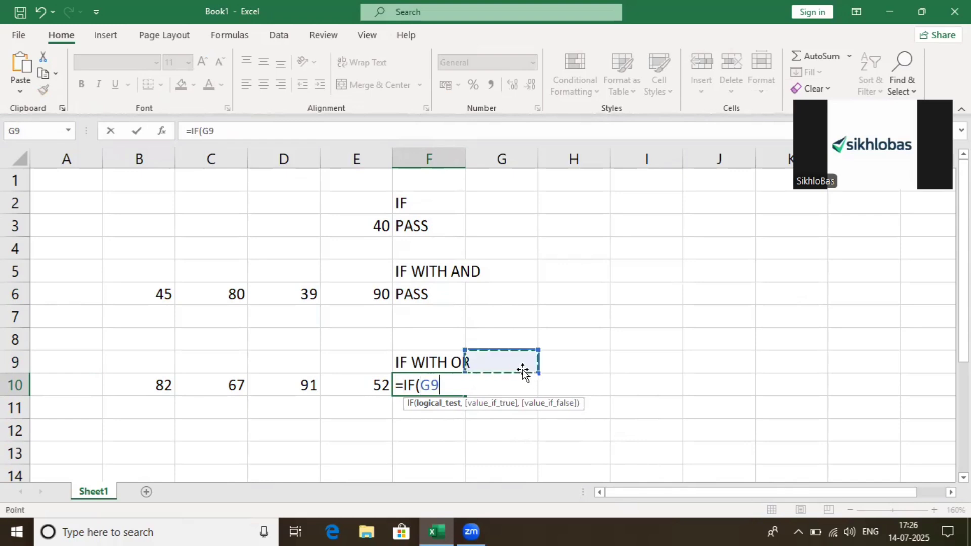
{"action": "key", "text": "BackSpace"}
{"action": "key", "text": "BackSpace"}
{"action": "type", "text": "O"}
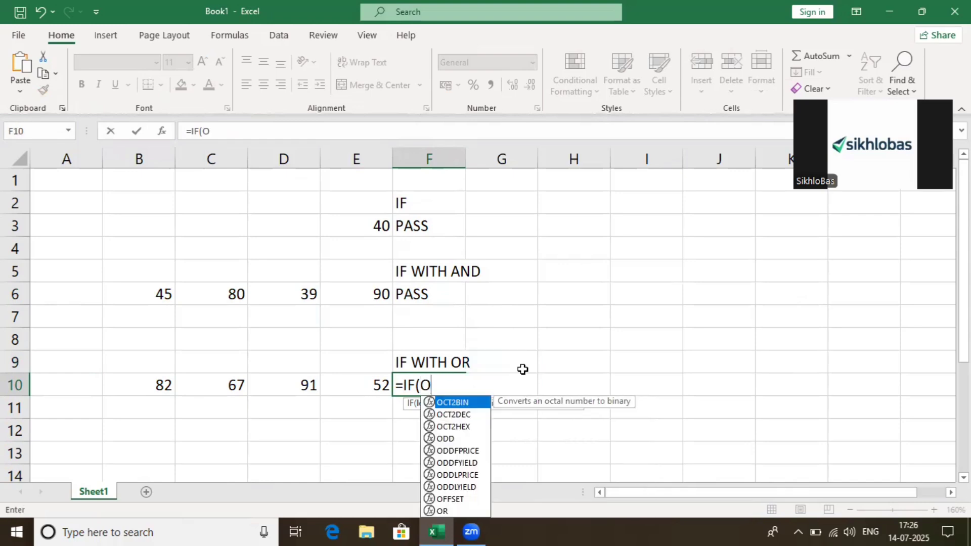
{"action": "type", "text": "R(,"}
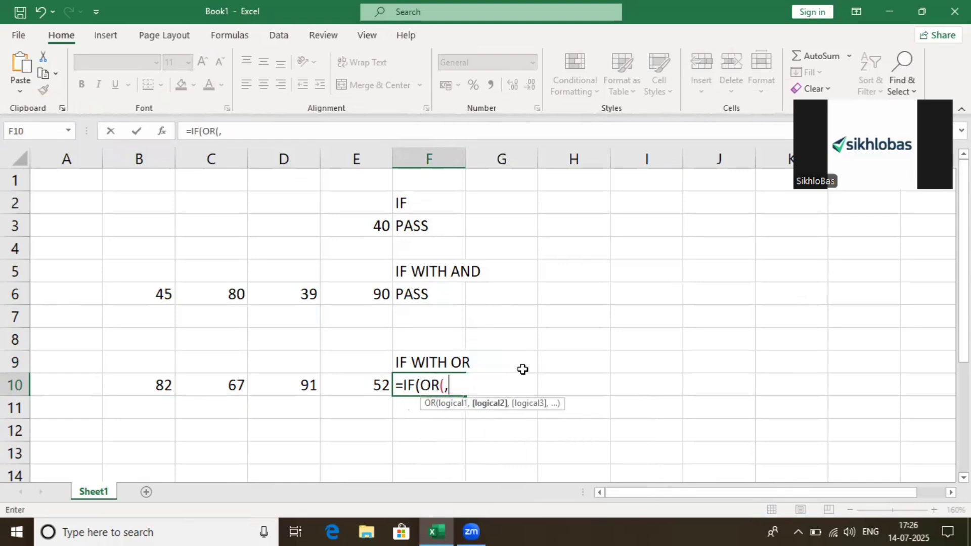
- Add a run of extra commas inside the F10 OR function to show its further logical arguments, and remove them all
{"action": "type", "text": ",,,,,,,,,,,,,,,"}
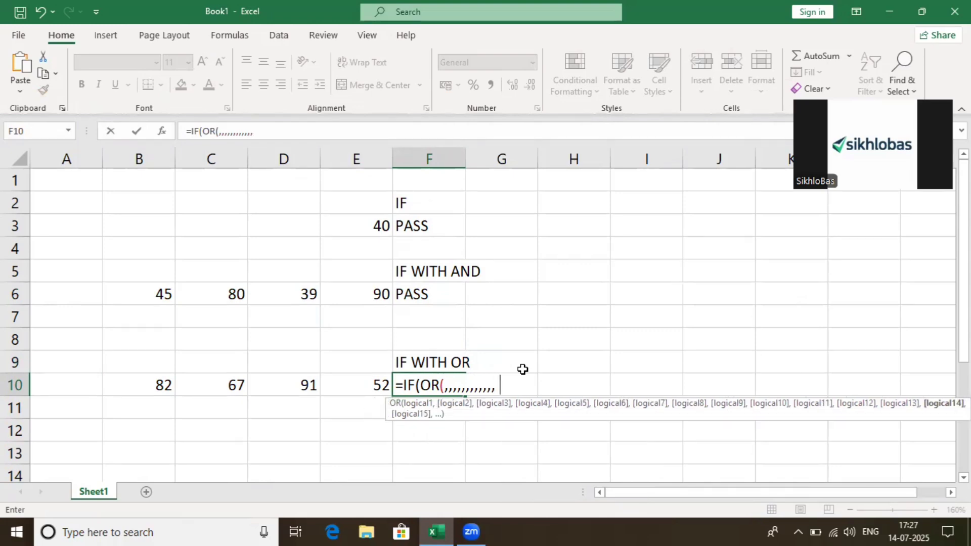
{"action": "key", "text": "BackSpace"}
{"action": "key", "text": "BackSpace"}
{"action": "key", "text": "BackSpace"}
{"action": "key", "text": "BackSpace"}
{"action": "key", "text": "BackSpace"}
{"action": "key", "text": "BackSpace"}
{"action": "key", "text": "BackSpace"}
{"action": "key", "text": "BackSpace"}
{"action": "key", "text": "BackSpace"}
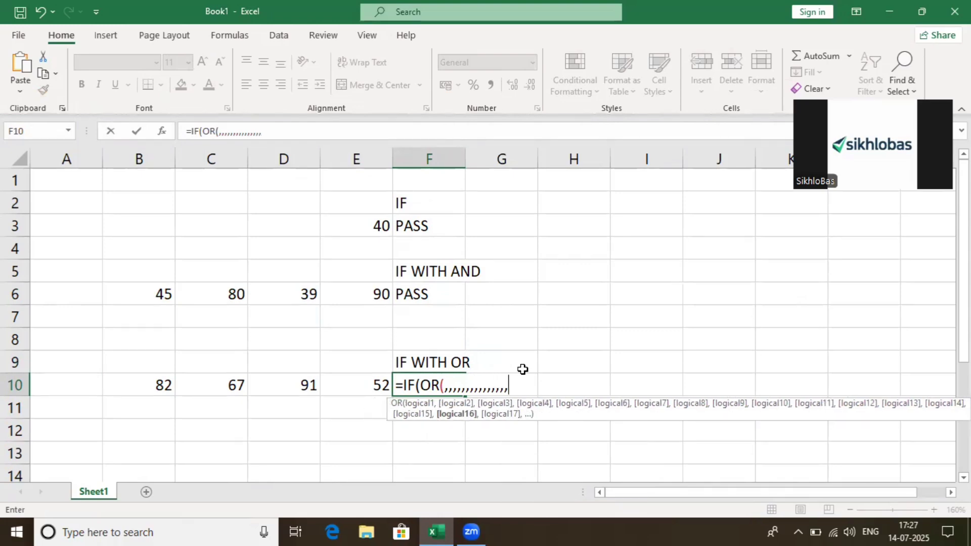
{"action": "key", "text": "BackSpace"}
{"action": "key", "text": "BackSpace"}
{"action": "key", "text": "BackSpace"}
{"action": "key", "text": "BackSpace"}
{"action": "key", "text": "BackSpace"}
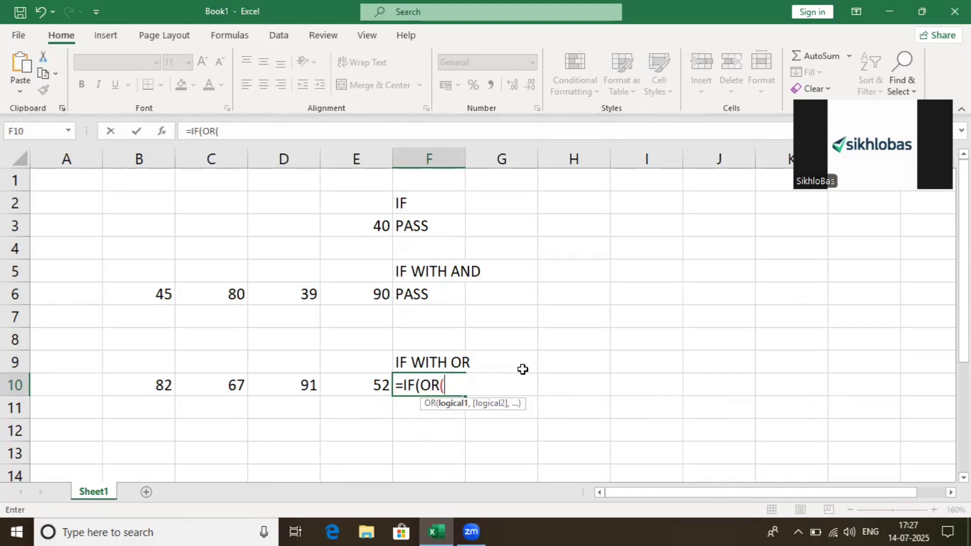
- Add the condition B10<35 to the OR function in F10 and append three comma-separated copies of it
{"action": "left_click", "coordinate": [167, 386]}
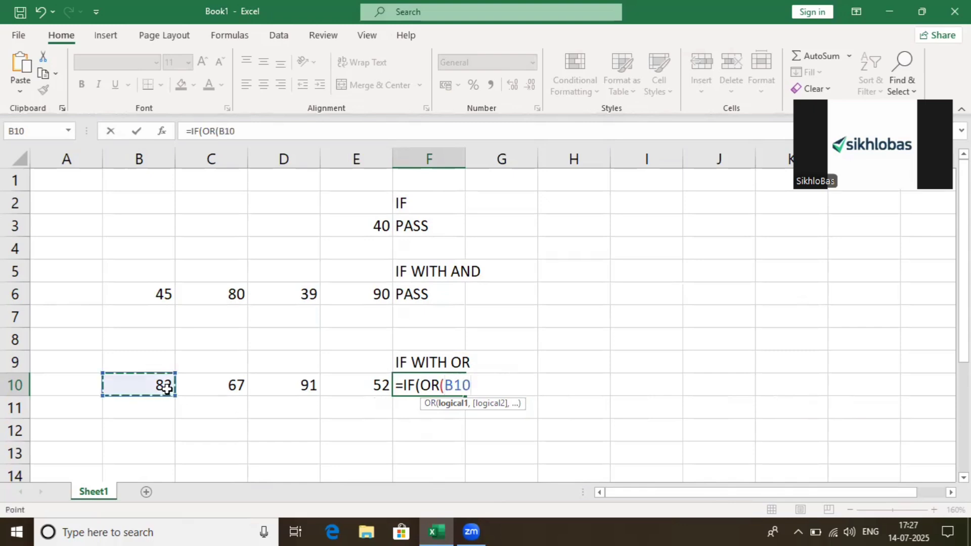
{"action": "type", "text": "<35"}
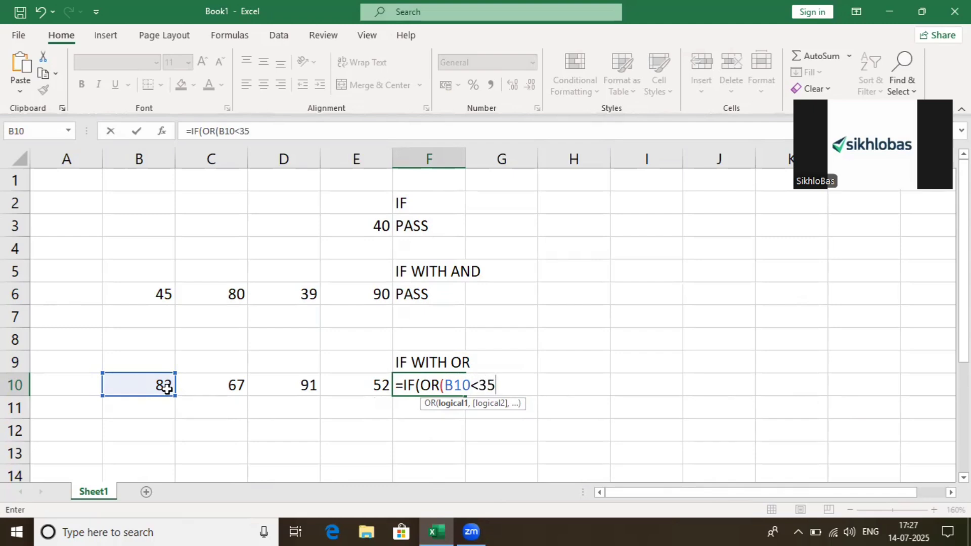
{"action": "type", "text": ","}
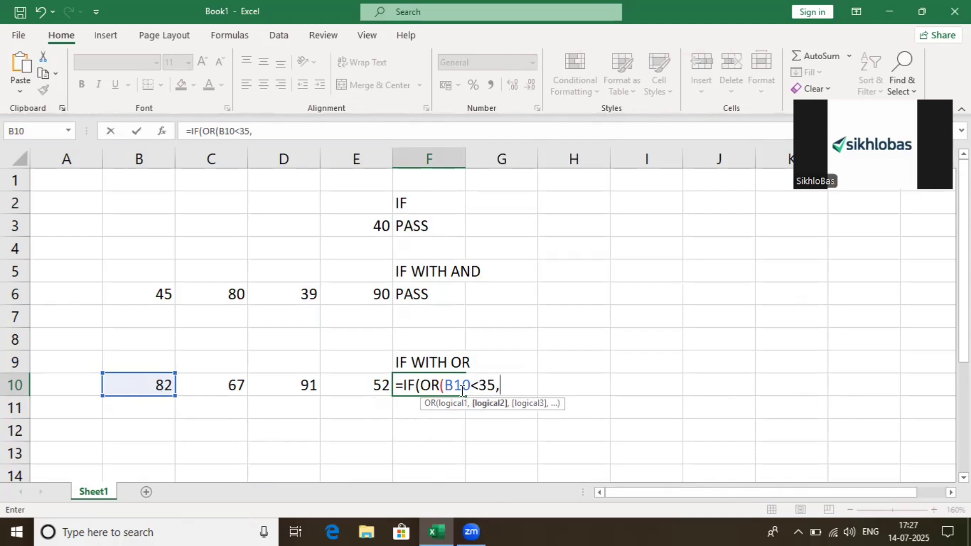
{"action": "left_click_drag", "start_coordinate": [454, 385], "coordinate": [512, 386]}
{"action": "left_click_drag", "start_coordinate": [453, 390], "coordinate": [444, 389]}
{"action": "key", "text": "ctrl+c"}
{"action": "key", "text": "End"}
{"action": "key", "text": "ctrl+v"}
{"action": "key", "text": "ctrl+v"}
{"action": "key", "text": "ctrl+v"}
- Change the cell references in the second, third and fourth OR conditions to C10, D10 and E10
{"action": "double_click", "coordinate": [516, 384]}
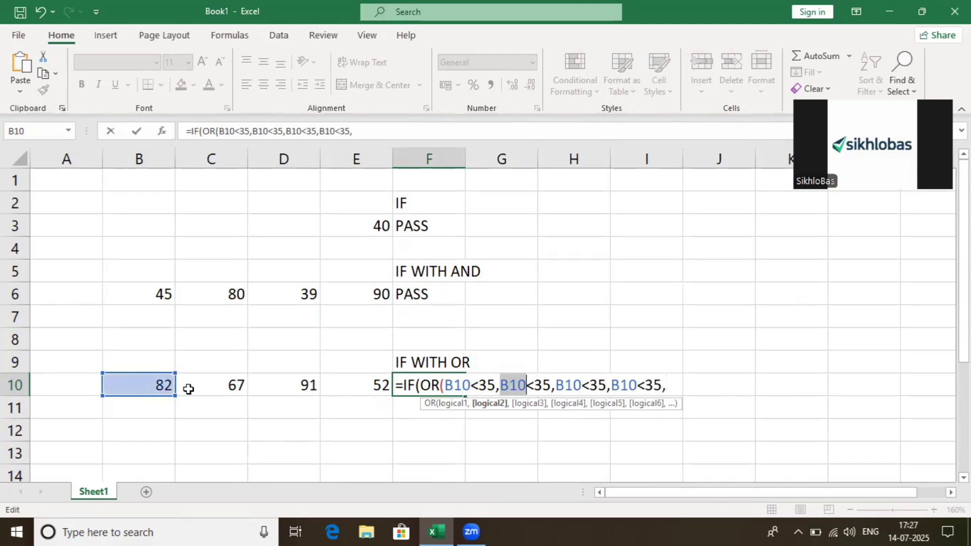
{"action": "left_click", "coordinate": [196, 384]}
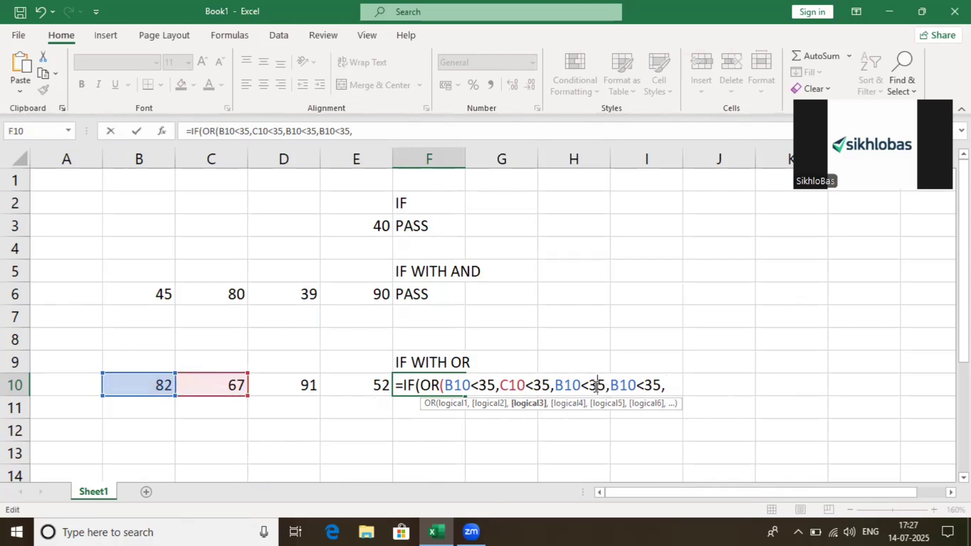
{"action": "double_click", "coordinate": [597, 387]}
{"action": "double_click", "coordinate": [570, 387]}
{"action": "left_click", "coordinate": [284, 387]}
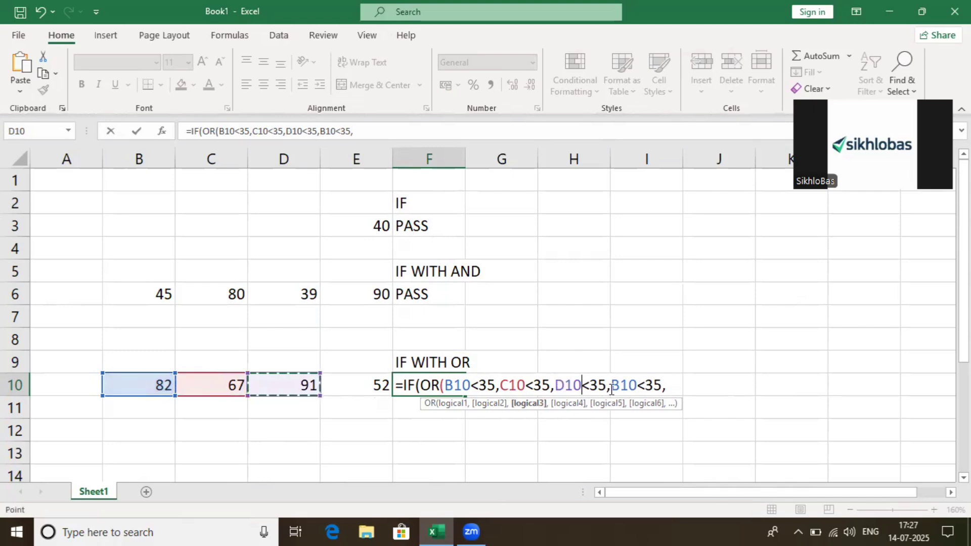
{"action": "double_click", "coordinate": [623, 386]}
{"action": "left_click", "coordinate": [378, 386]}
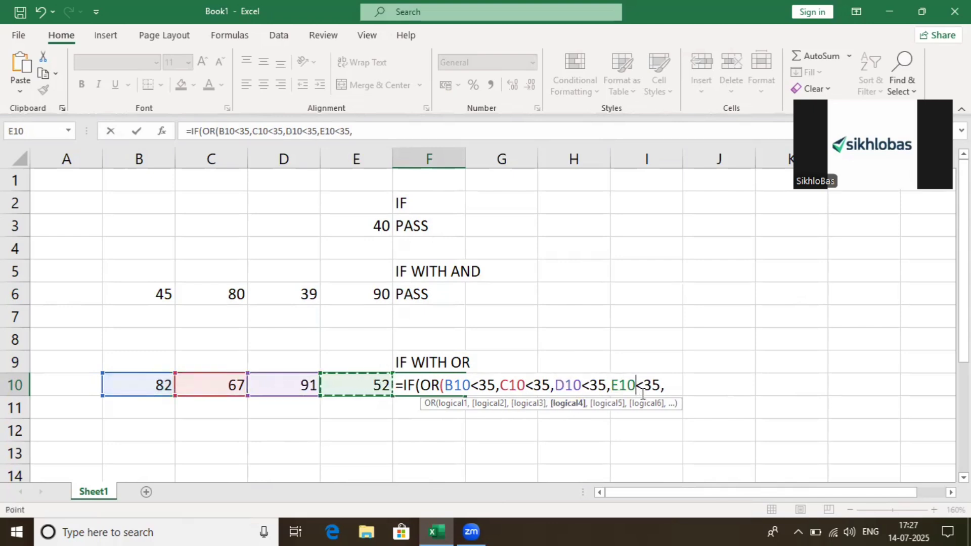
- Close the OR function in F10 and add "FAIL" as the value if true and "PASS" as the value if false
{"action": "left_click", "coordinate": [666, 387]}
{"action": "key", "text": "BackSpace"}
{"action": "type", "text": ")"}
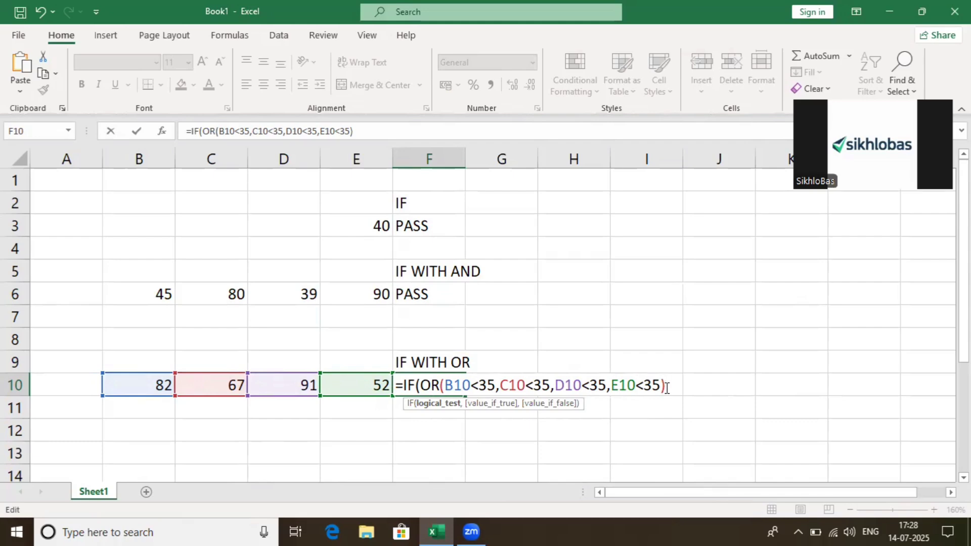
{"action": "type", "text": ","}
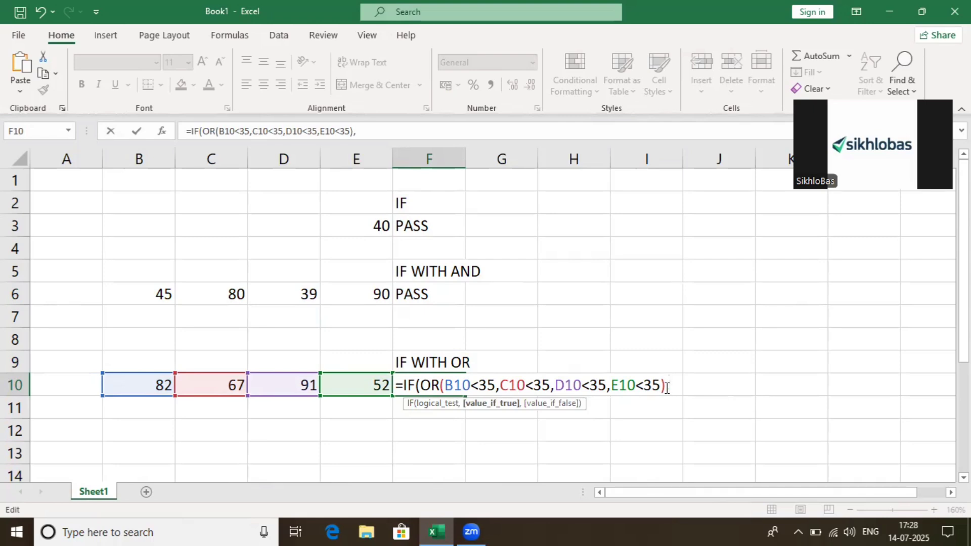
{"action": "type", "text": ",\"FAIL"}
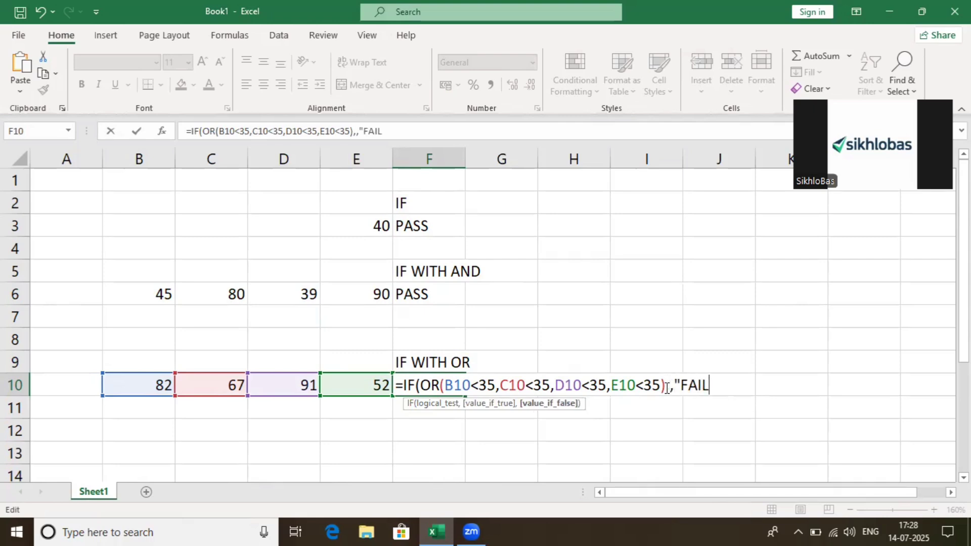
{"action": "type", "text": "\",\"PASS"}
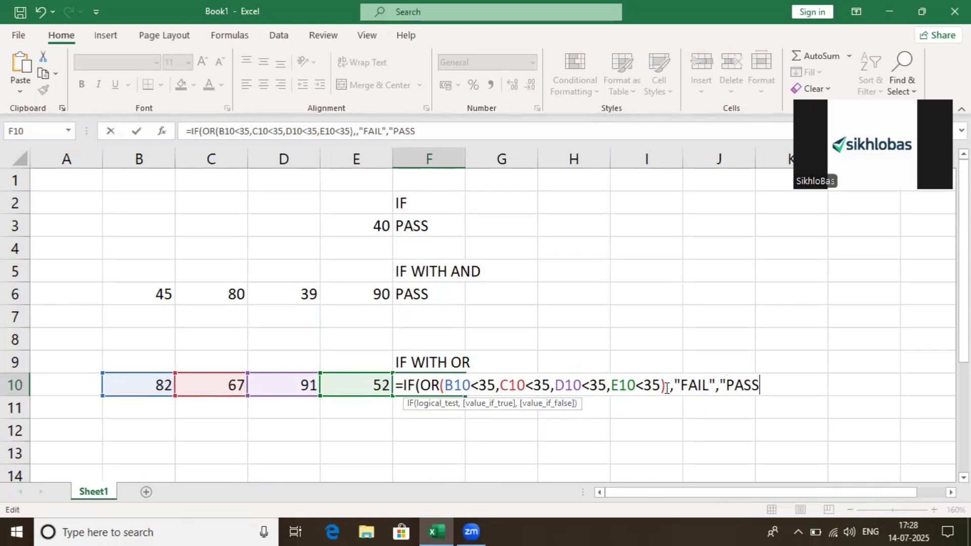
{"action": "type", "text": "\")"}
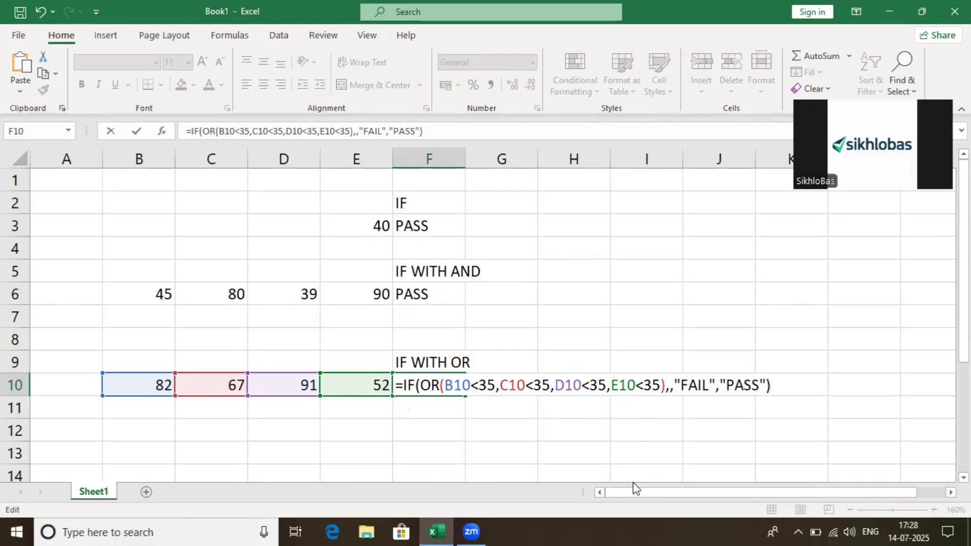
{"action": "left_click", "coordinate": [668, 387]}
{"action": "key", "text": "BackSpace"}
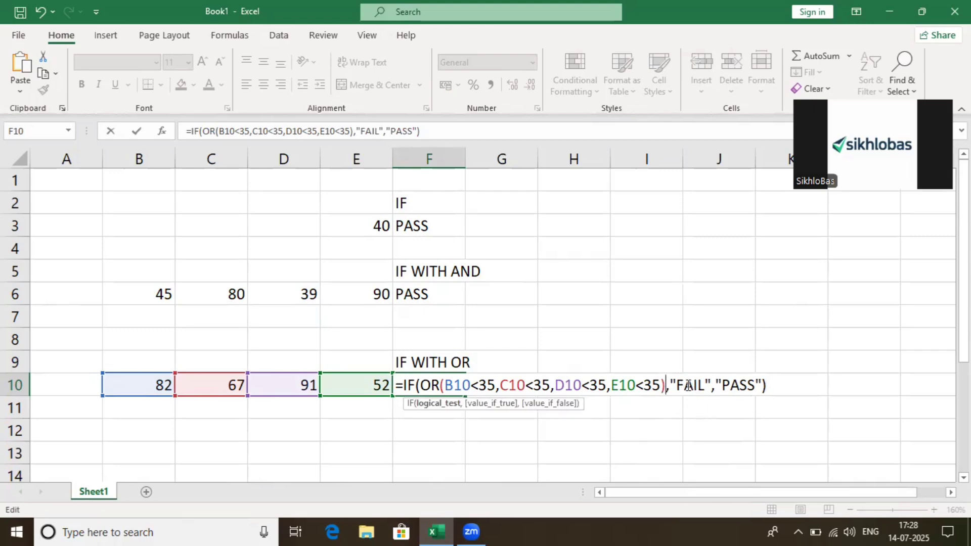
- Highlight the logical test, value-if-true and value-if-false arguments of the F10 formula in turn, and enter the formula
{"action": "left_click", "coordinate": [687, 386]}
{"action": "left_click", "coordinate": [624, 384]}
{"action": "left_click", "coordinate": [683, 385]}
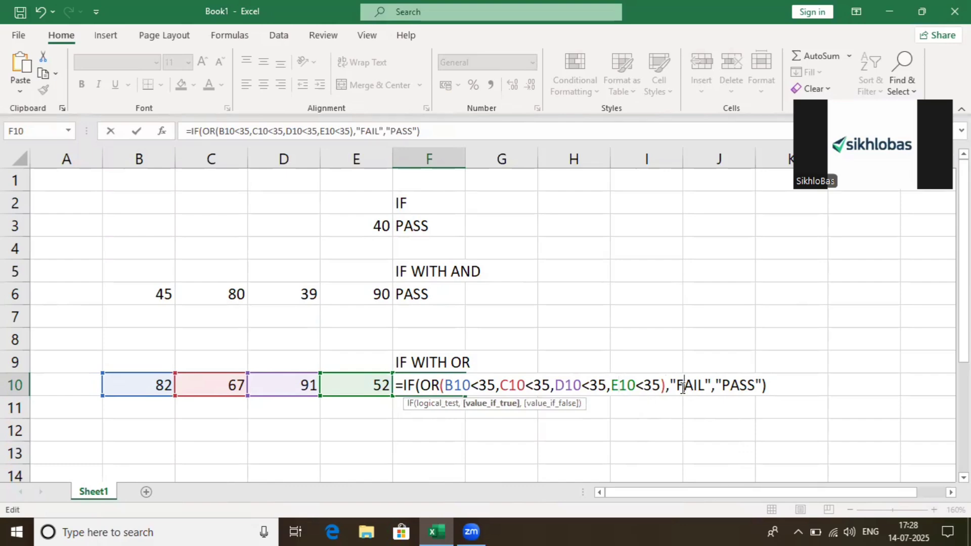
{"action": "left_click", "coordinate": [507, 405]}
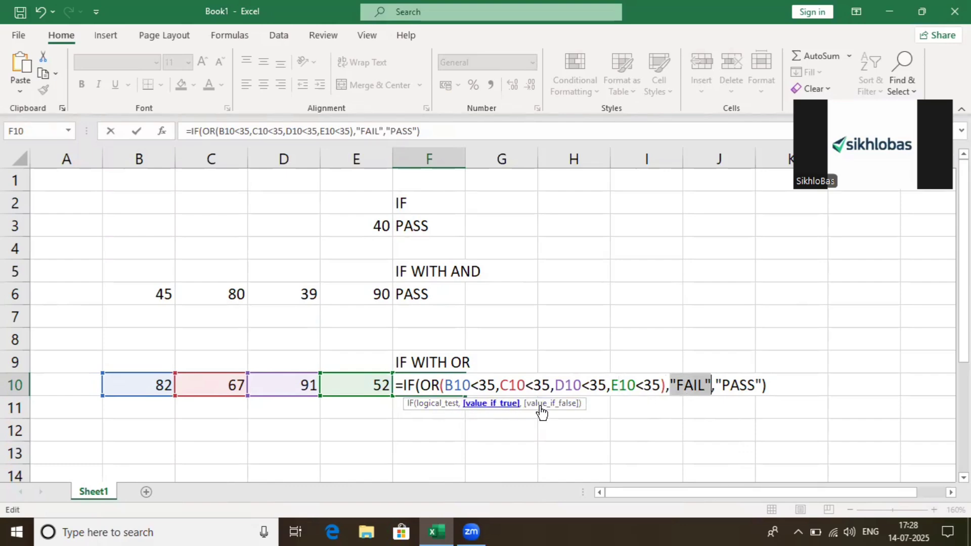
{"action": "left_click", "coordinate": [438, 404]}
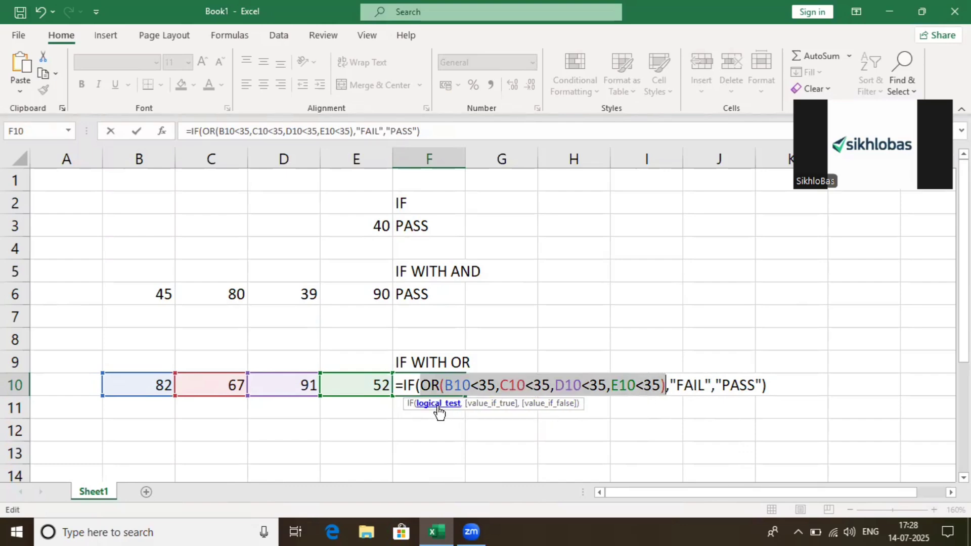
{"action": "left_click", "coordinate": [478, 404]}
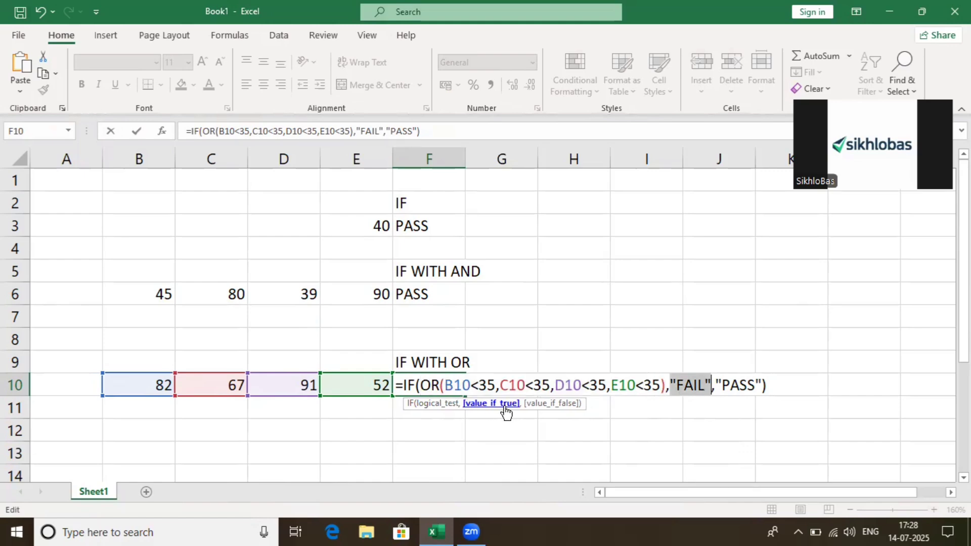
{"action": "left_click", "coordinate": [526, 405]}
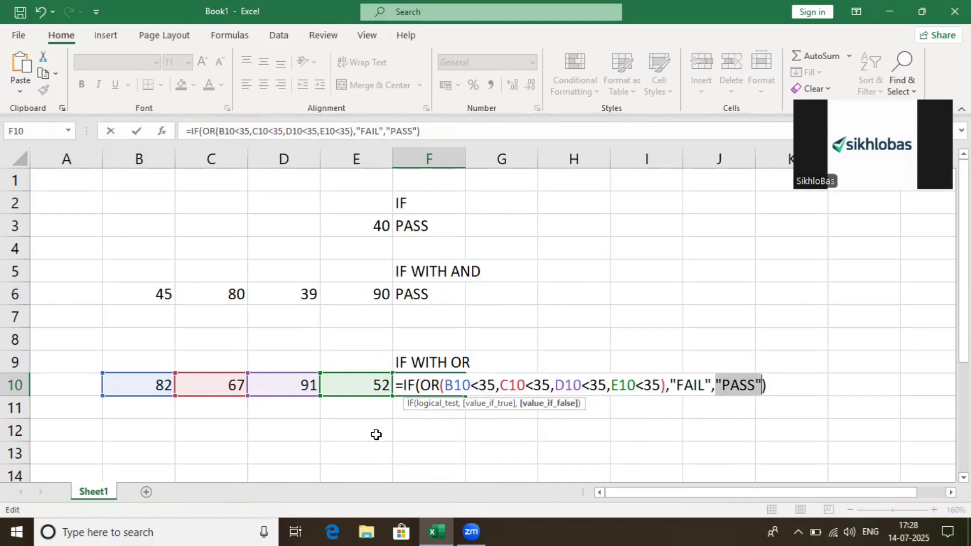
{"action": "key", "text": "Return"}
- Review the IF, IF WITH AND and IF WITH OR examples and their results in column F
{"action": "left_click_drag", "start_coordinate": [425, 213], "coordinate": [437, 391]}
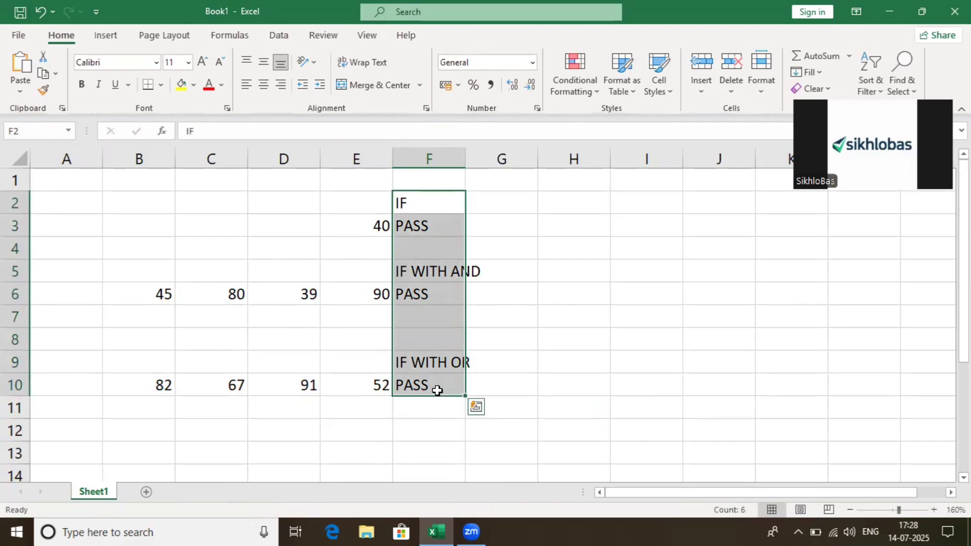
{"action": "left_click_drag", "start_coordinate": [377, 226], "coordinate": [422, 234]}
{"action": "left_click", "coordinate": [420, 266]}
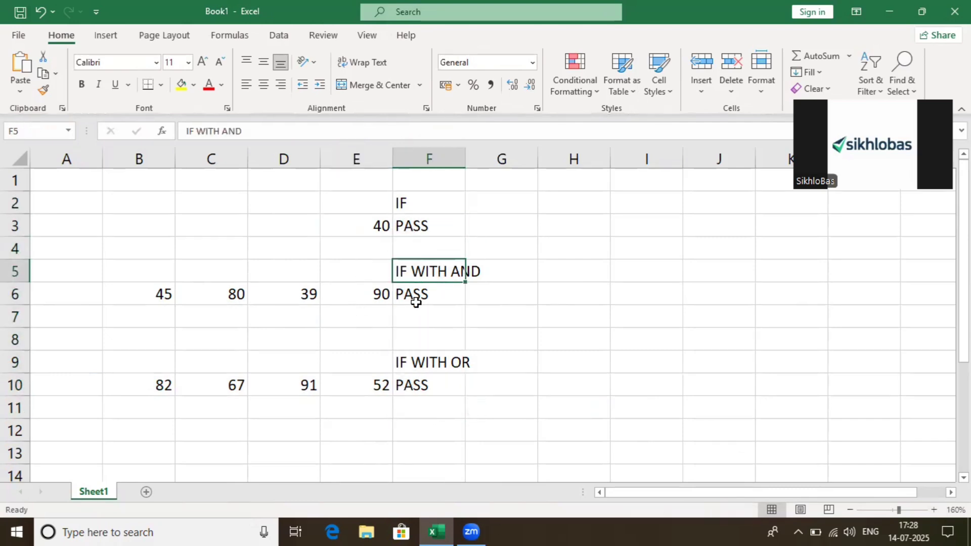
{"action": "left_click", "coordinate": [416, 303]}
{"action": "left_click", "coordinate": [414, 359]}
{"action": "left_click_drag", "start_coordinate": [412, 362], "coordinate": [426, 384]}
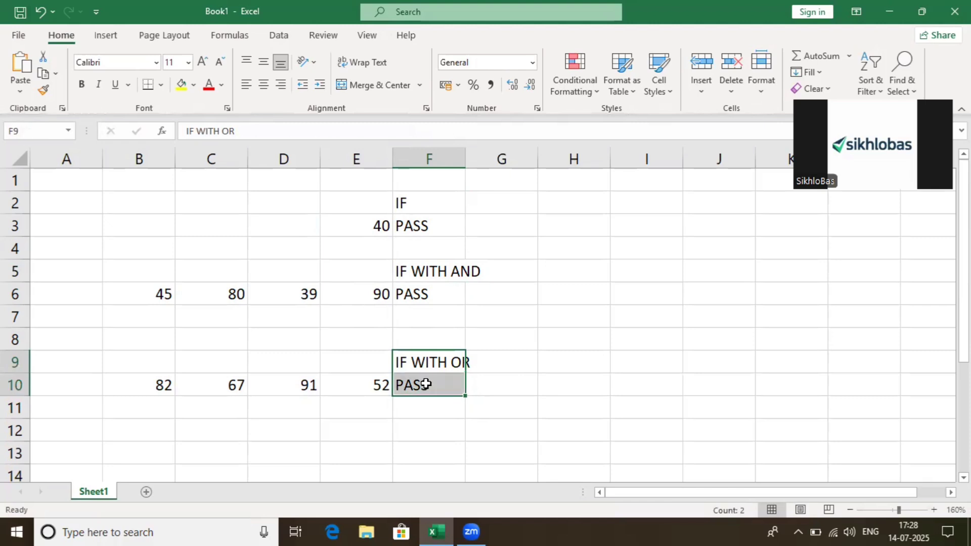
{"action": "left_click", "coordinate": [426, 384]}
- Enter the label IF in F13 below the IF WITH OR example
{"action": "scroll", "coordinate": [462, 380], "scroll_direction": "down", "scroll_amount": 3}
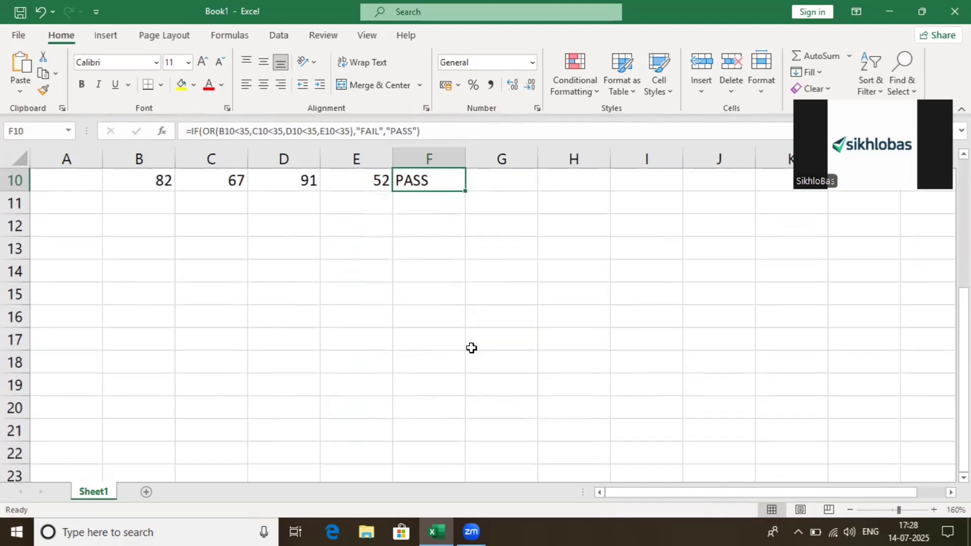
{"action": "left_click", "coordinate": [445, 241]}
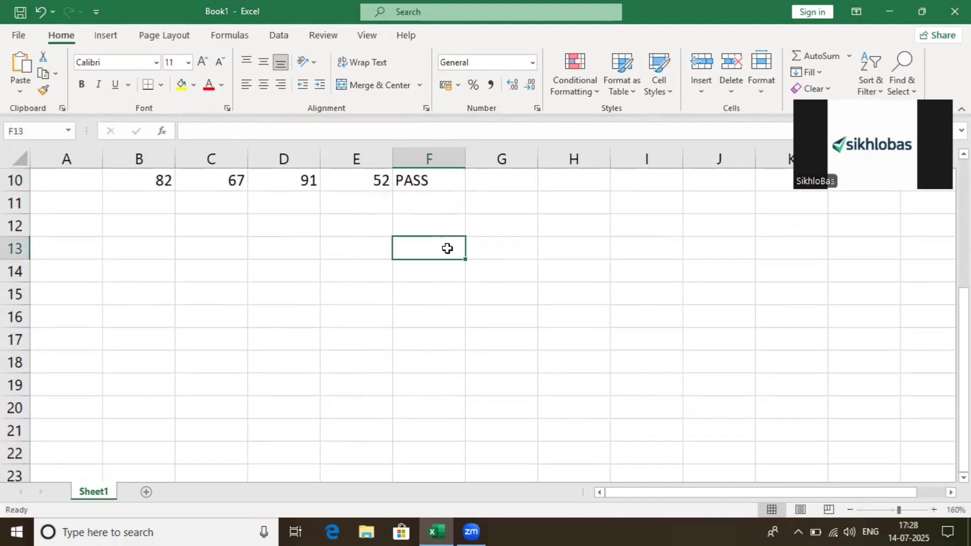
{"action": "type", "text": "IF"}
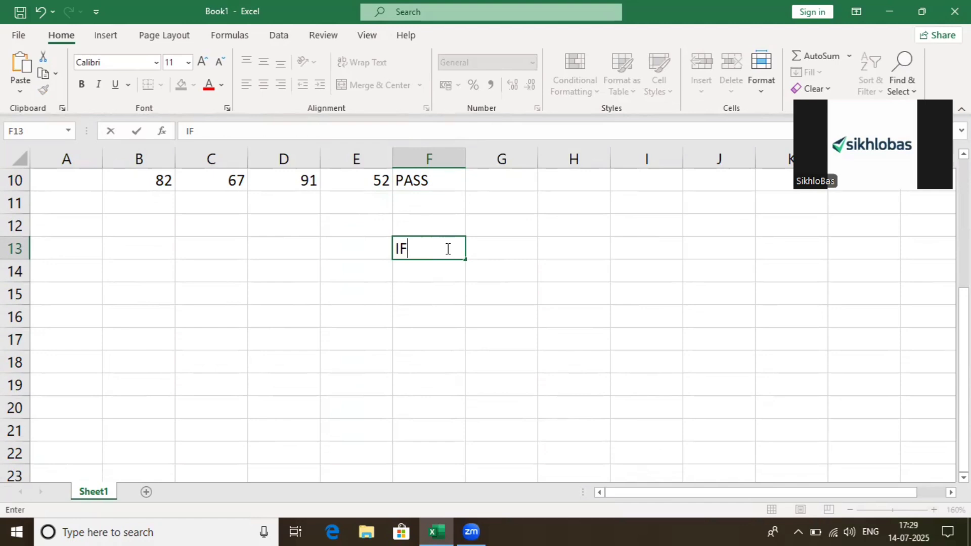
{"action": "key", "text": "Return"}
- Enter the single mark 82 in E15 for the new IF example
{"action": "key", "text": "Down"}
{"action": "key", "text": "Left"}
{"action": "key", "text": "Left"}
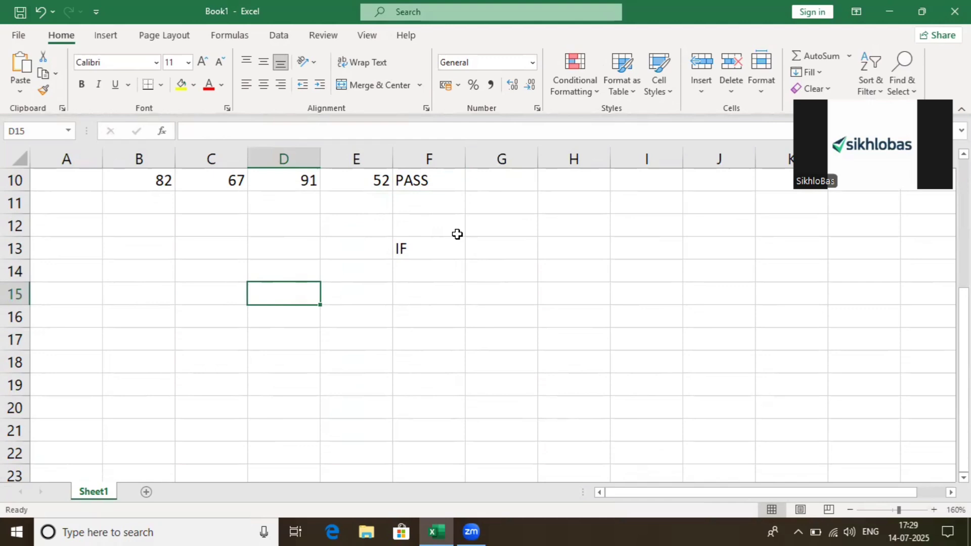
{"action": "scroll", "coordinate": [283, 255], "scroll_direction": "up", "scroll_amount": 1}
{"action": "left_click_drag", "start_coordinate": [157, 247], "coordinate": [336, 249]}
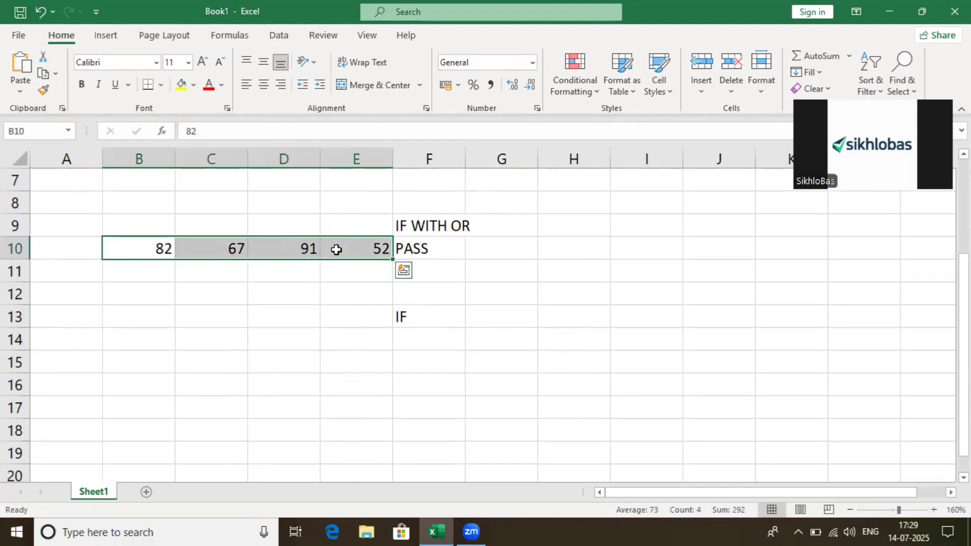
{"action": "left_click", "coordinate": [290, 338]}
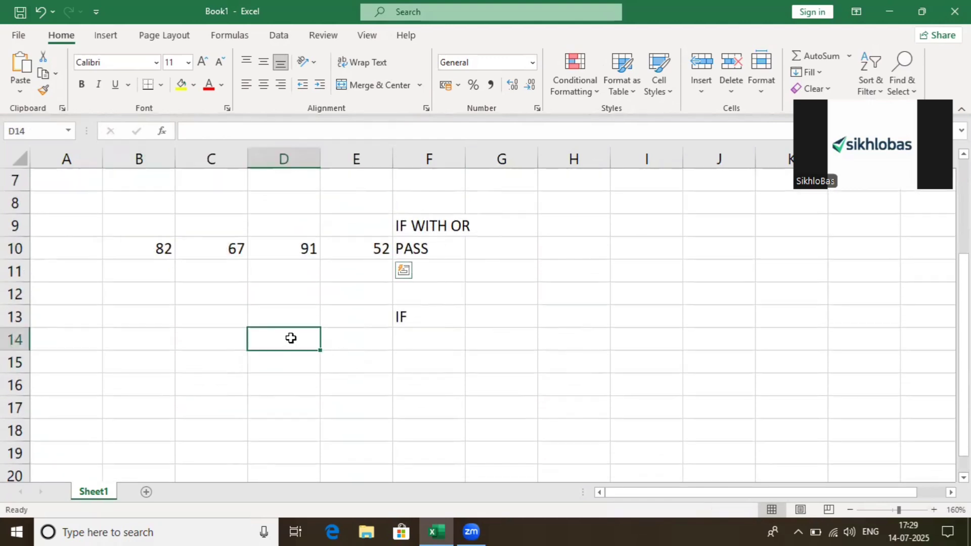
{"action": "left_click", "coordinate": [306, 378]}
{"action": "left_click", "coordinate": [335, 362]}
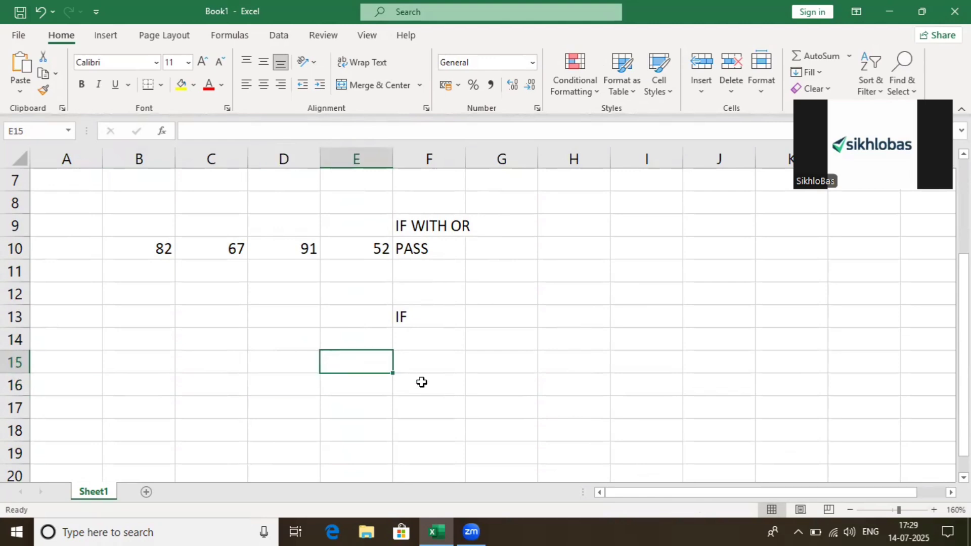
{"action": "type", "text": "82"}
{"action": "key", "text": "Tab"}
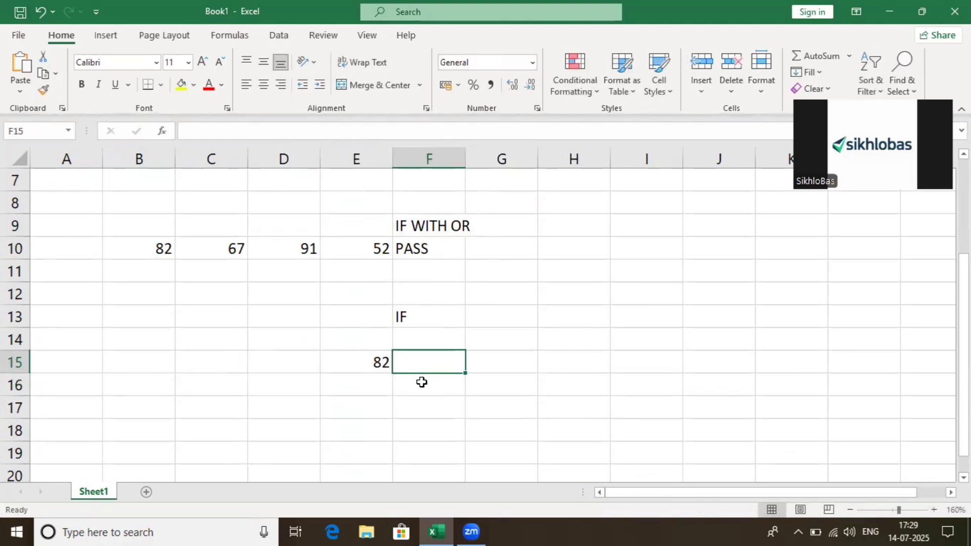
{"action": "left_click", "coordinate": [366, 370]}
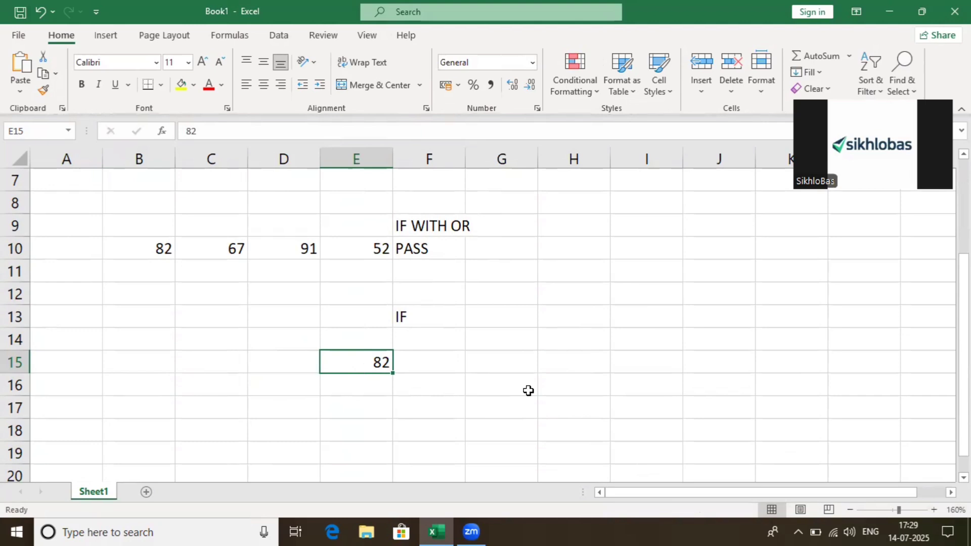
- Start a grading table with the criterion >80 in I12 and the capital-letter grade A in J12
{"action": "left_click", "coordinate": [655, 297]}
{"action": "type", "text": ">80"}
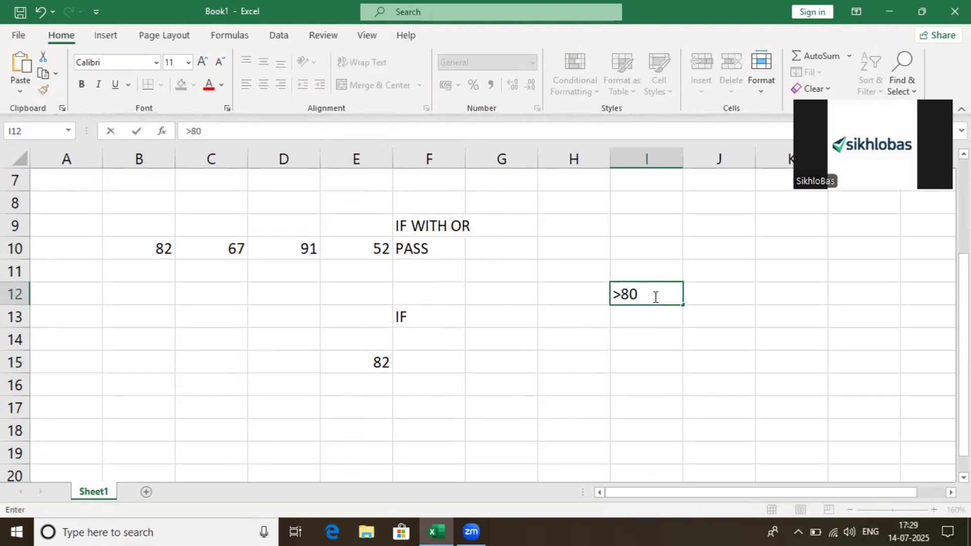
{"action": "key", "text": "Tab"}
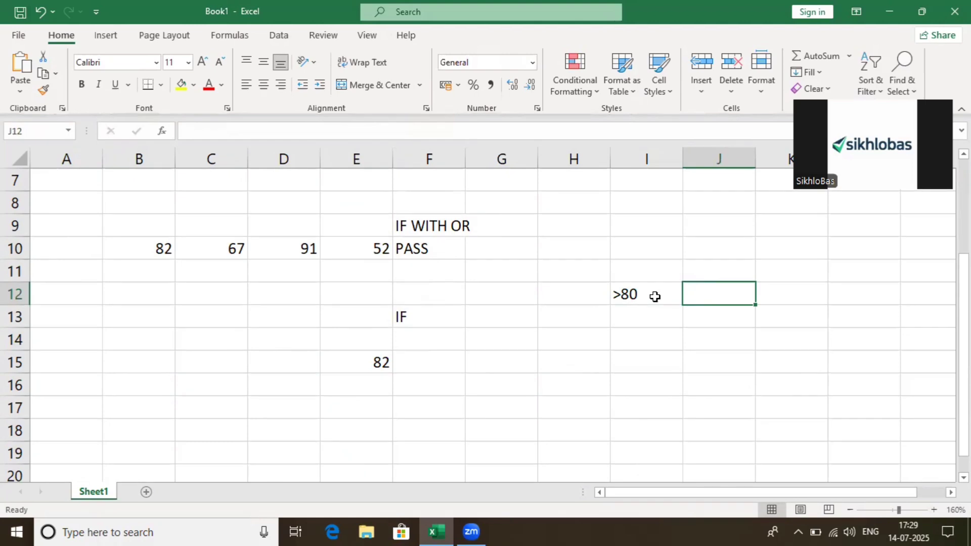
{"action": "type", "text": "a"}
{"action": "key", "text": "Return"}
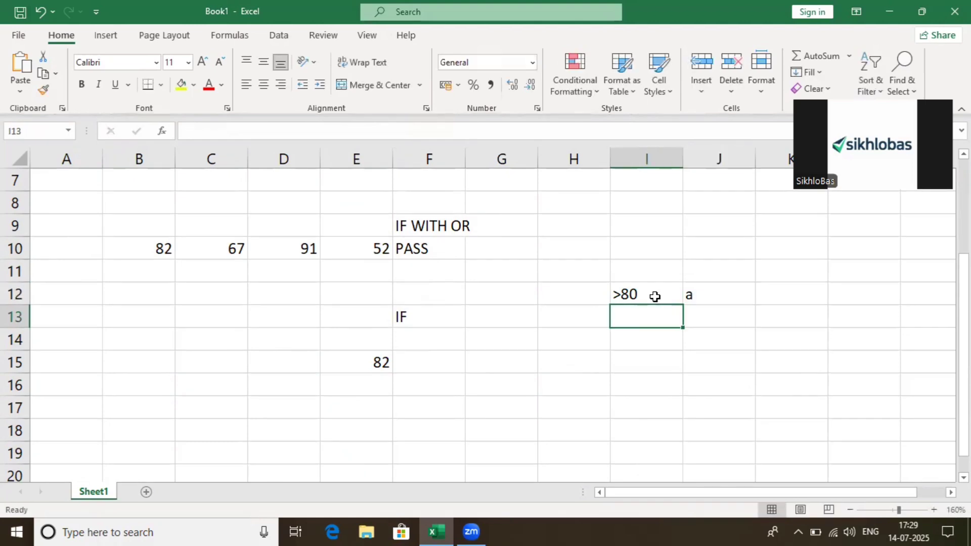
{"action": "key", "text": "Right"}
{"action": "key", "text": "Up"}
{"action": "type", "text": "A"}
{"action": "key", "text": "Return"}
- Add the criterion >60 with grade B in row 13 and >35 with grade c in row 14 of the grading table
{"action": "type", "text": ">60"}
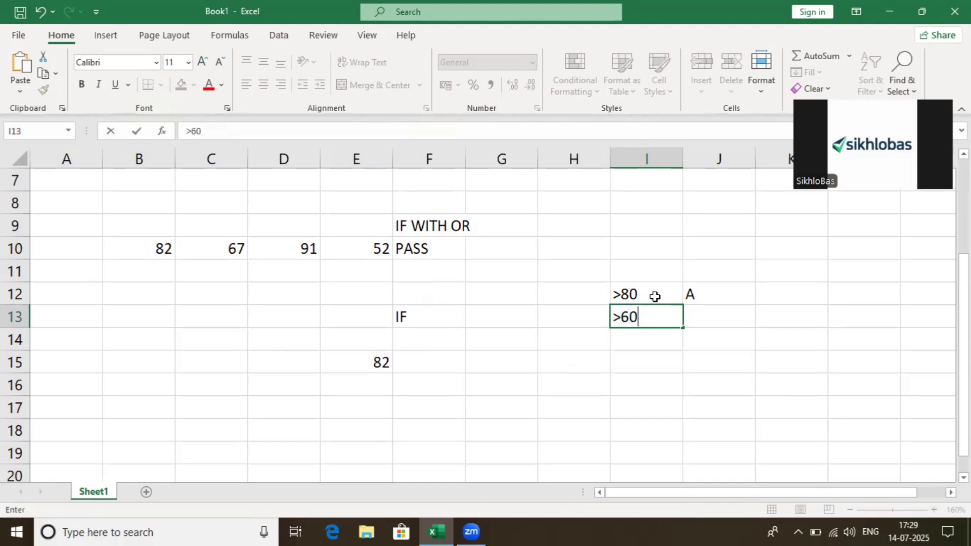
{"action": "key", "text": "Tab"}
{"action": "type", "text": "B"}
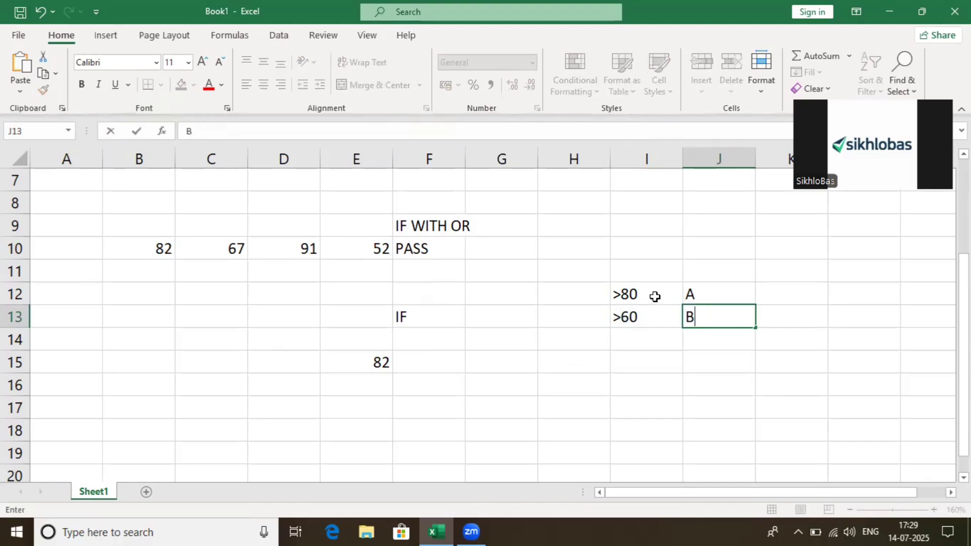
{"action": "key", "text": "Return"}
{"action": "key", "text": "Left"}
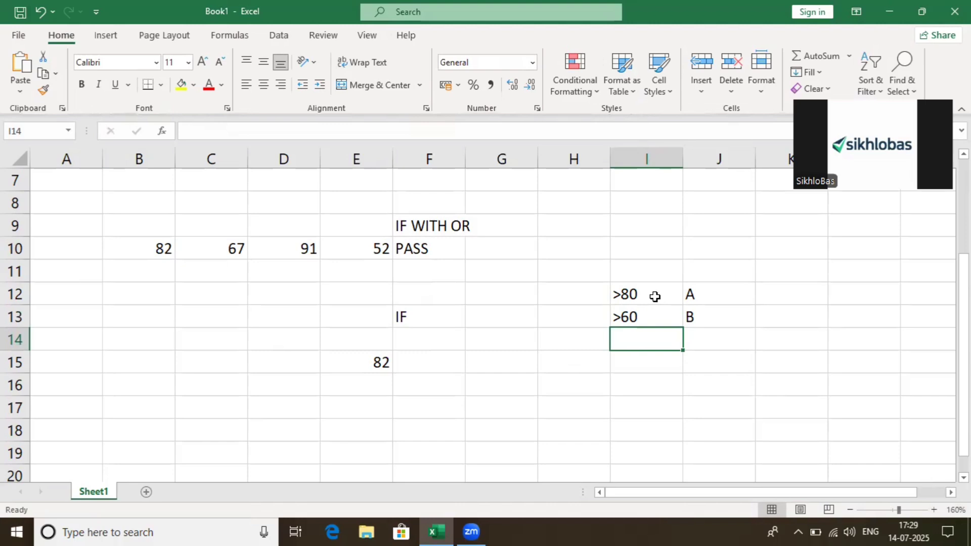
{"action": "type", "text": ">"}
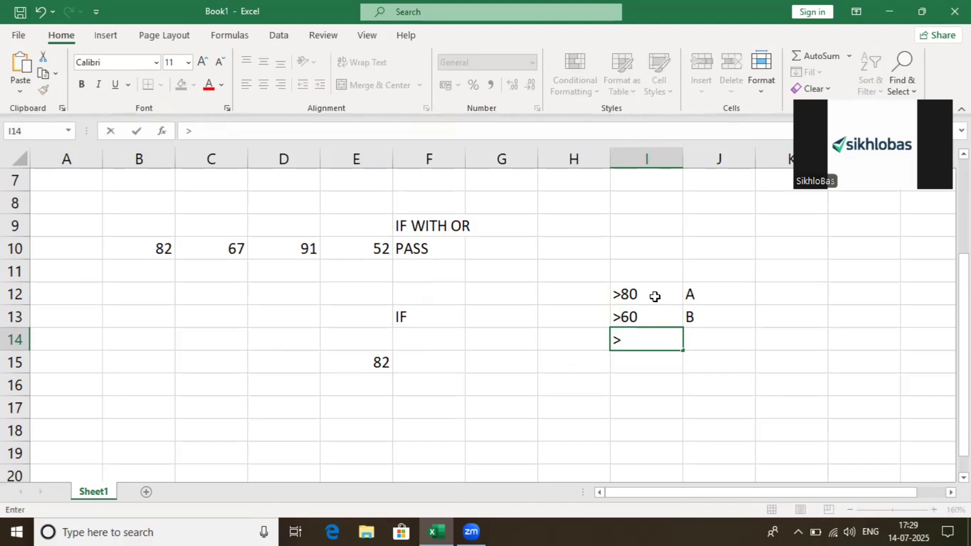
{"action": "type", "text": "35"}
{"action": "key", "text": "Right"}
{"action": "type", "text": "c"}
{"action": "key", "text": "Return"}
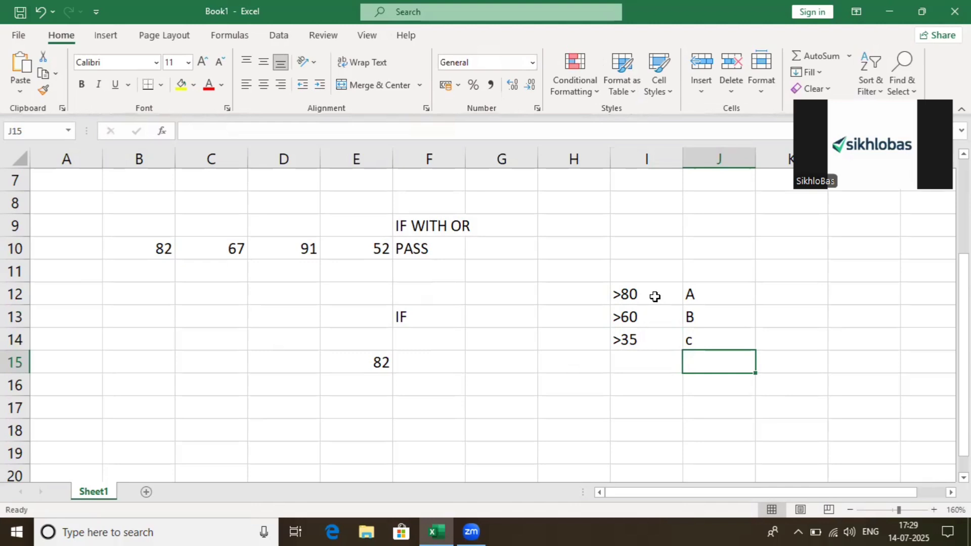
- Add the criterion <35 in I15 with FAIL in J15, and select the mark in E15
{"action": "key", "text": "Left"}
{"action": "type", "text": "<"}
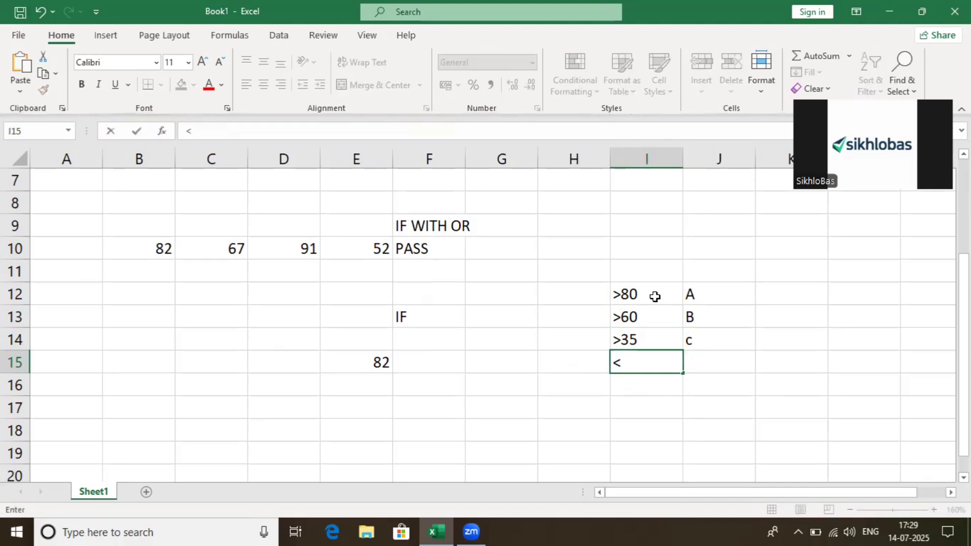
{"action": "type", "text": "35"}
{"action": "key", "text": "Right"}
{"action": "type", "text": "fa"}
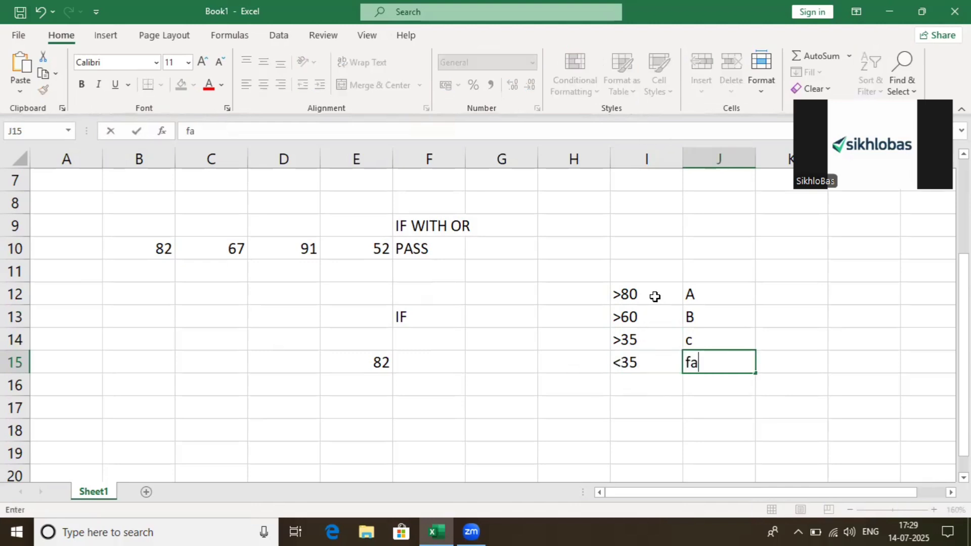
{"action": "type", "text": "uk"}
{"action": "key", "text": "BackSpace"}
{"action": "key", "text": "BackSpace"}
{"action": "key", "text": "BackSpace"}
{"action": "type", "text": "ail"}
{"action": "key", "text": "BackSpace"}
{"action": "key", "text": "BackSpace"}
{"action": "key", "text": "BackSpace"}
{"action": "key", "text": "BackSpace"}
{"action": "type", "text": "FAIL"}
{"action": "key", "text": "Return"}
{"action": "key", "text": "Left"}
{"action": "key", "text": "Left"}
{"action": "key", "text": "Left"}
{"action": "key", "text": "Up"}
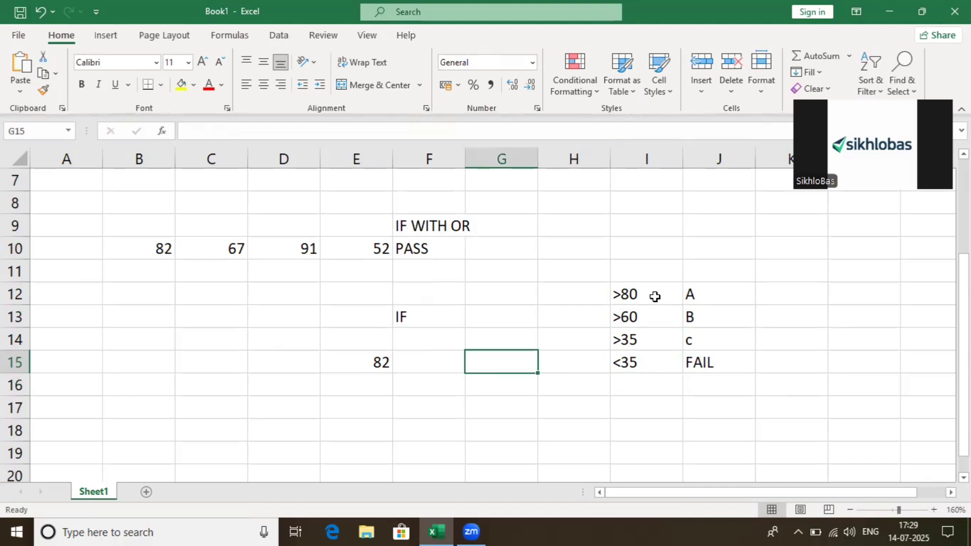
{"action": "key", "text": "Left"}
{"action": "key", "text": "Left"}
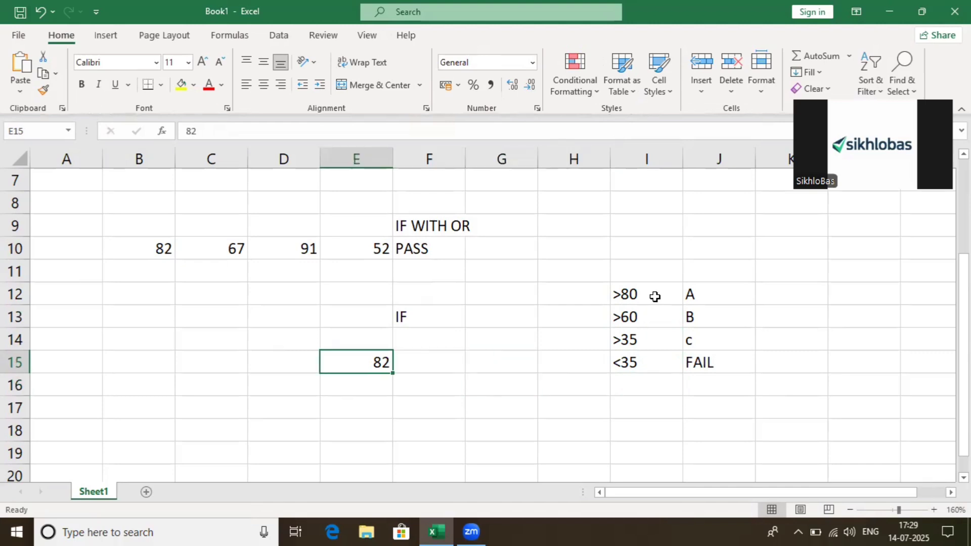
- Begin an IF formula in F15 that tests E15>=80 and returns "A" when true
{"action": "key", "text": "Right"}
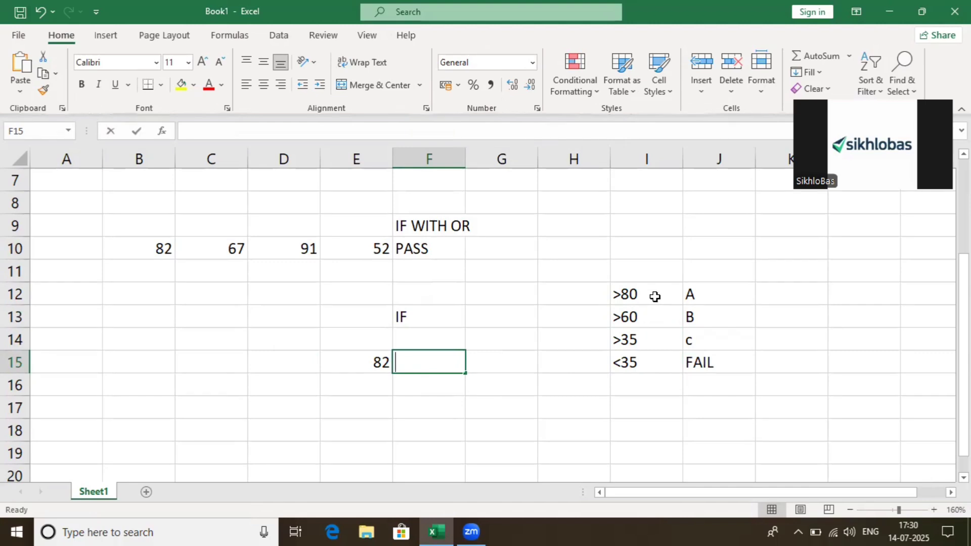
{"action": "type", "text": "=IF("}
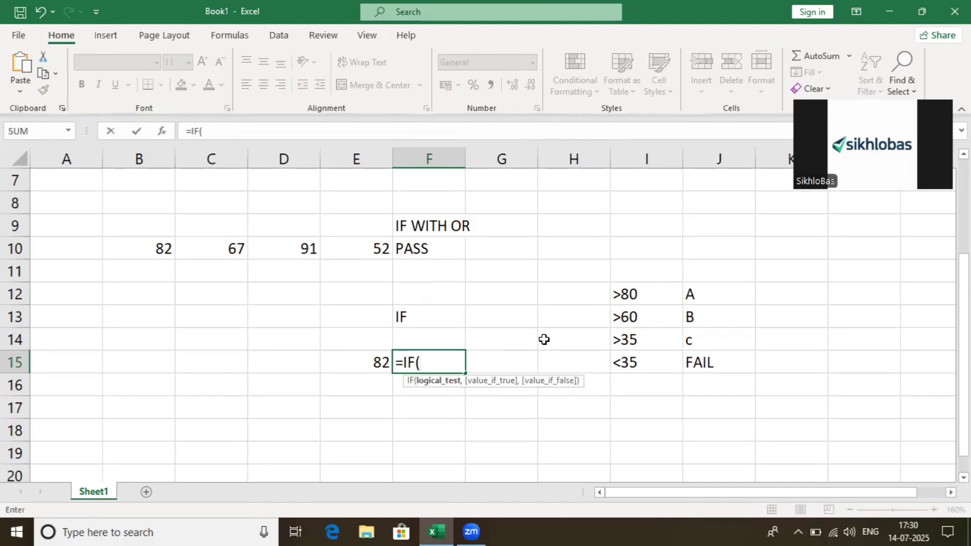
{"action": "left_click", "coordinate": [354, 362]}
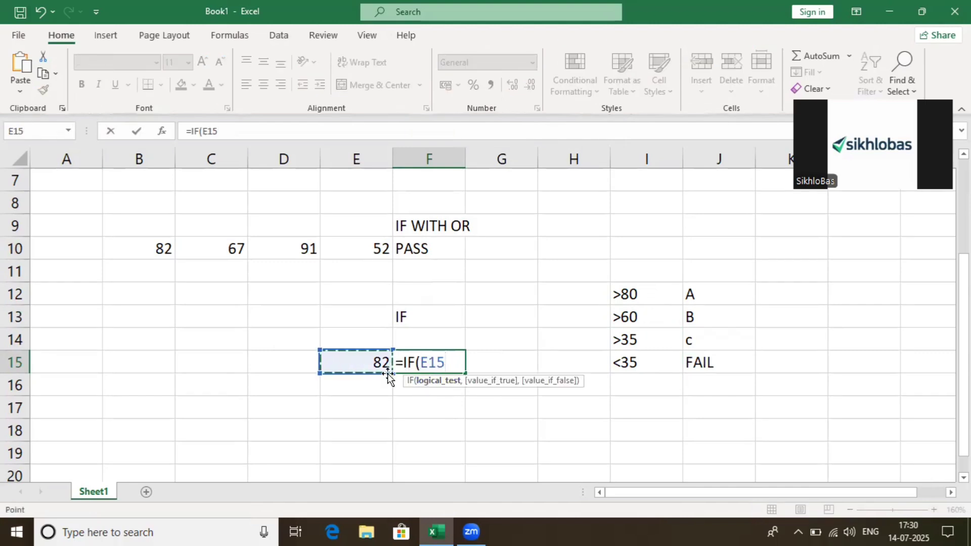
{"action": "type", "text": ">=80"}
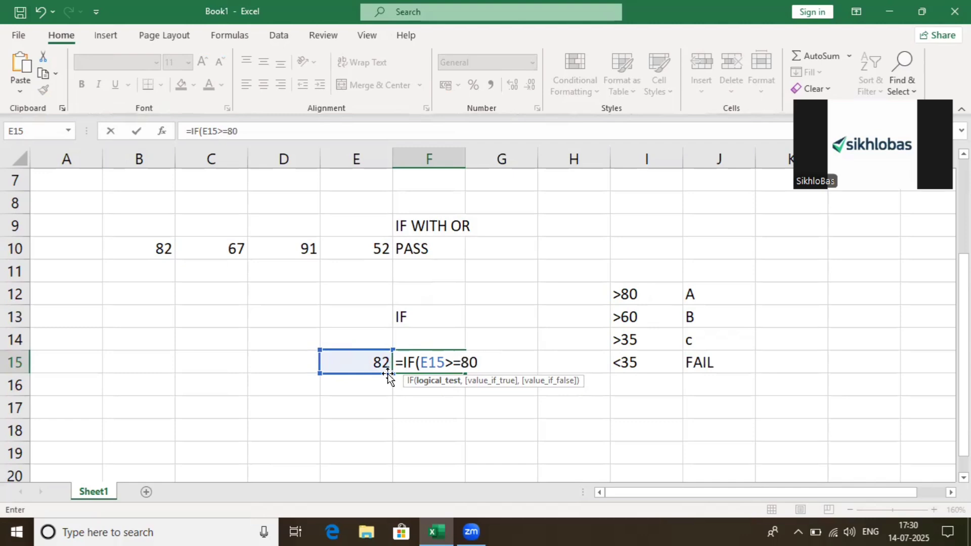
{"action": "type", "text": ","}
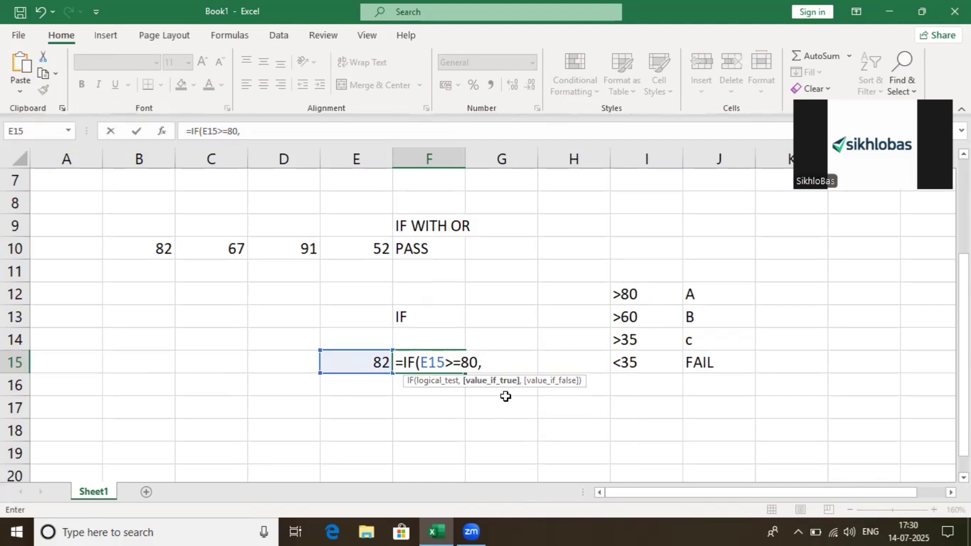
{"action": "type", "text": "\"A\""}
{"action": "left_click", "coordinate": [438, 381]}
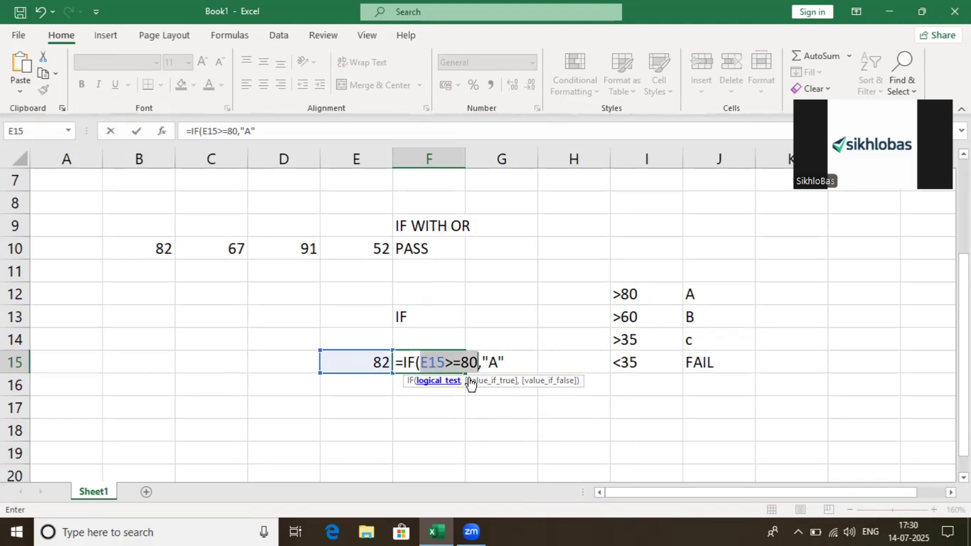
{"action": "left_click", "coordinate": [479, 382]}
{"action": "left_click", "coordinate": [508, 362]}
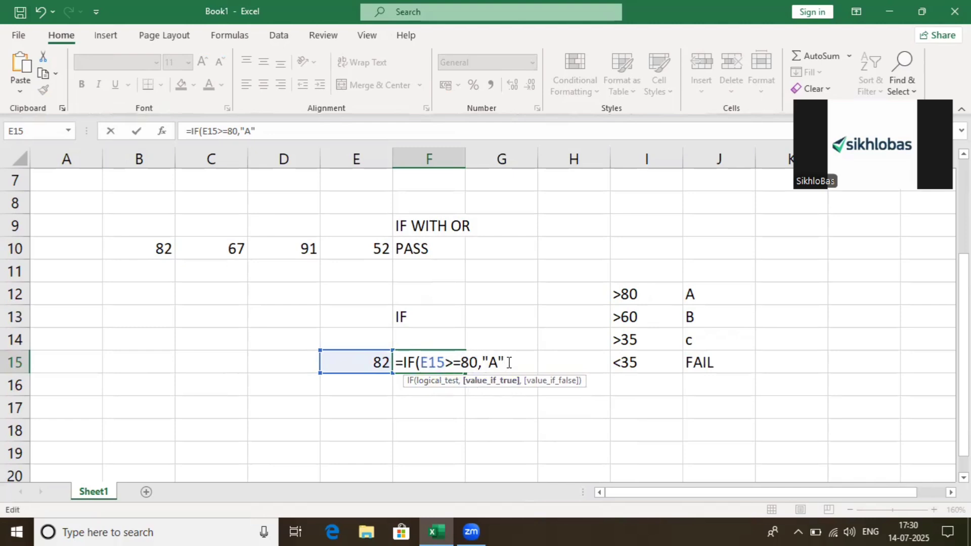
{"action": "type", "text": ","}
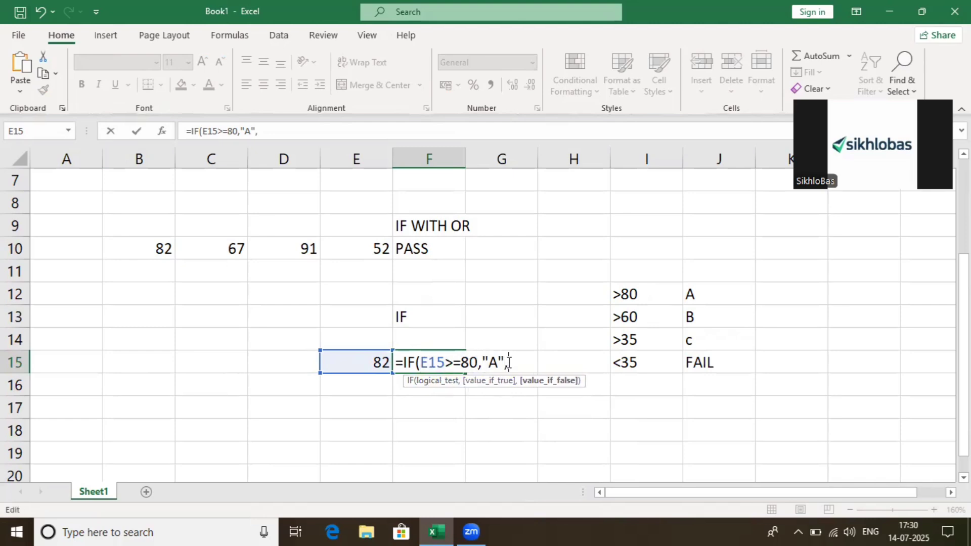
- Nest a second IF as the false value in F15, testing E15>=60 and returning "B" when true
{"action": "left_click", "coordinate": [433, 382]}
{"action": "left_click", "coordinate": [485, 381]}
{"action": "left_click", "coordinate": [514, 362]}
{"action": "type", "text": "IF"}
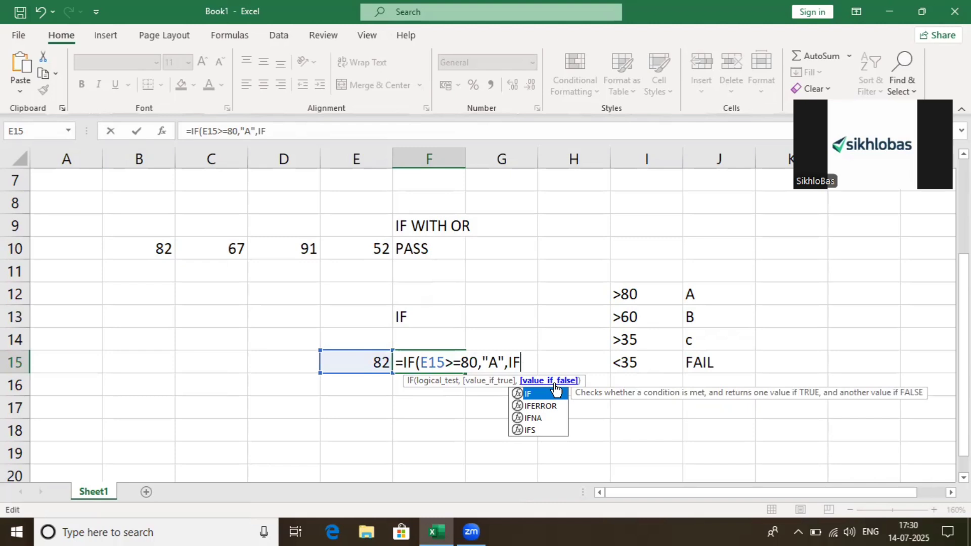
{"action": "type", "text": "("}
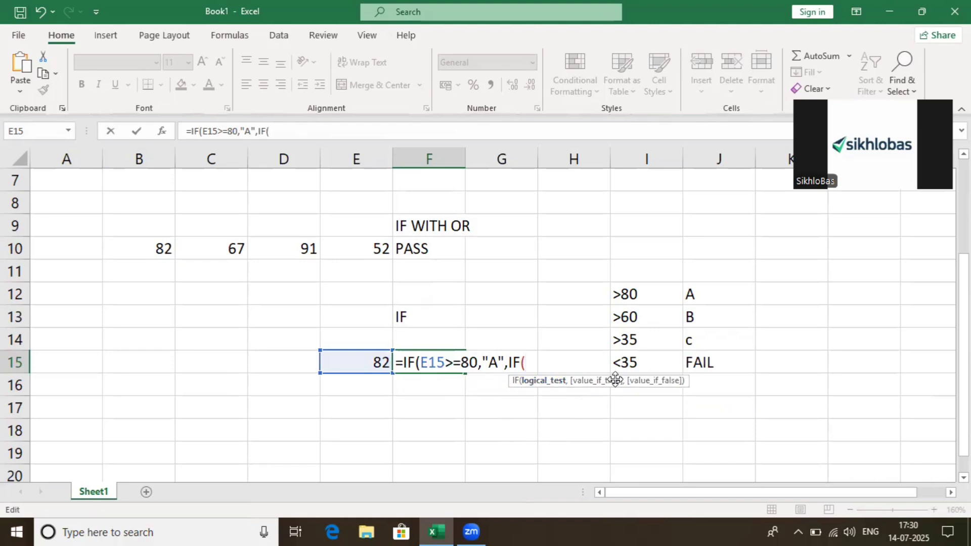
{"action": "left_click", "coordinate": [358, 361]}
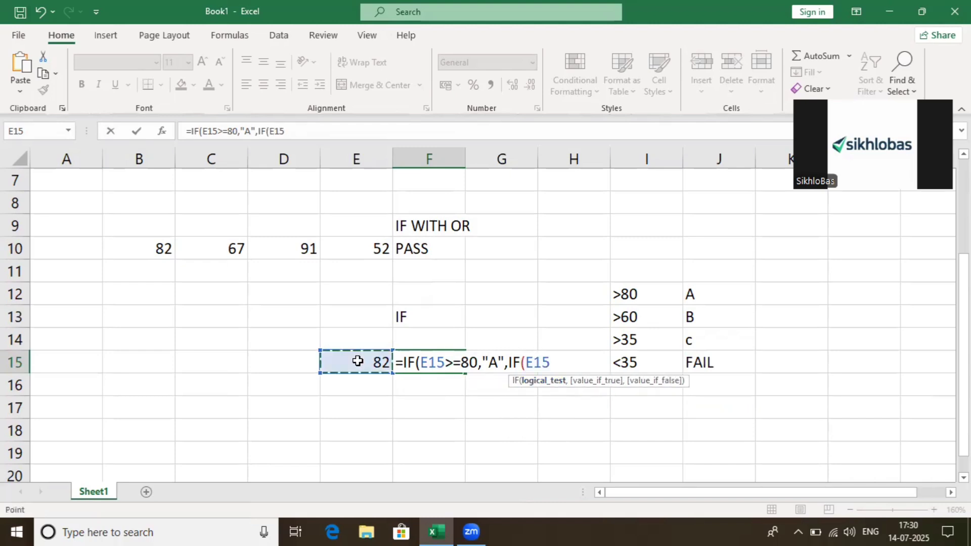
{"action": "type", "text": ">="}
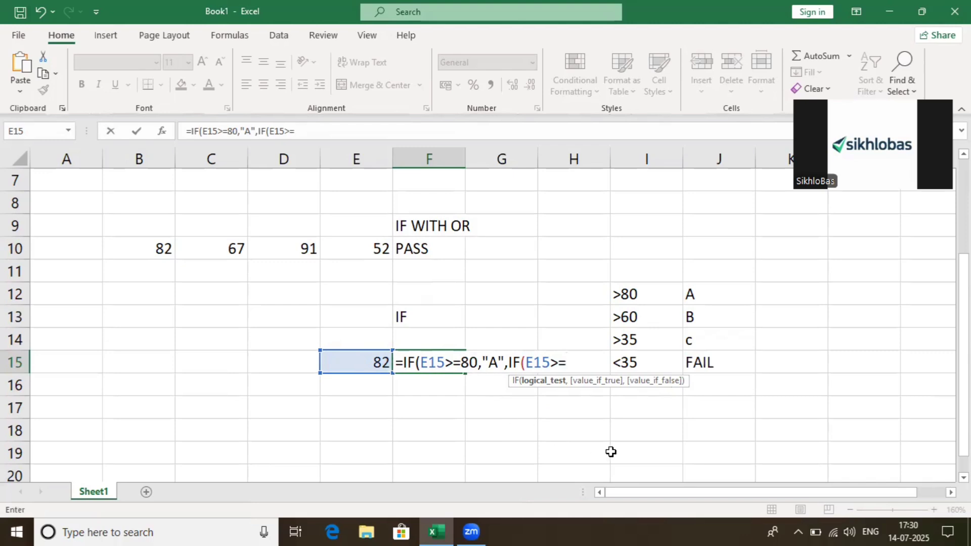
{"action": "type", "text": "60,\"B"}
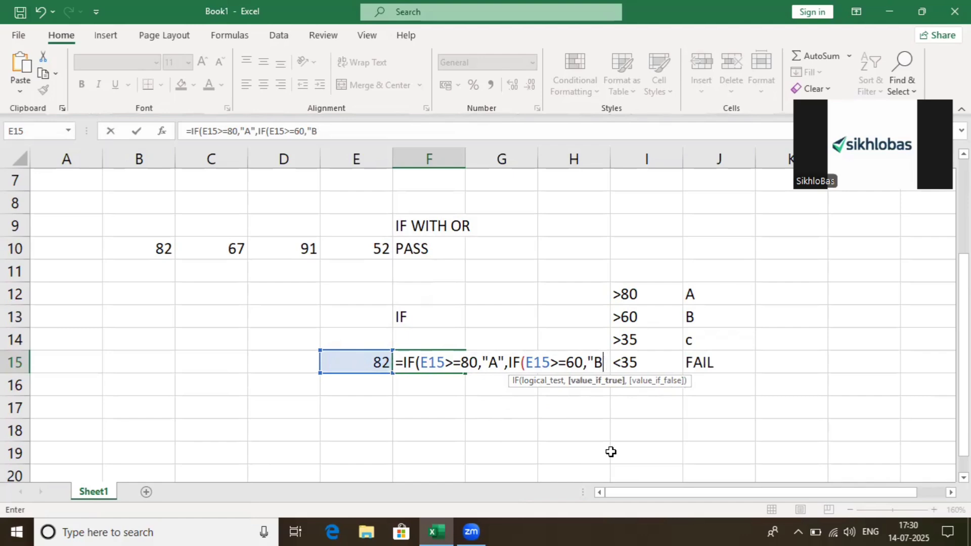
{"action": "type", "text": "\"\","}
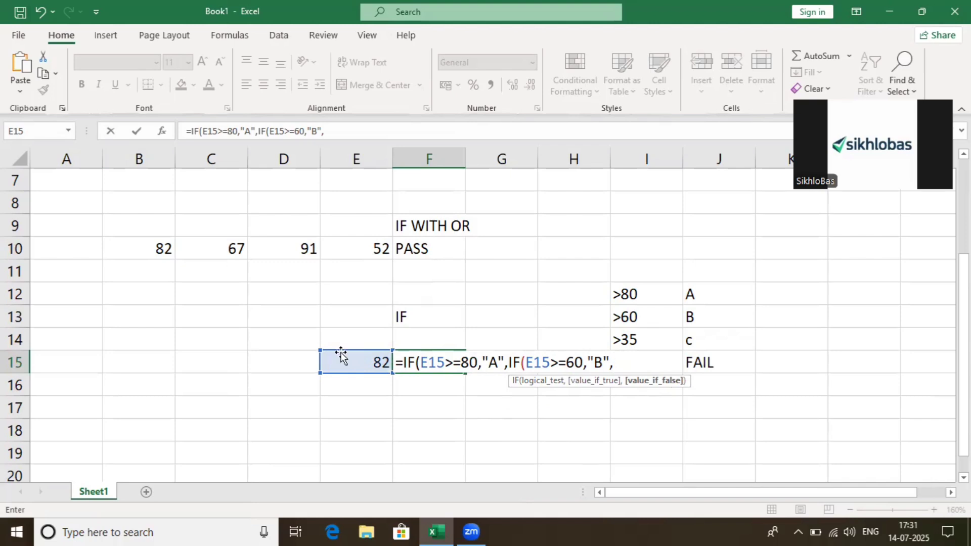
{"action": "left_click", "coordinate": [346, 354]}
{"action": "type", "text": ">="}
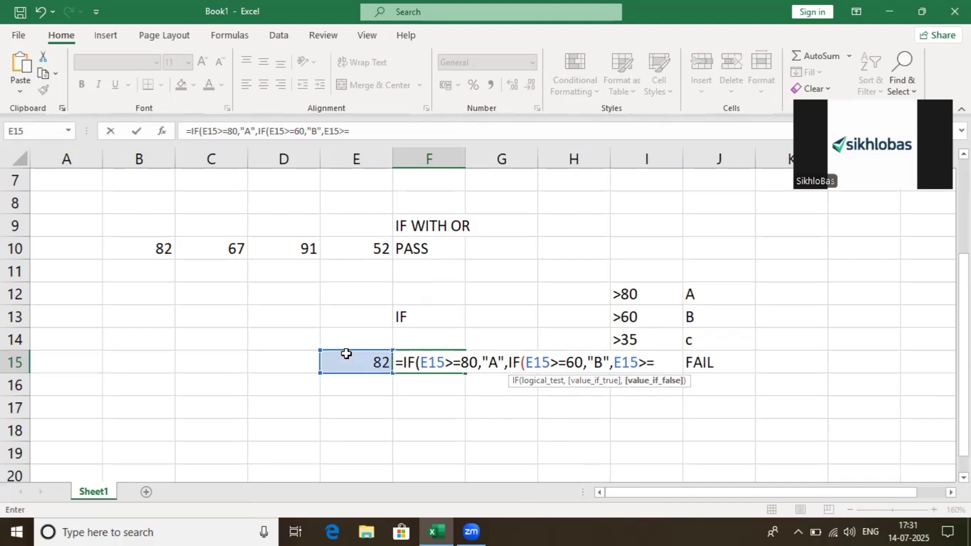
{"action": "type", "text": "35"}
{"action": "type", "text": " \"C\""}
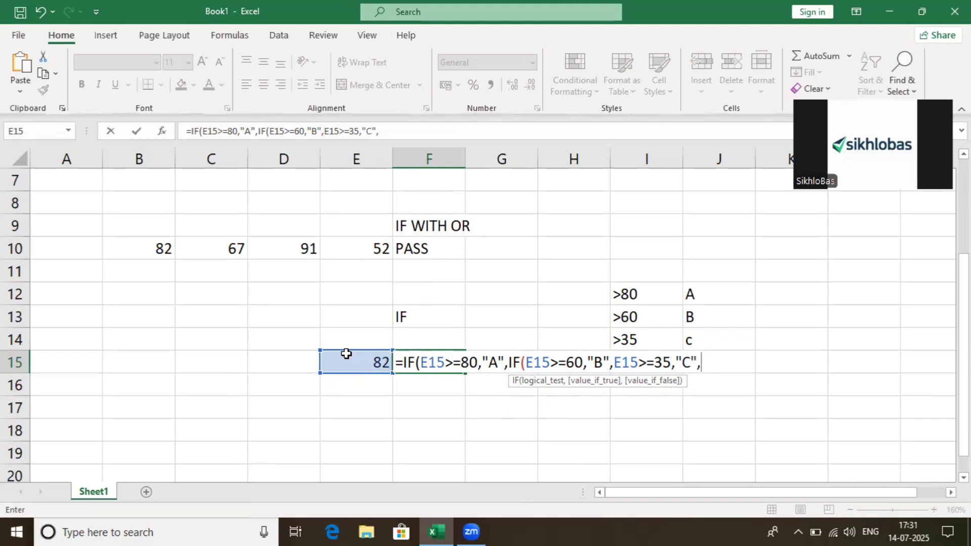
{"action": "key", "text": "BackSpace"}
{"action": "key", "text": "BackSpace"}
{"action": "key", "text": "BackSpace"}
{"action": "key", "text": "BackSpace"}
{"action": "key", "text": "BackSpace"}
{"action": "key", "text": "BackSpace"}
{"action": "key", "text": "BackSpace"}
{"action": "key", "text": "BackSpace"}
{"action": "key", "text": "BackSpace"}
{"action": "key", "text": "BackSpace"}
{"action": "key", "text": "BackSpace"}
{"action": "key", "text": "BackSpace"}
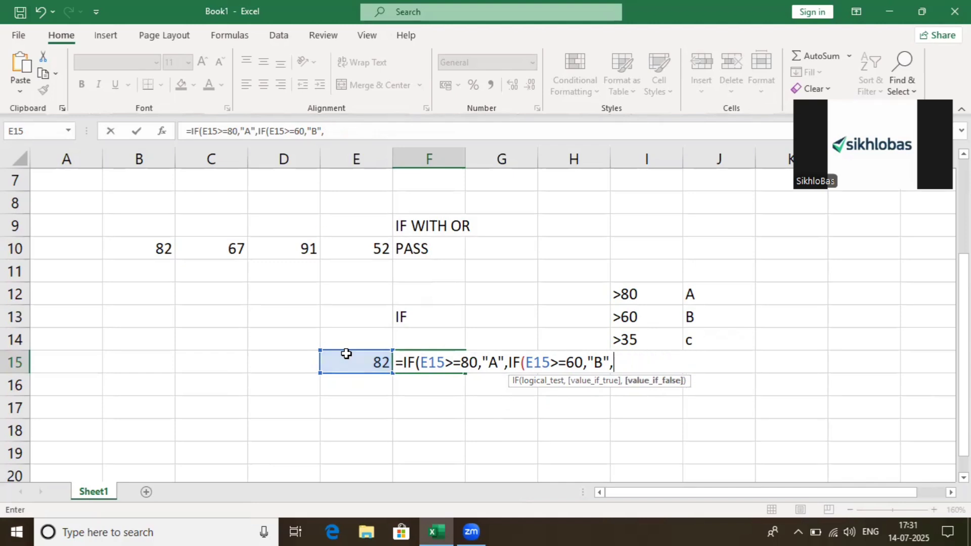
- Nest a third IF in F15 testing E15>=35, returning "C" if true and "FAIL" if false, and complete the formula
{"action": "left_click", "coordinate": [550, 381]}
{"action": "left_click", "coordinate": [589, 380]}
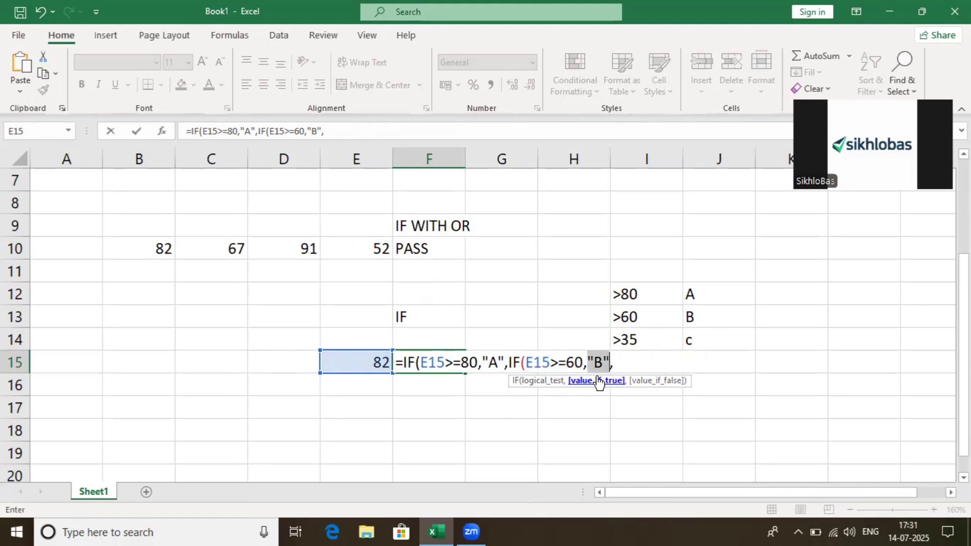
{"action": "left_click", "coordinate": [625, 361]}
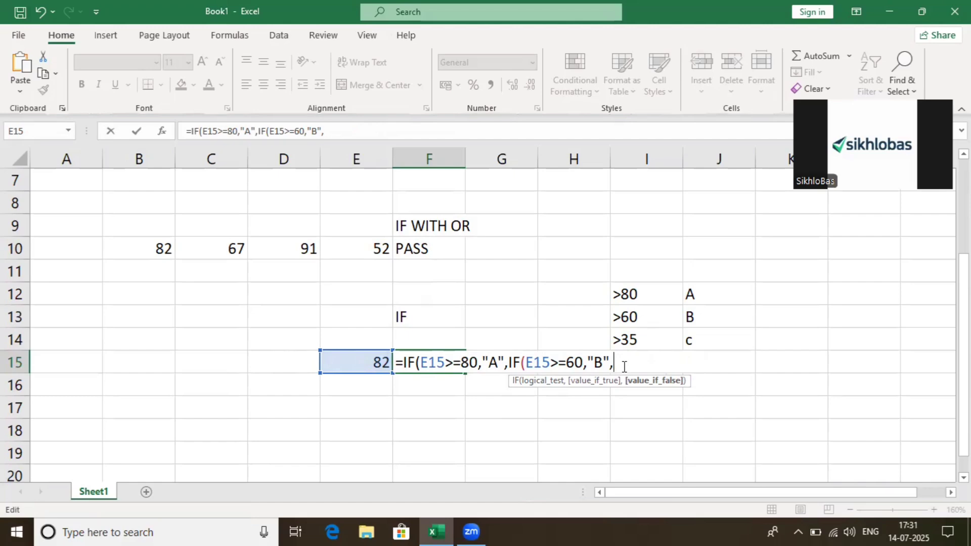
{"action": "type", "text": "IF("}
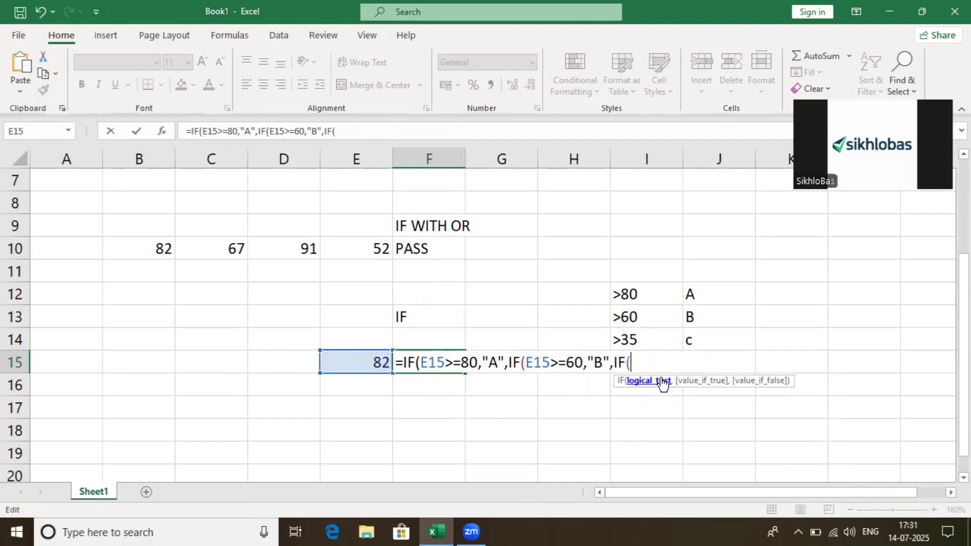
{"action": "left_click", "coordinate": [369, 355]}
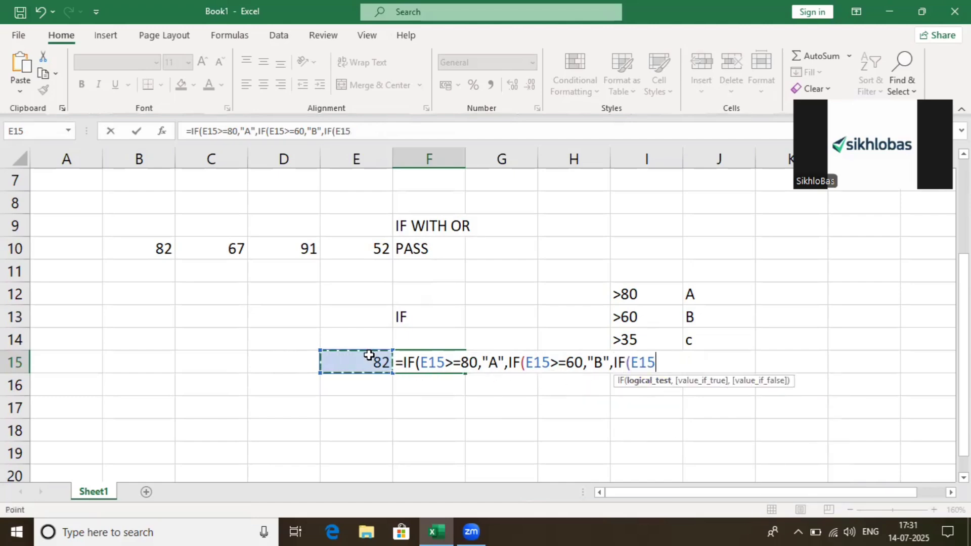
{"action": "type", "text": ">=35"}
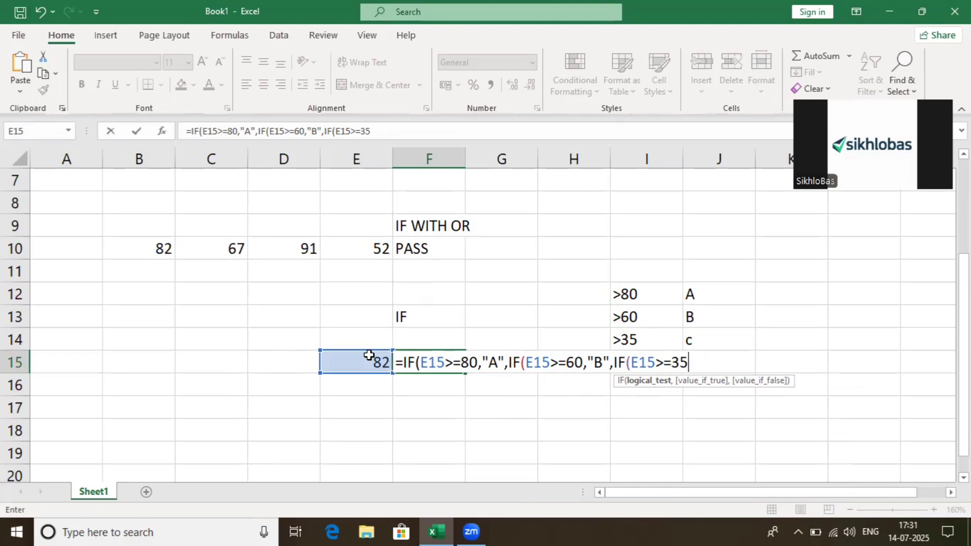
{"action": "type", "text": ","}
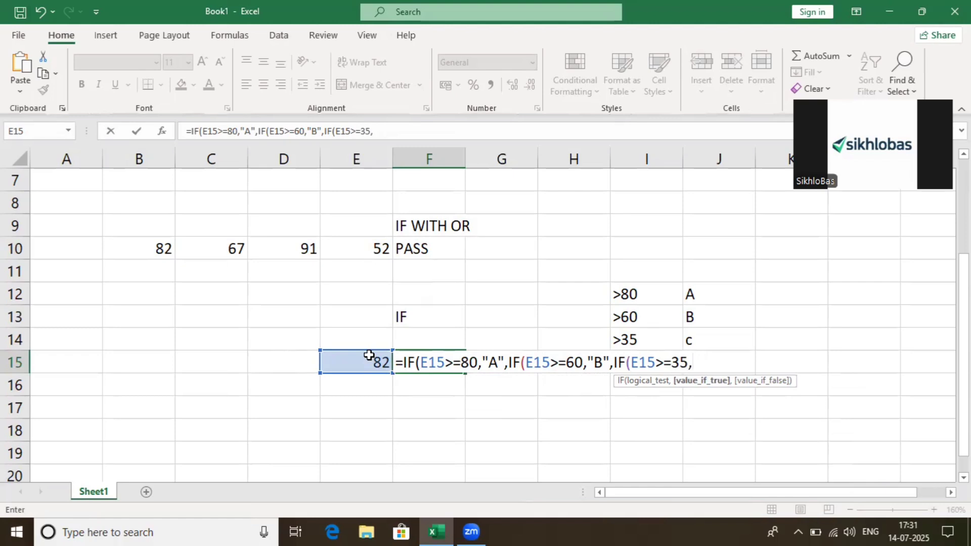
{"action": "type", "text": "\""}
{"action": "type", "text": "C "}
{"action": "type", "text": ",\"FA"}
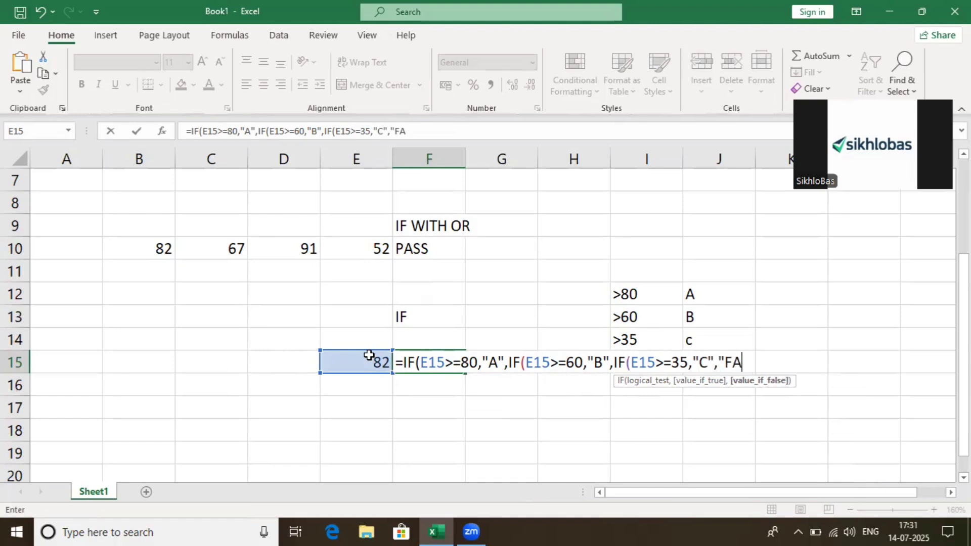
{"action": "type", "text": "IL\")"}
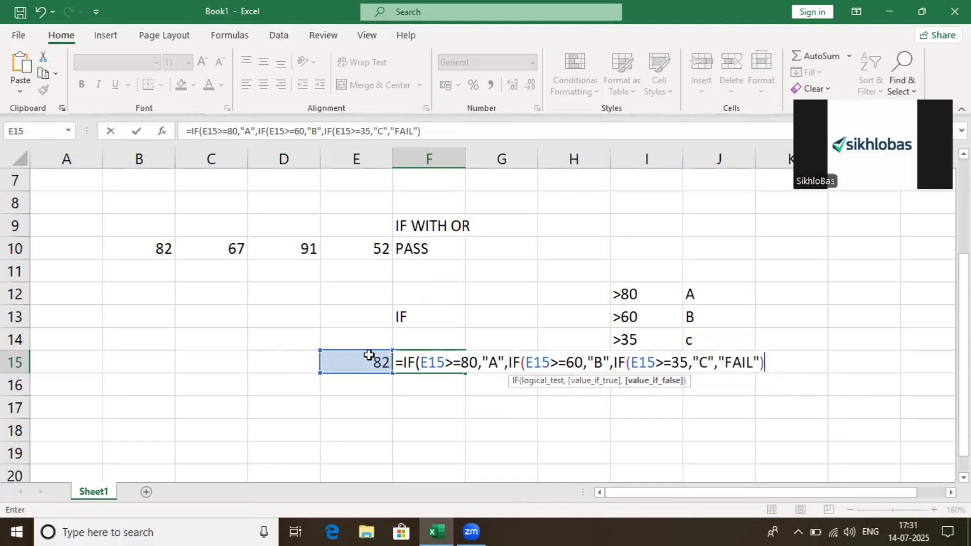
{"action": "type", "text": "))"}
{"action": "key", "text": "Return"}
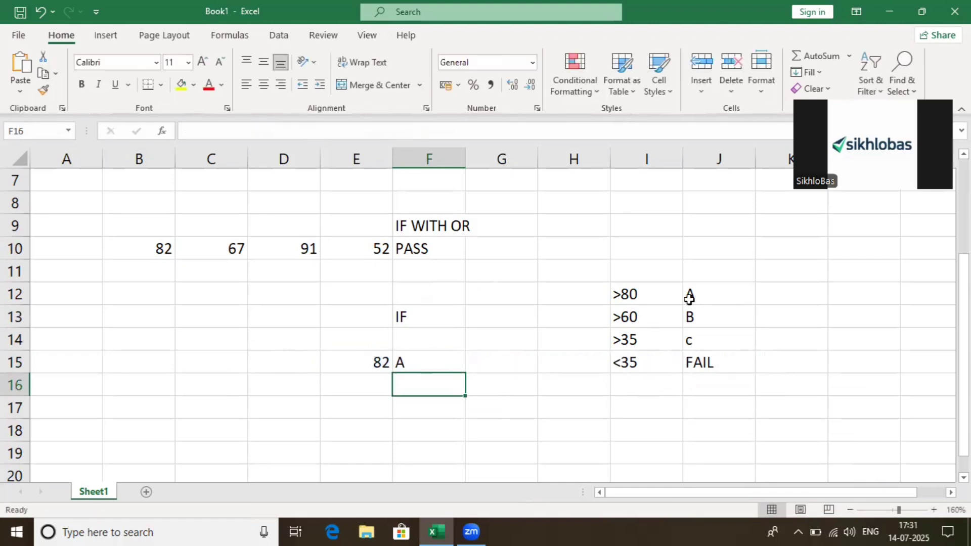
- Move the grading table from I12:J15 to H10:I13, clear of the formula row
{"action": "left_click_drag", "start_coordinate": [637, 297], "coordinate": [702, 365]}
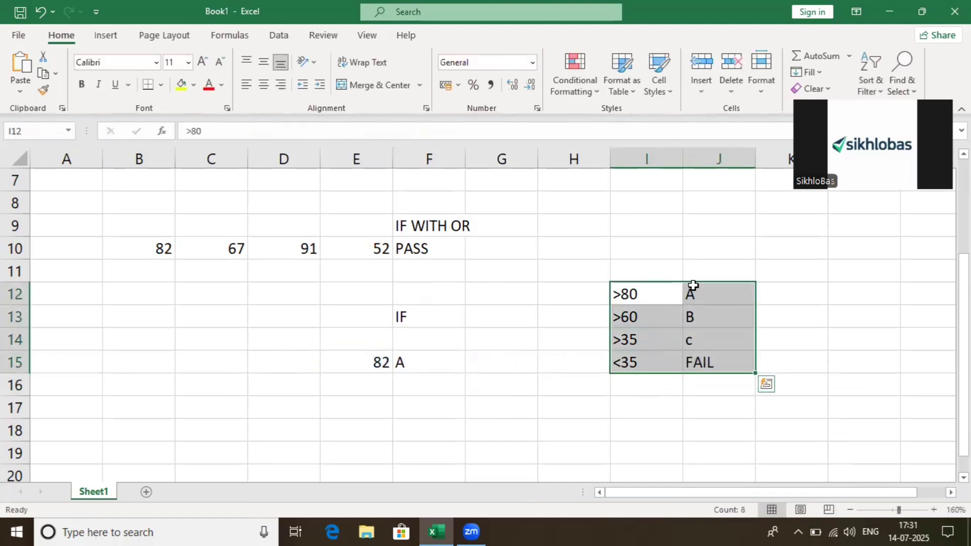
{"action": "left_click_drag", "start_coordinate": [686, 277], "coordinate": [678, 256]}
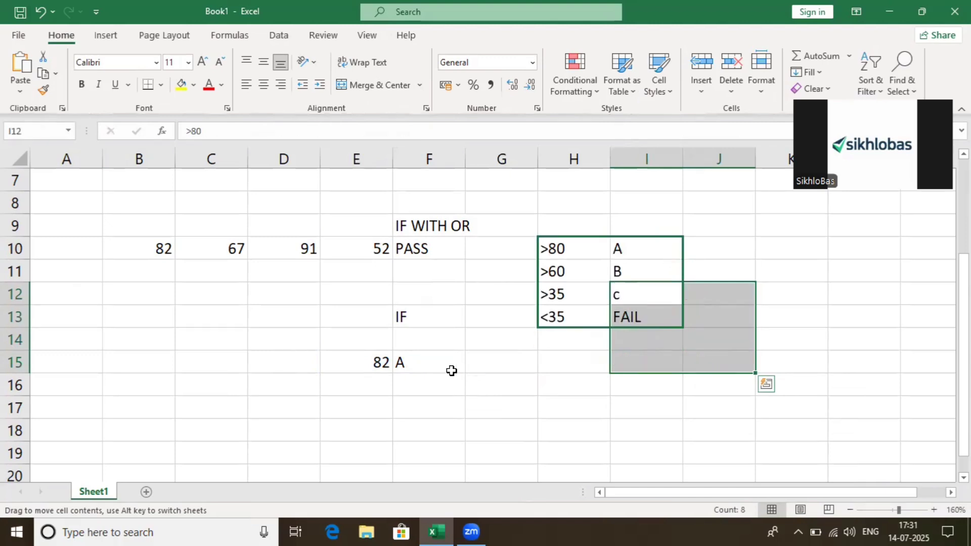
- Open the nested IF formula in F15 and highlight the outer IF's logical test, true value and false value in turn
{"action": "left_click", "coordinate": [432, 362]}
{"action": "double_click", "coordinate": [431, 362]}
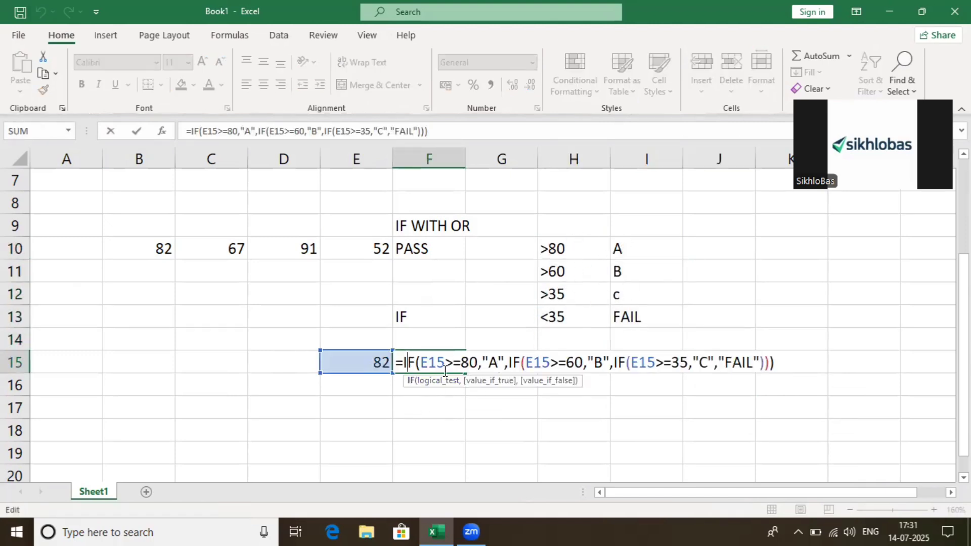
{"action": "left_click", "coordinate": [431, 381]}
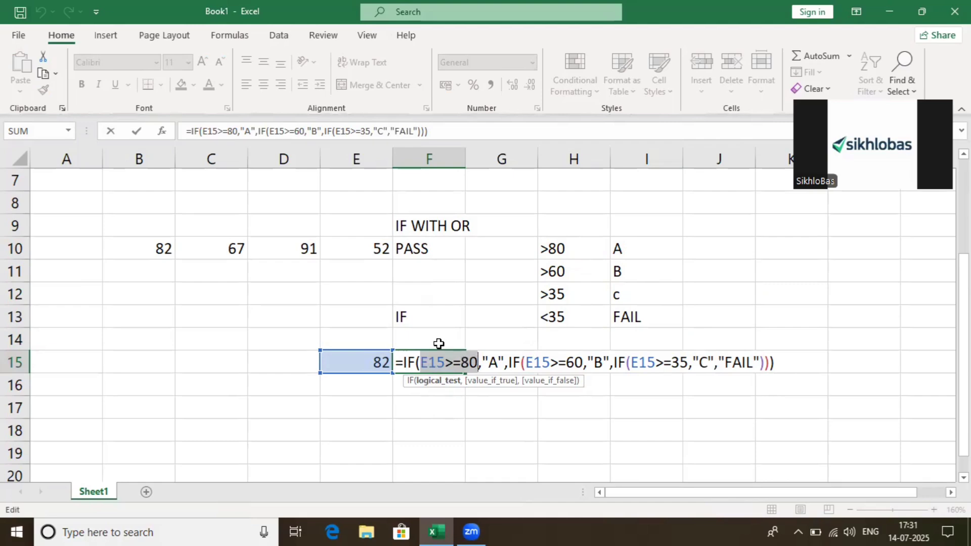
{"action": "left_click", "coordinate": [480, 381]}
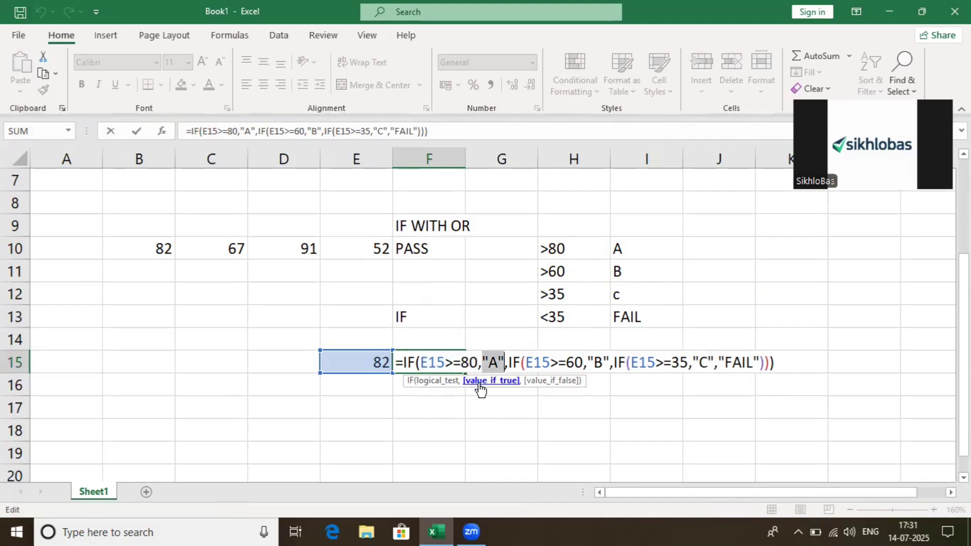
{"action": "left_click", "coordinate": [548, 382]}
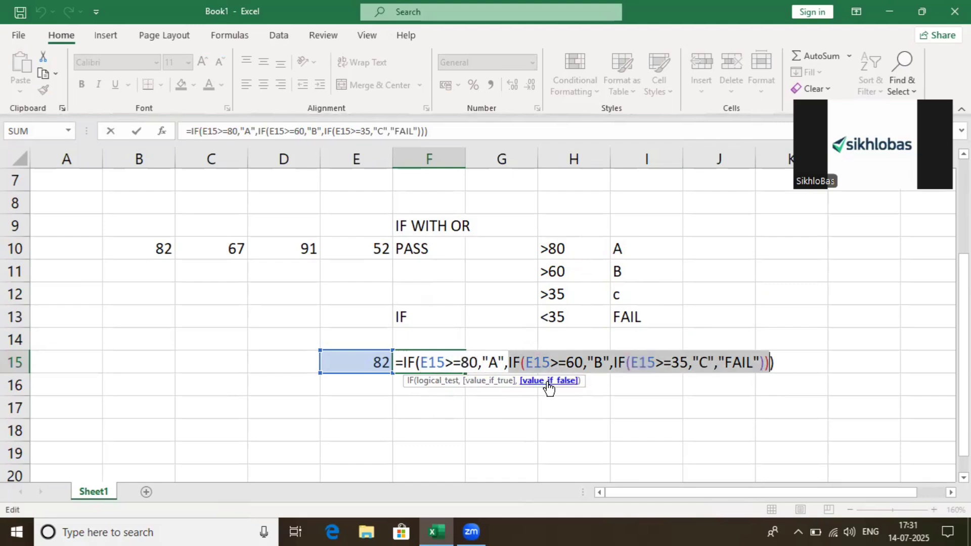
- Highlight the logical test, true value and false value of the second IF in the F15 formula, undoing any stray cell reference
{"action": "left_click", "coordinate": [536, 362]}
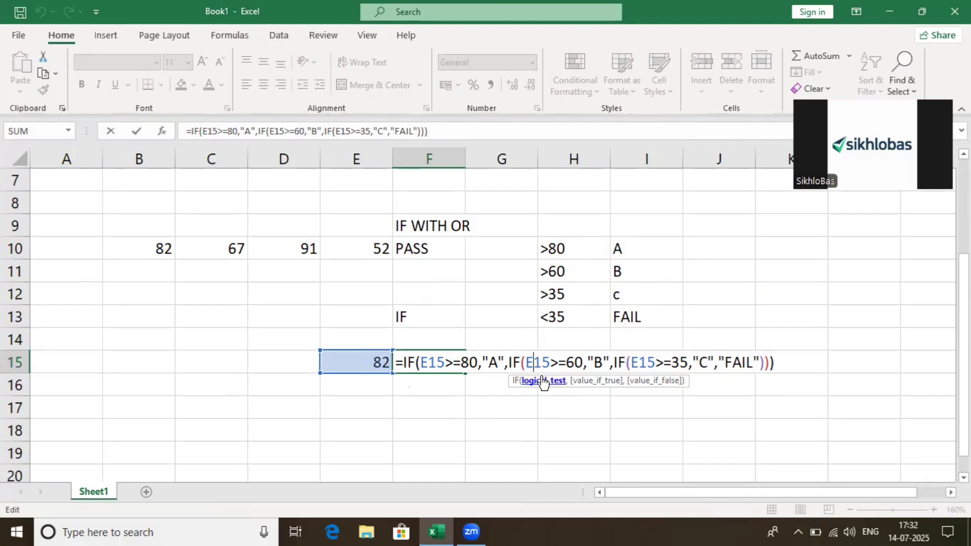
{"action": "left_click", "coordinate": [543, 382]}
{"action": "left_click", "coordinate": [615, 382]}
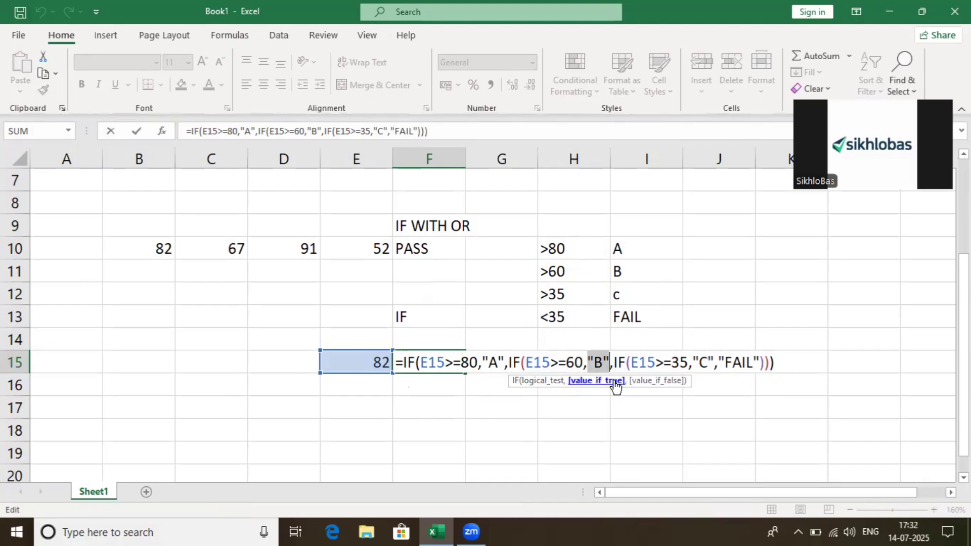
{"action": "left_click", "coordinate": [640, 385]}
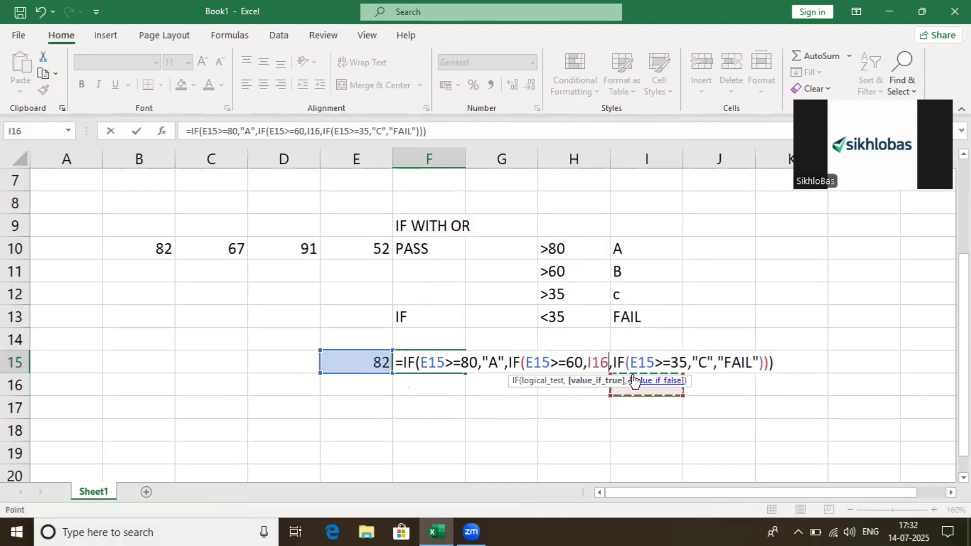
{"action": "key", "text": "ctrl+z"}
{"action": "left_click", "coordinate": [641, 383]}
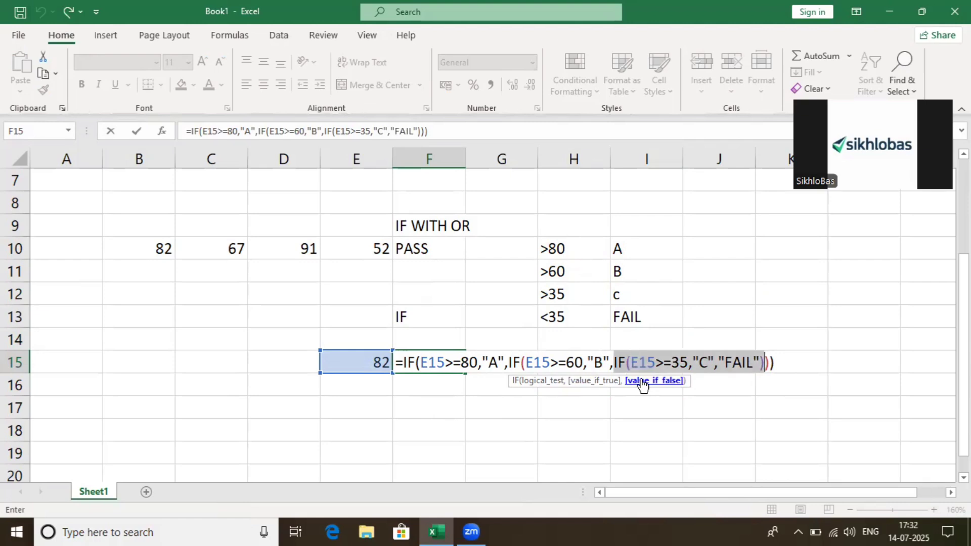
- Highlight the logical test, true value and false value of the innermost IF in F15, and close the formula
{"action": "left_click", "coordinate": [645, 364]}
{"action": "left_click", "coordinate": [644, 383]}
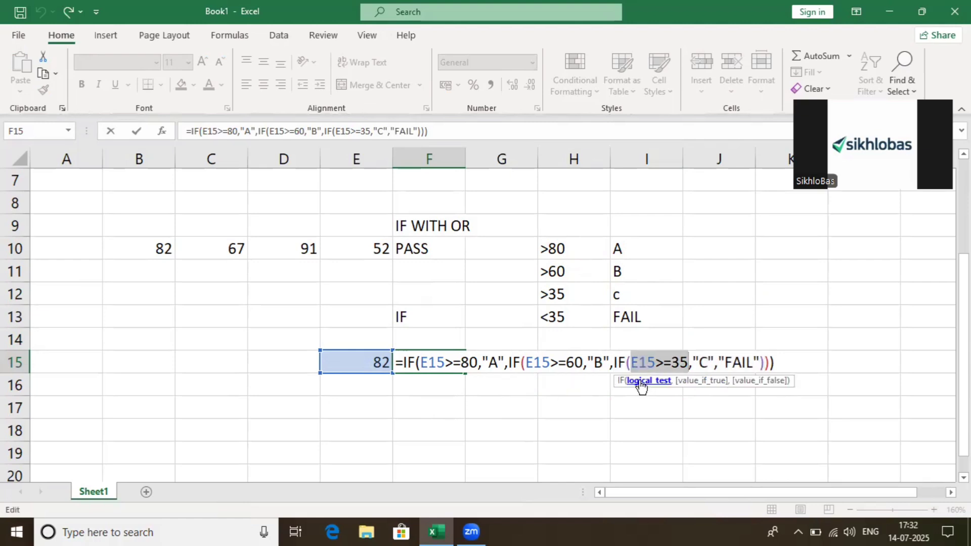
{"action": "left_click", "coordinate": [709, 382]}
{"action": "left_click", "coordinate": [752, 383]}
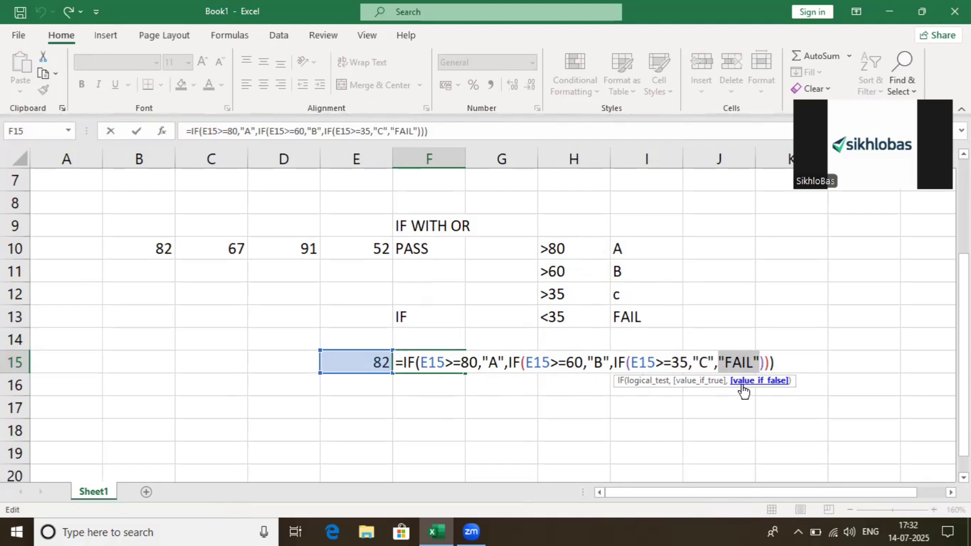
{"action": "key", "text": "Return"}
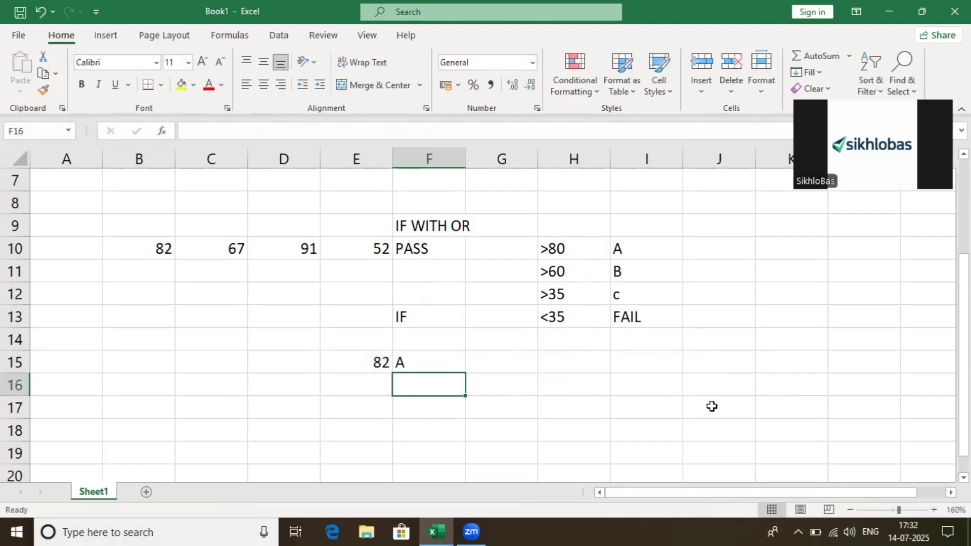
- Review the IF, IF with AND, IF with OR and nested IF formulas in F3, F6, F10 and F15 one after another
{"action": "scroll", "coordinate": [712, 406], "scroll_direction": "up", "scroll_amount": 2}
{"action": "double_click", "coordinate": [438, 225]}
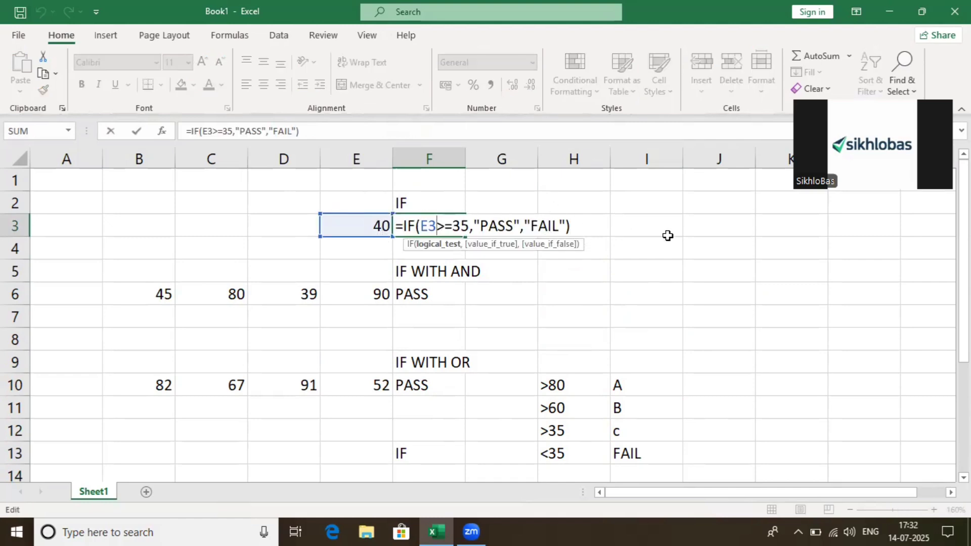
{"action": "key", "text": "Return"}
{"action": "double_click", "coordinate": [407, 297]}
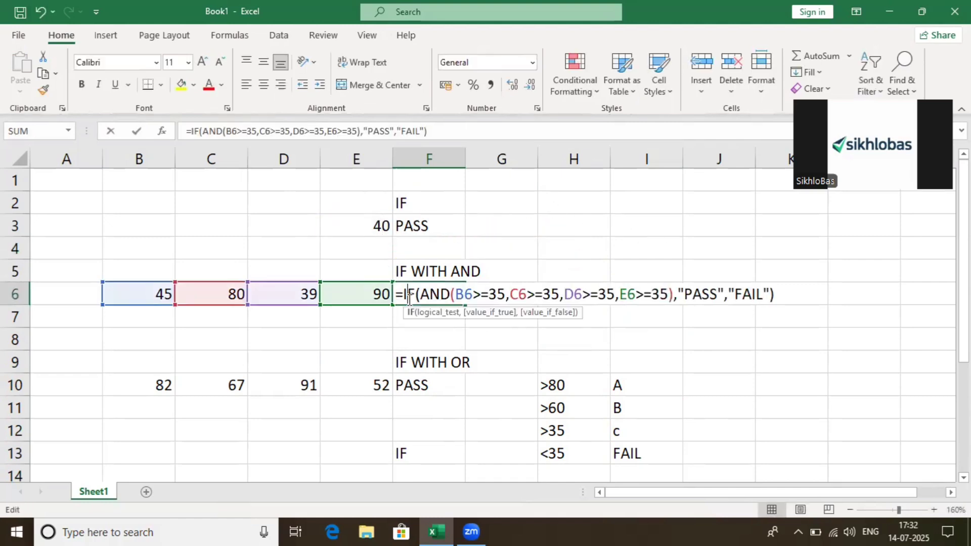
{"action": "key", "text": "Return"}
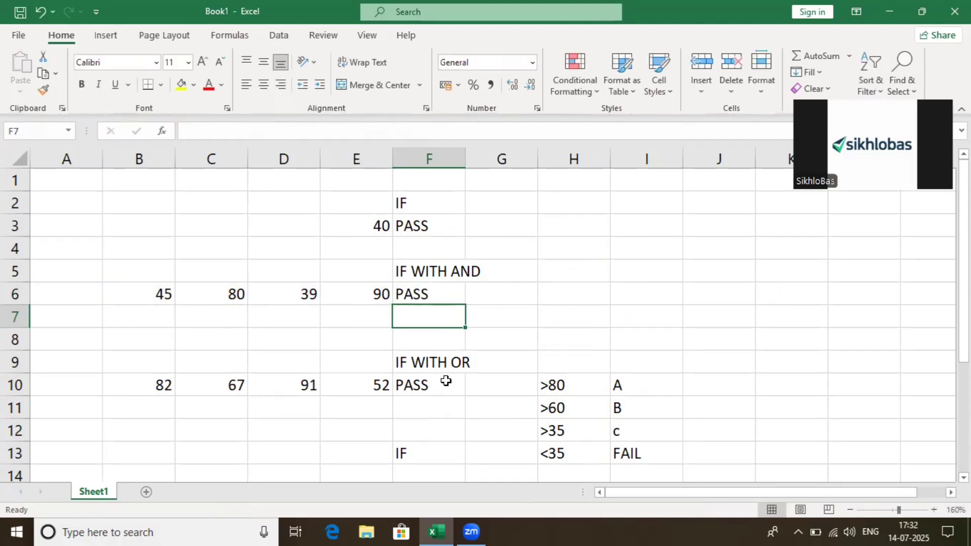
{"action": "double_click", "coordinate": [440, 379]}
{"action": "key", "text": "Return"}
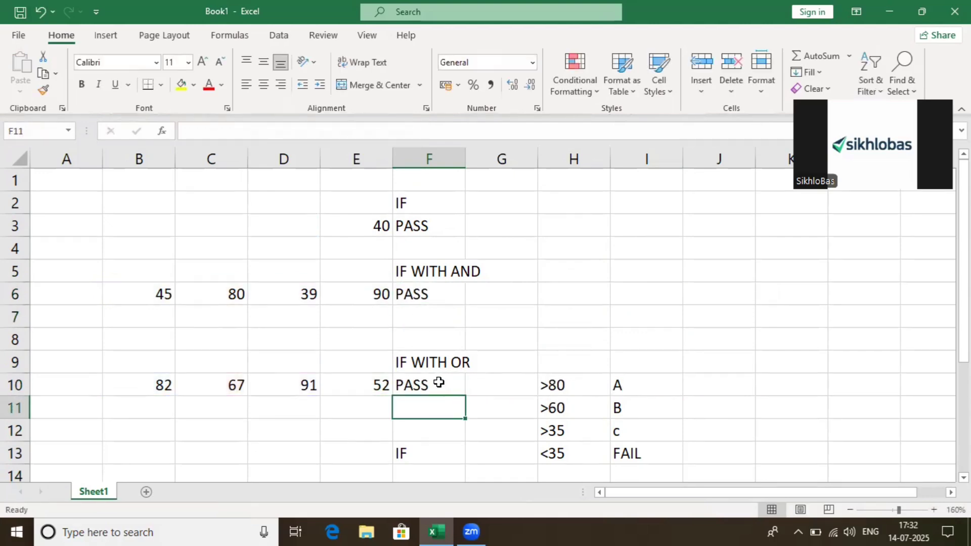
{"action": "scroll", "coordinate": [438, 382], "scroll_direction": "down", "scroll_amount": 2}
{"action": "double_click", "coordinate": [437, 368]}
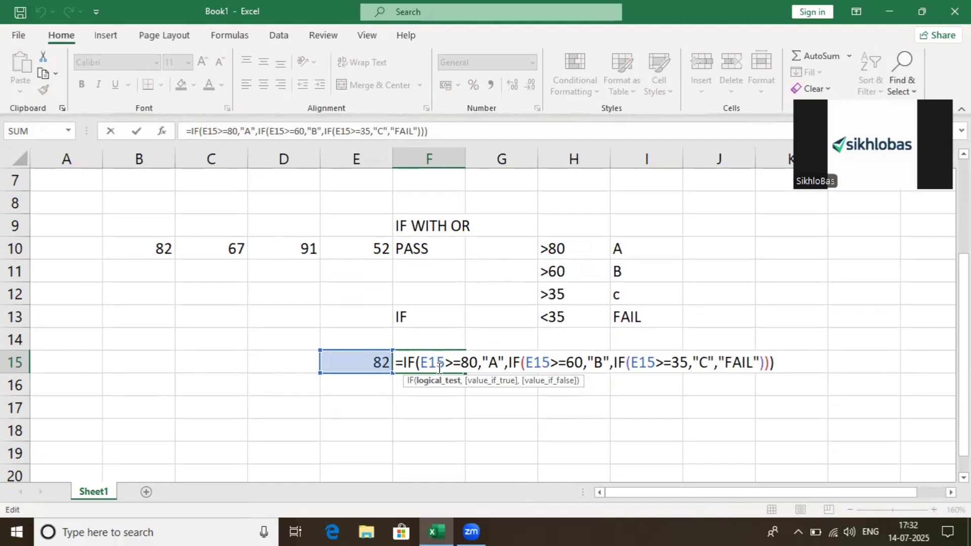
{"action": "key", "text": "Return"}
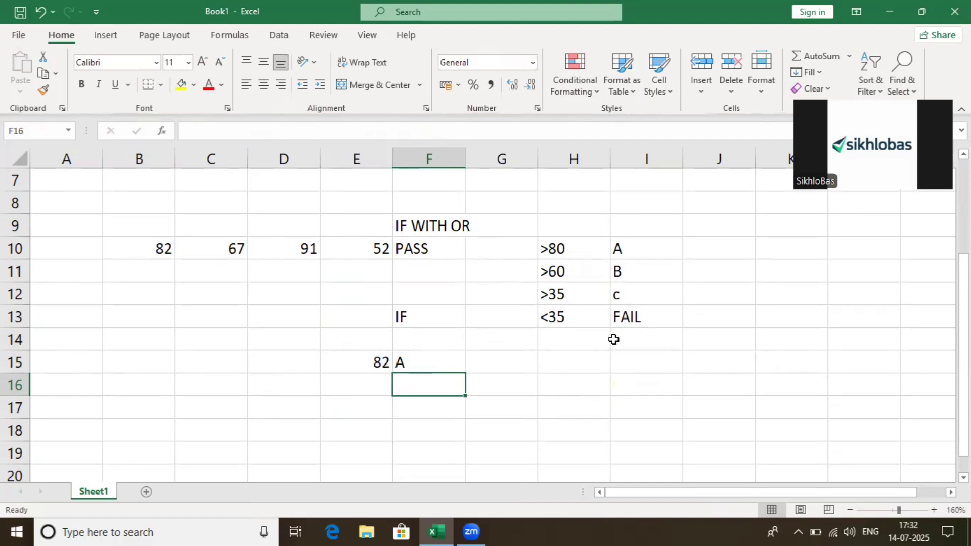
{"action": "scroll", "coordinate": [613, 340], "scroll_direction": "up", "scroll_amount": 2}
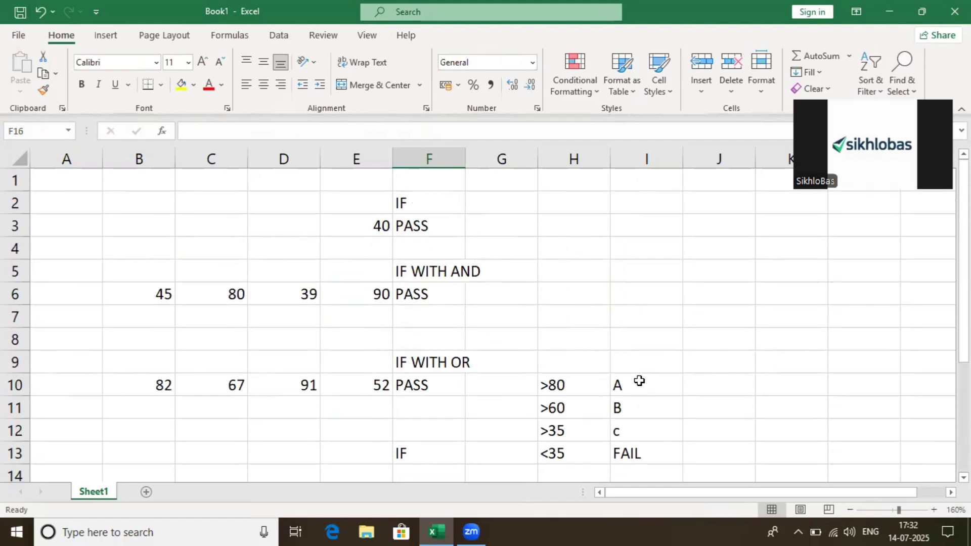